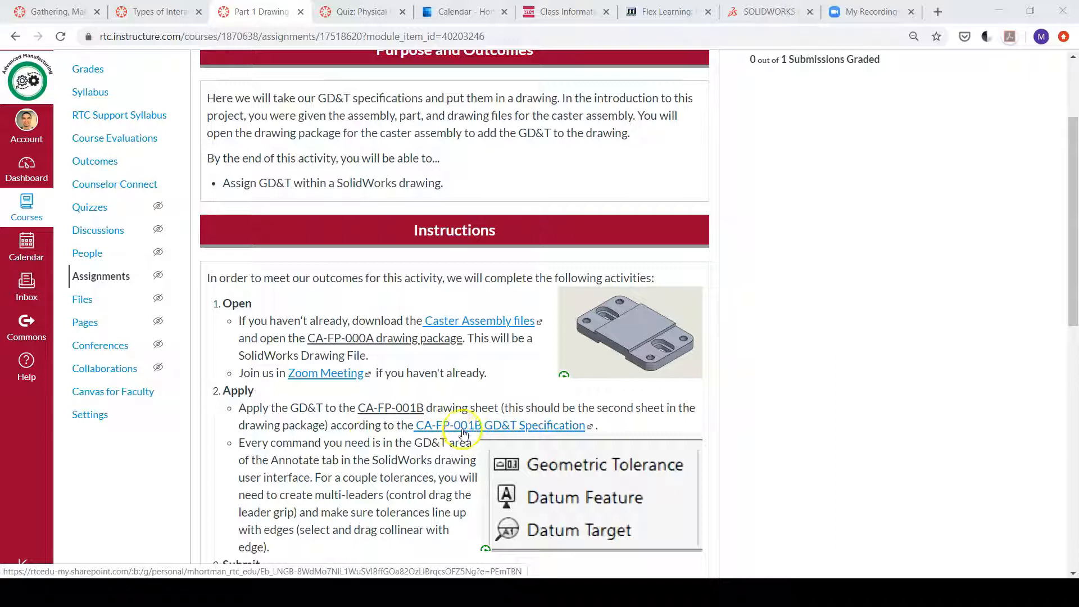
- Open the CA-FP-001B GD&T Specification linked in the assignment and display its PDF in the browser
{"action": "left_click", "coordinate": [456, 431]}
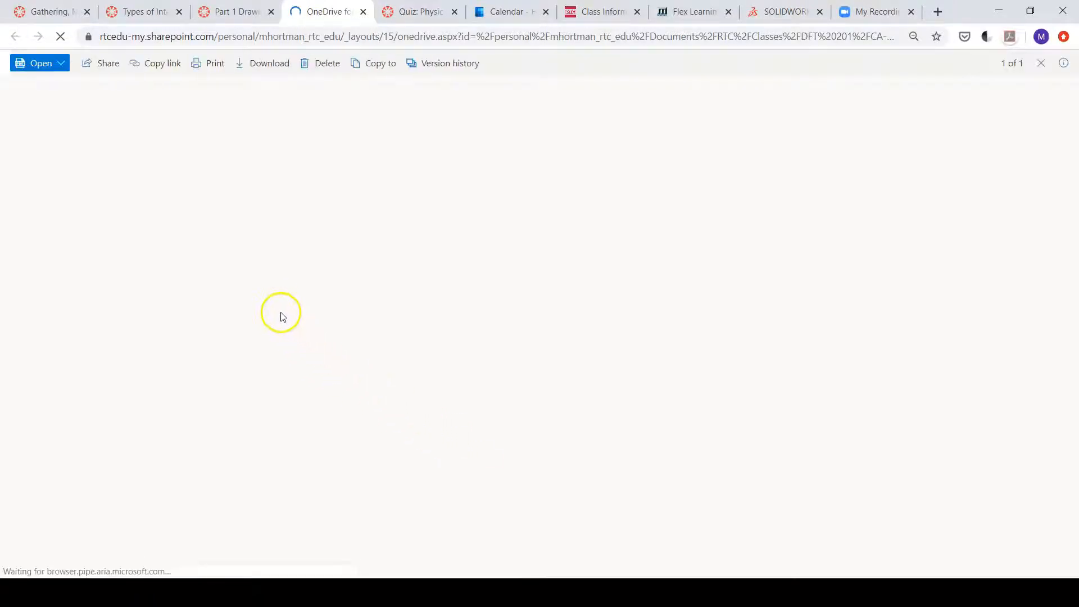
{"action": "left_click", "coordinate": [59, 67]}
{"action": "left_click", "coordinate": [64, 83]}
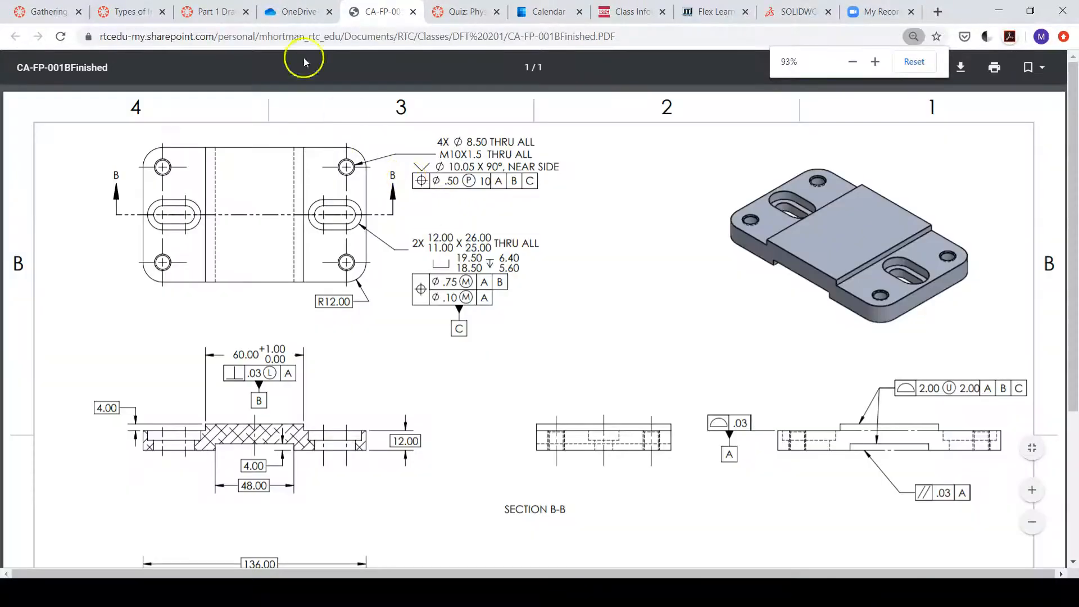
- Go back to the assignment page, open the Caster Assembly files, and download the zip to the Desktop as CA_FP_000A_StudentVersion (1)
{"action": "left_click", "coordinate": [218, 13]}
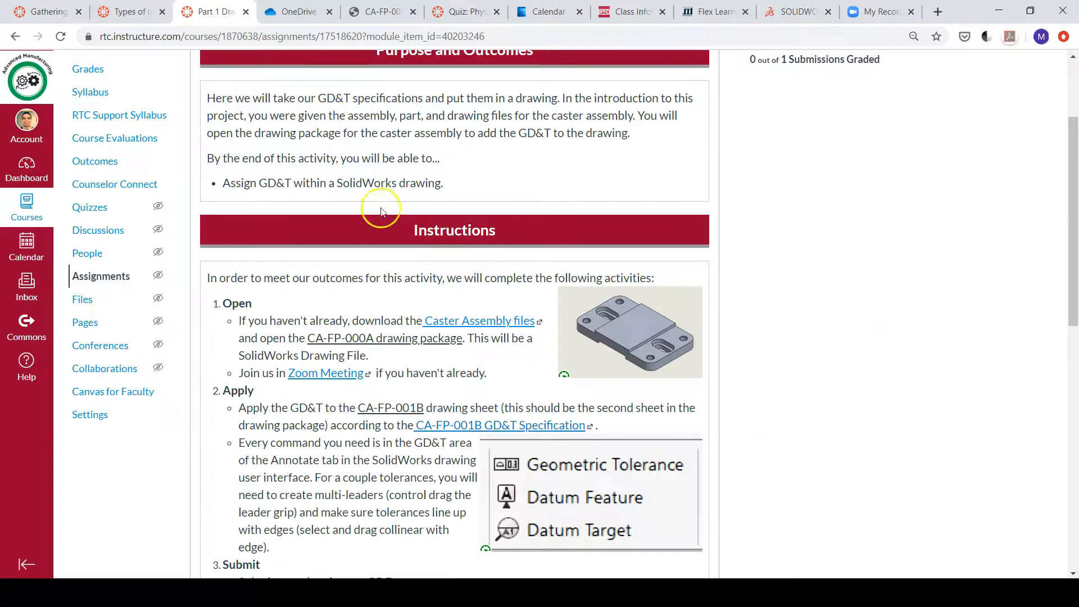
{"action": "left_click", "coordinate": [477, 326]}
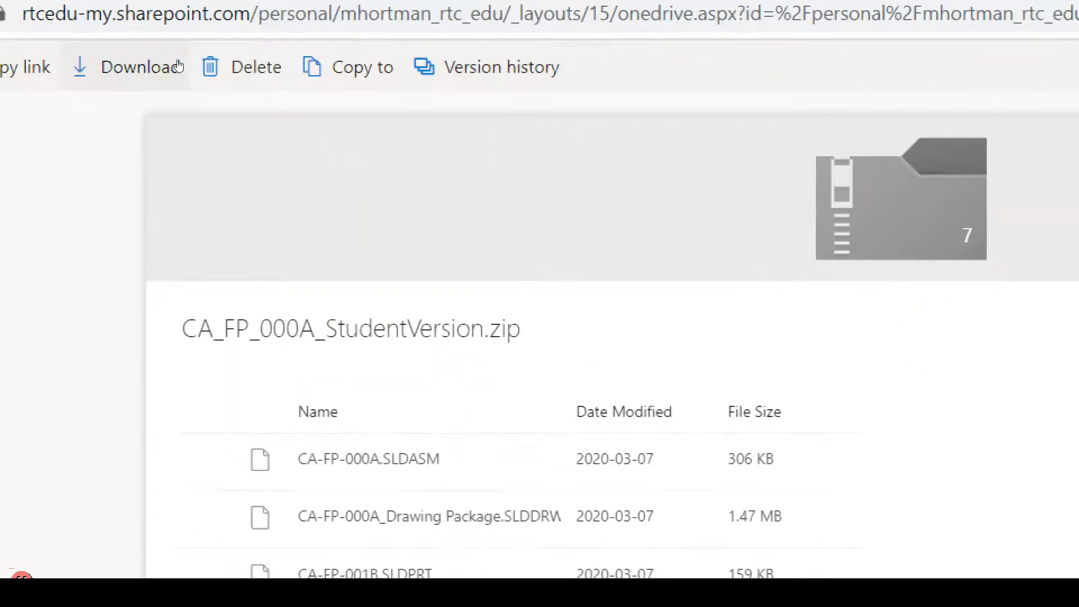
{"action": "left_click", "coordinate": [179, 64]}
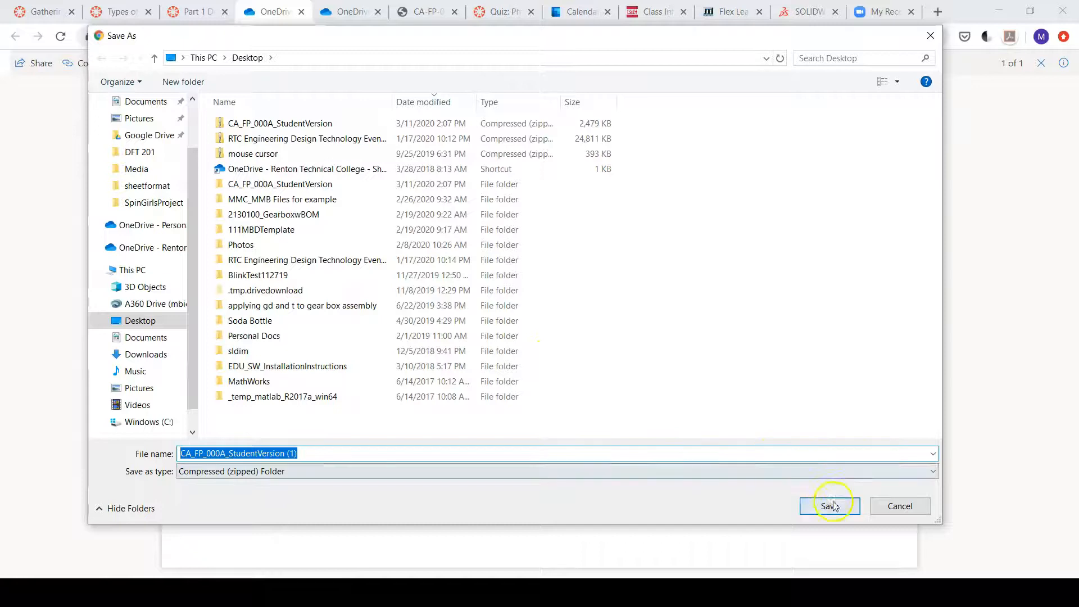
{"action": "left_click", "coordinate": [829, 506]}
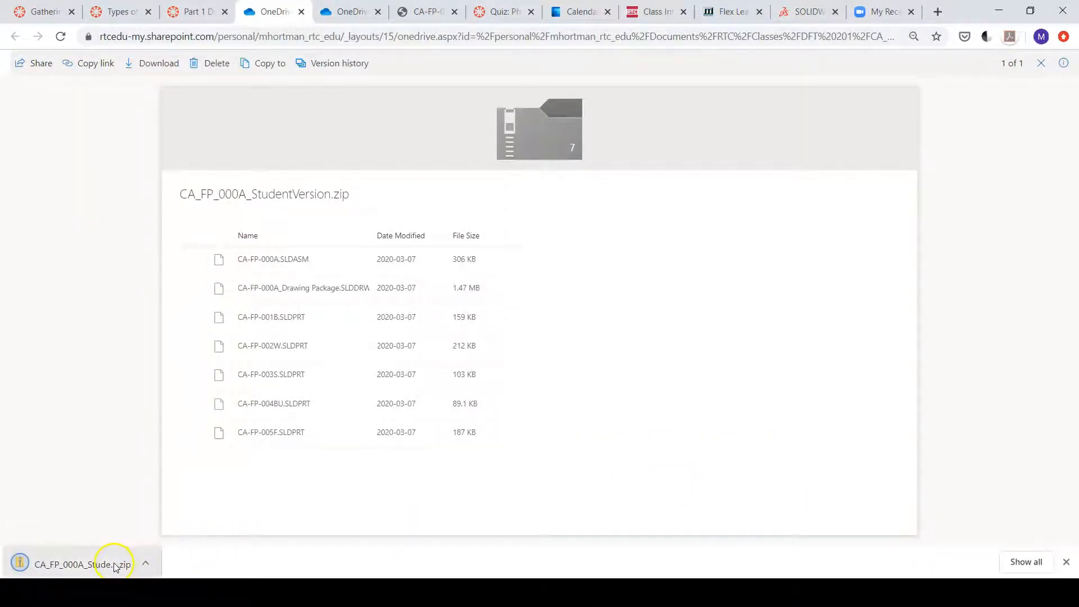
- Open the downloaded zip and extract all its files to the Desktop folder CA_FP_000A_StudentVersion (1)
{"action": "left_click", "coordinate": [106, 564]}
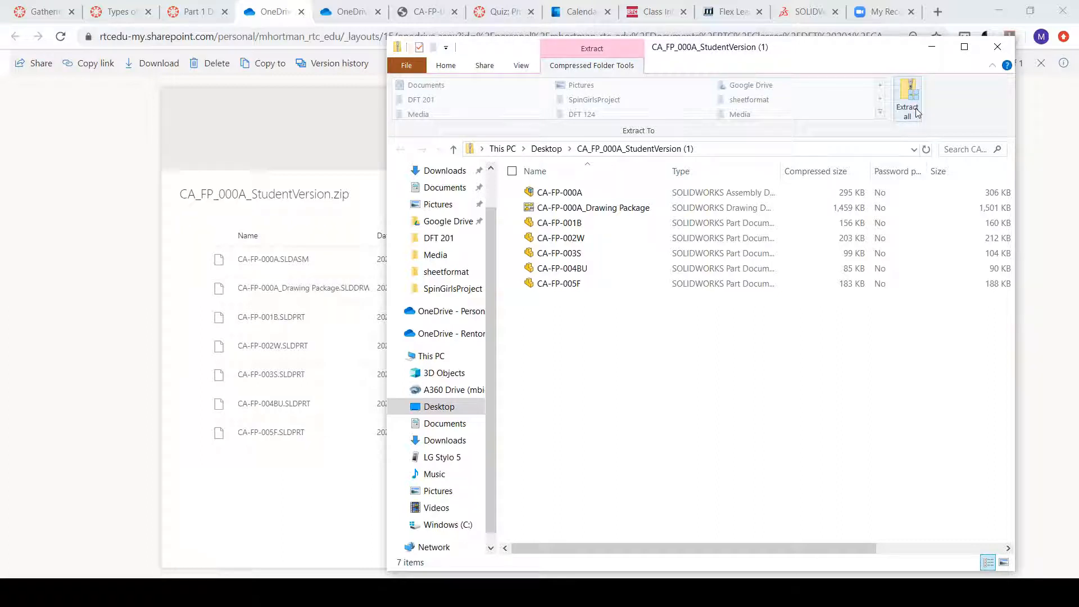
{"action": "left_click", "coordinate": [906, 98]}
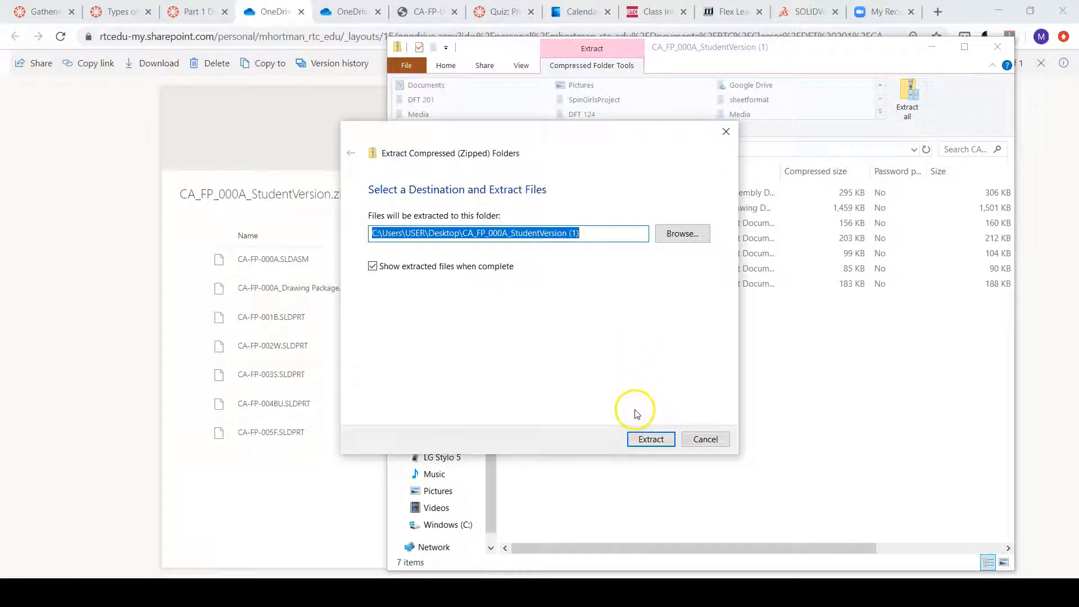
{"action": "left_click", "coordinate": [652, 439]}
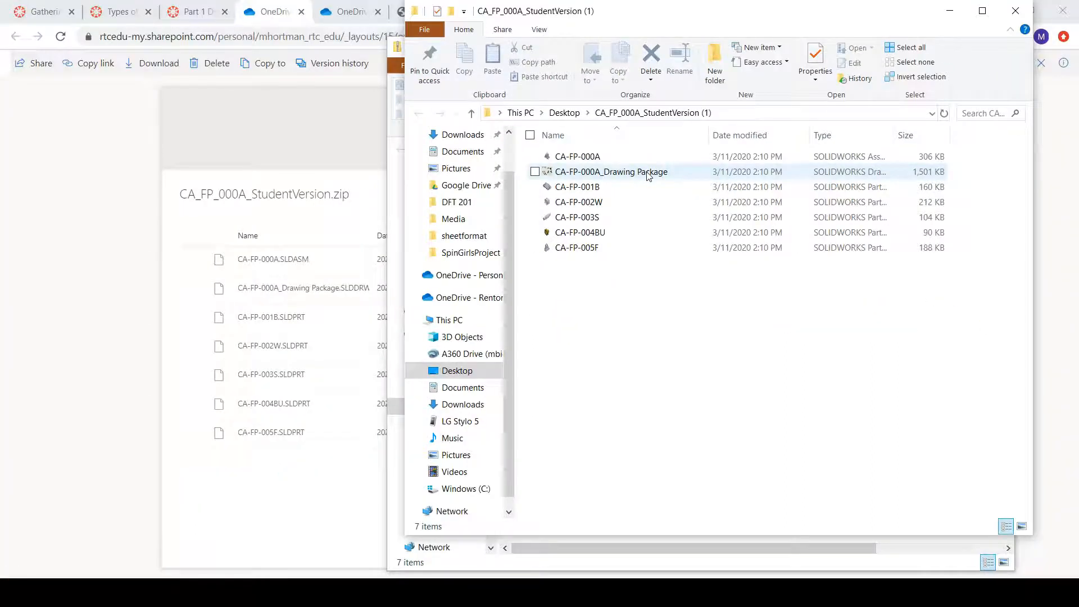
- Open the extracted CA-FP-000A_Drawing Package in SOLIDWORKS and switch to the CA-FP-001B mounting plate sheet
{"action": "double_click", "coordinate": [649, 172]}
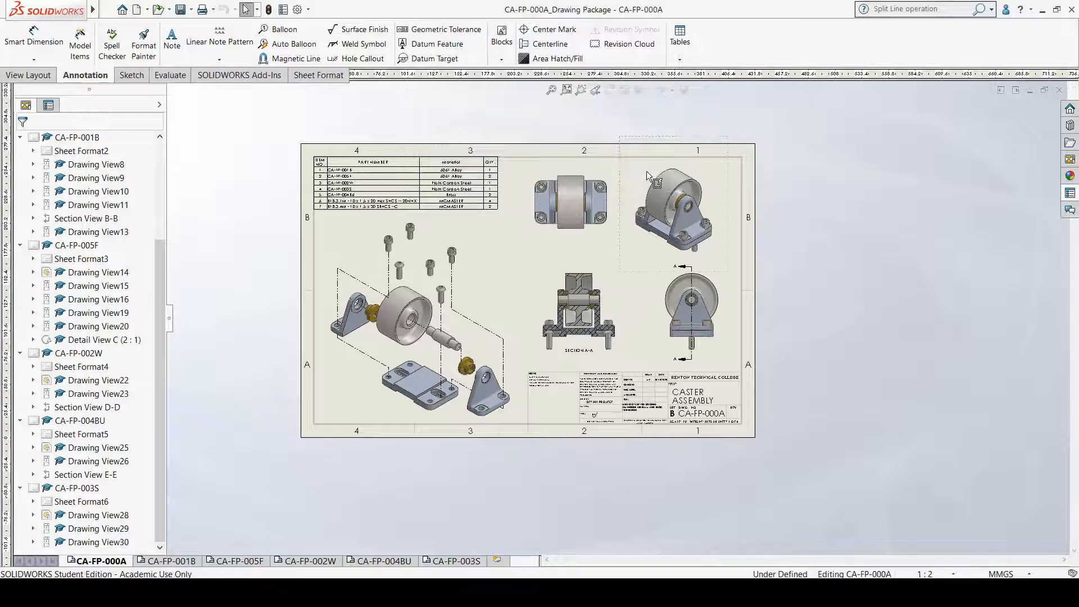
{"action": "left_click", "coordinate": [444, 444]}
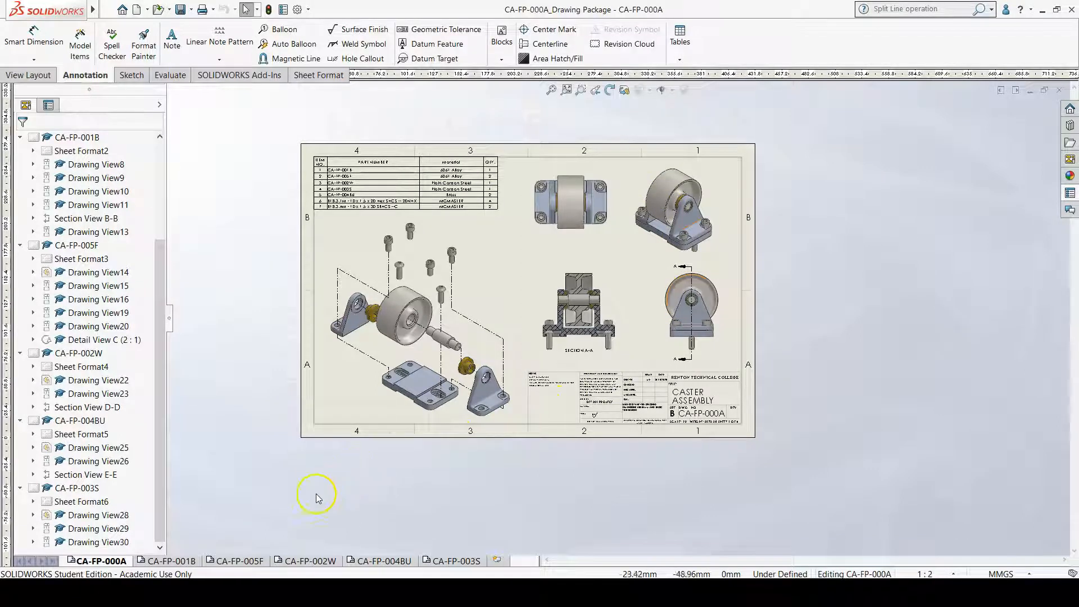
{"action": "mouse_move", "coordinate": [179, 567]}
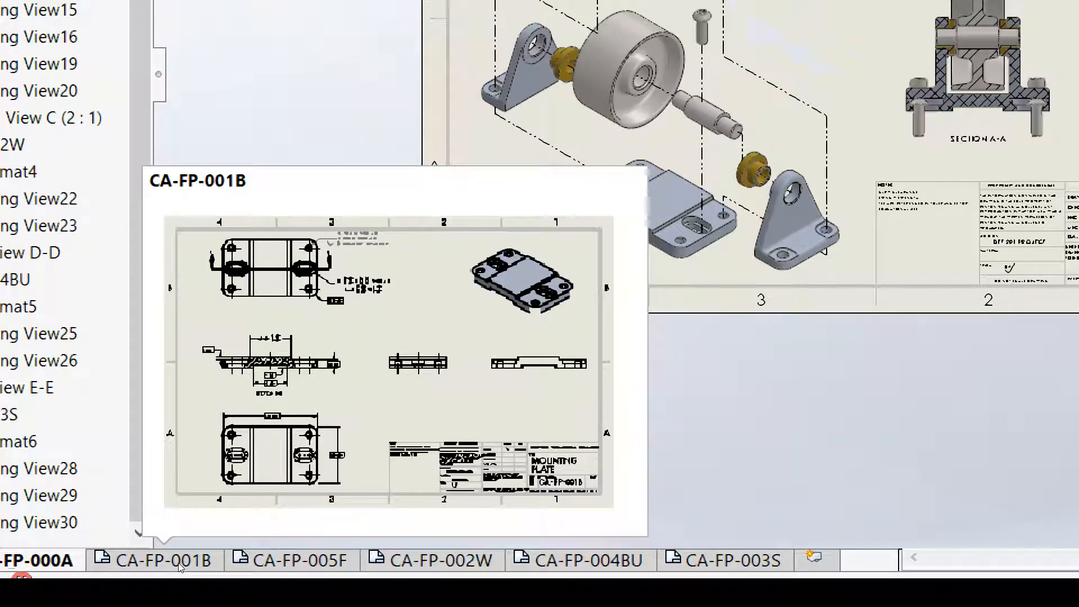
{"action": "left_click", "coordinate": [204, 568]}
{"action": "mouse_move", "coordinate": [242, 560]}
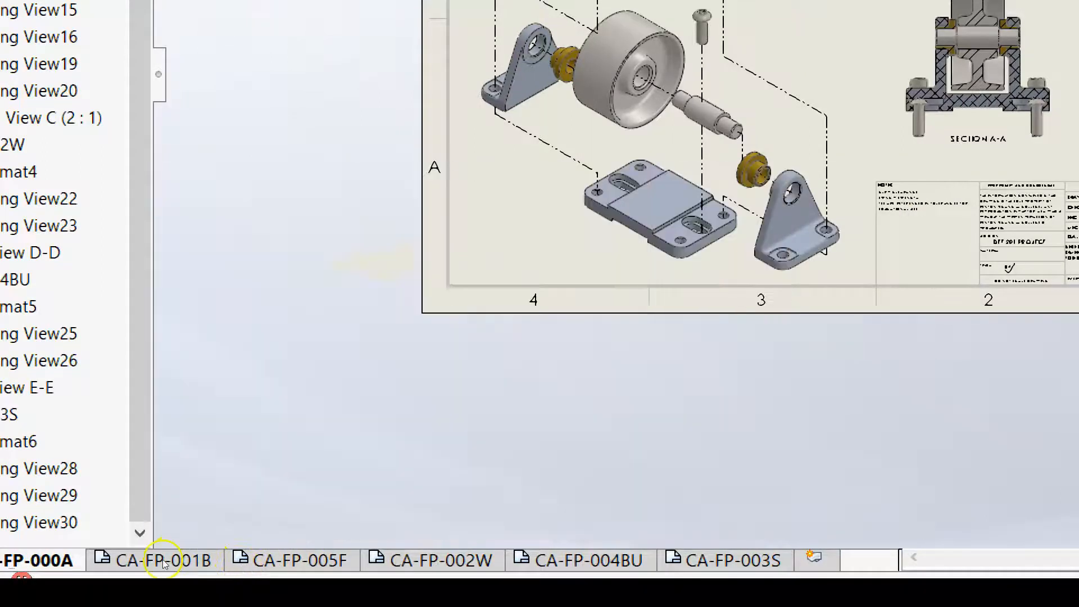
{"action": "mouse_move", "coordinate": [181, 568]}
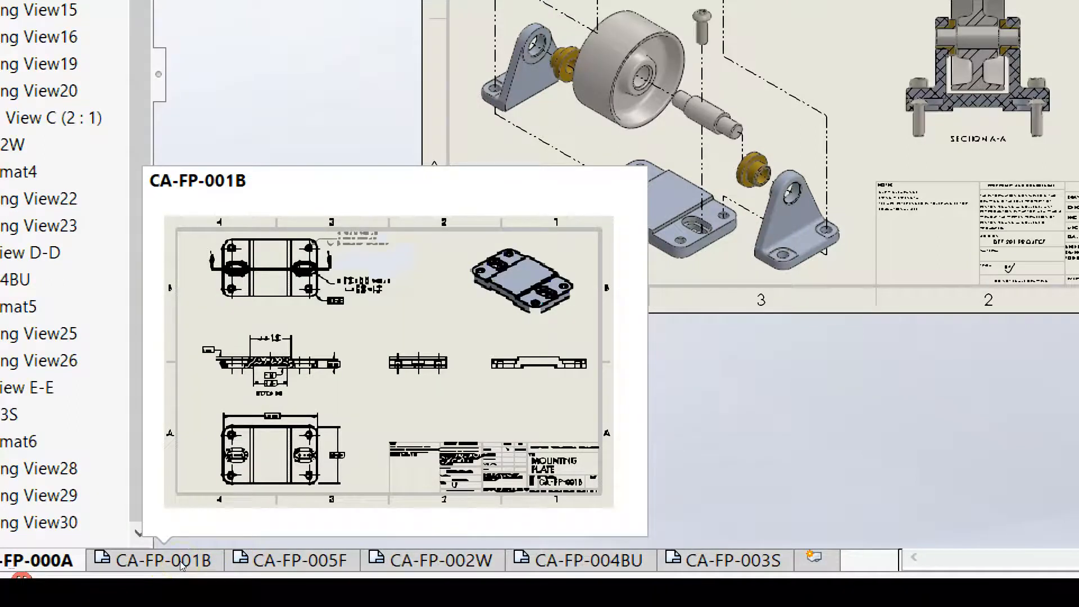
{"action": "left_click", "coordinate": [181, 565]}
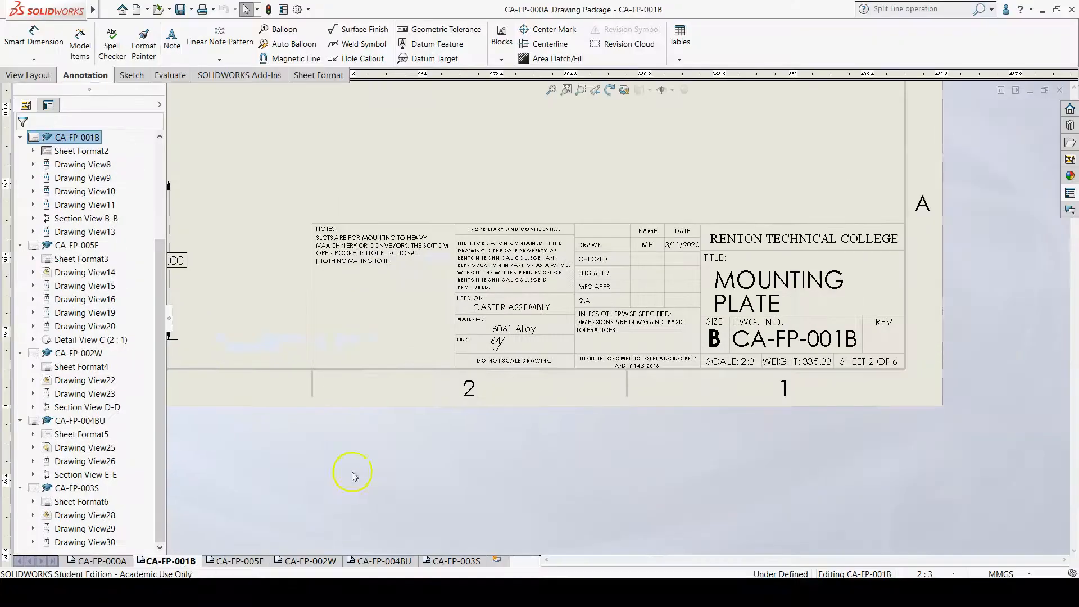
{"action": "scroll", "coordinate": [461, 363], "scroll_direction": "up", "scroll_amount": 5}
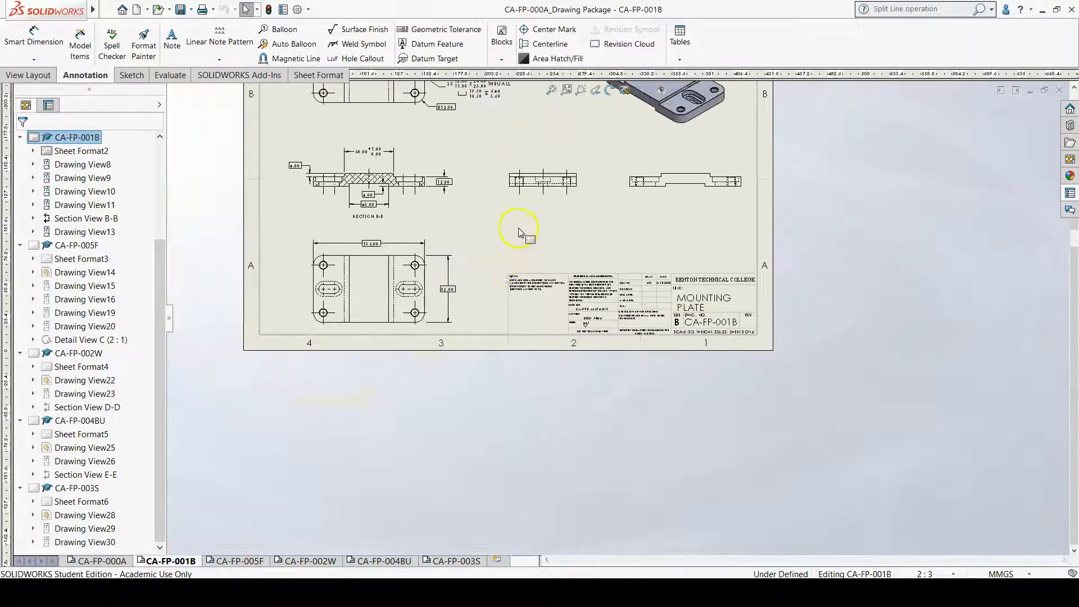
{"action": "scroll", "coordinate": [518, 229], "scroll_direction": "down", "scroll_amount": 3}
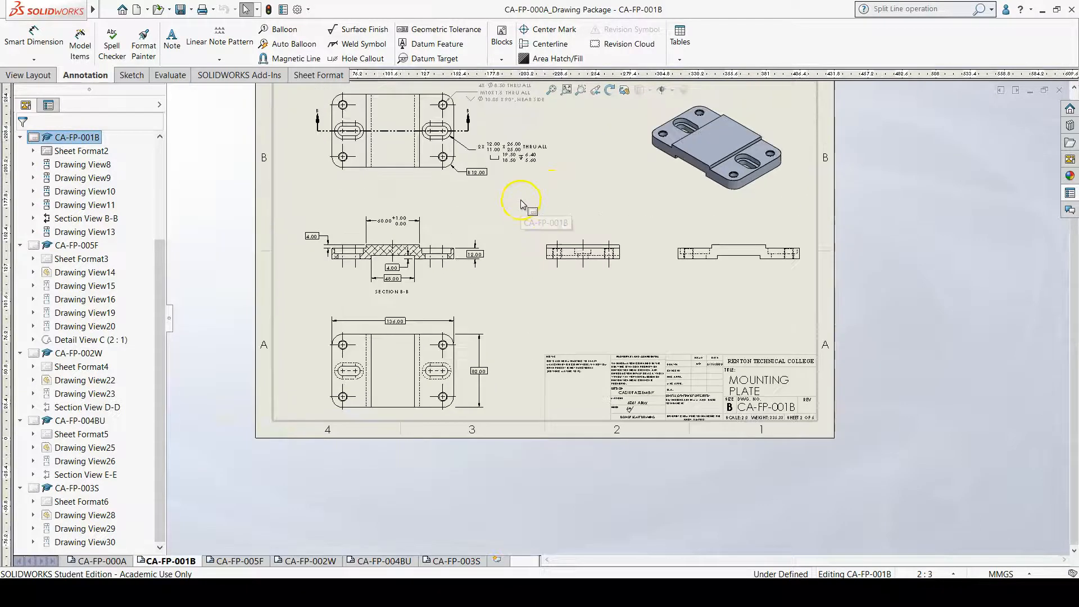
{"action": "scroll", "coordinate": [521, 204], "scroll_direction": "down", "scroll_amount": 3}
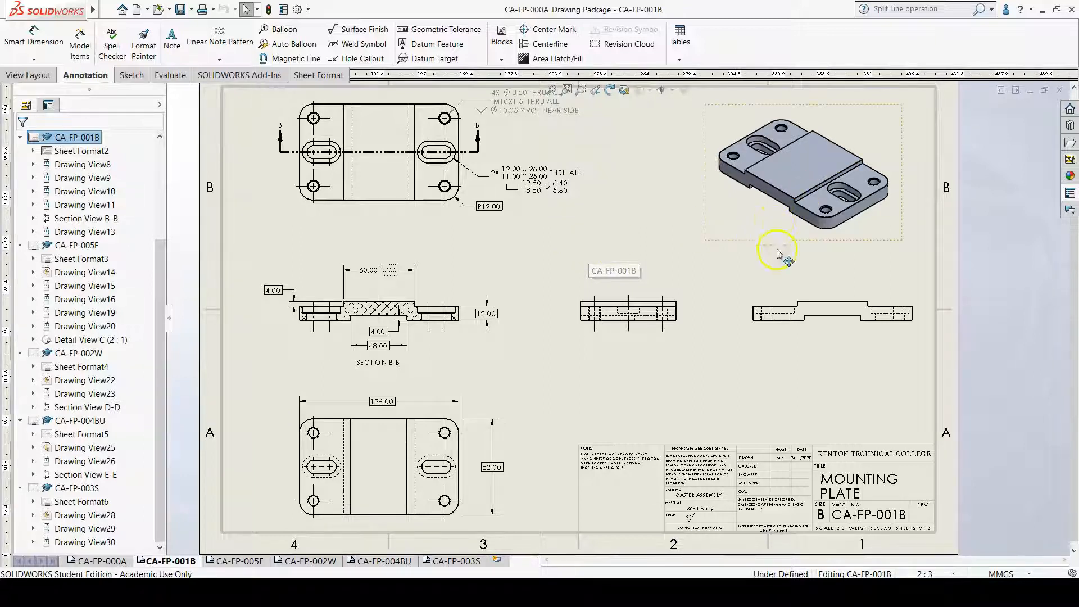
- Arrange the CA-FP-001B drawing side by side with the browser showing the CA-FP-001BFinished PDF
{"action": "left_click", "coordinate": [1057, 10]}
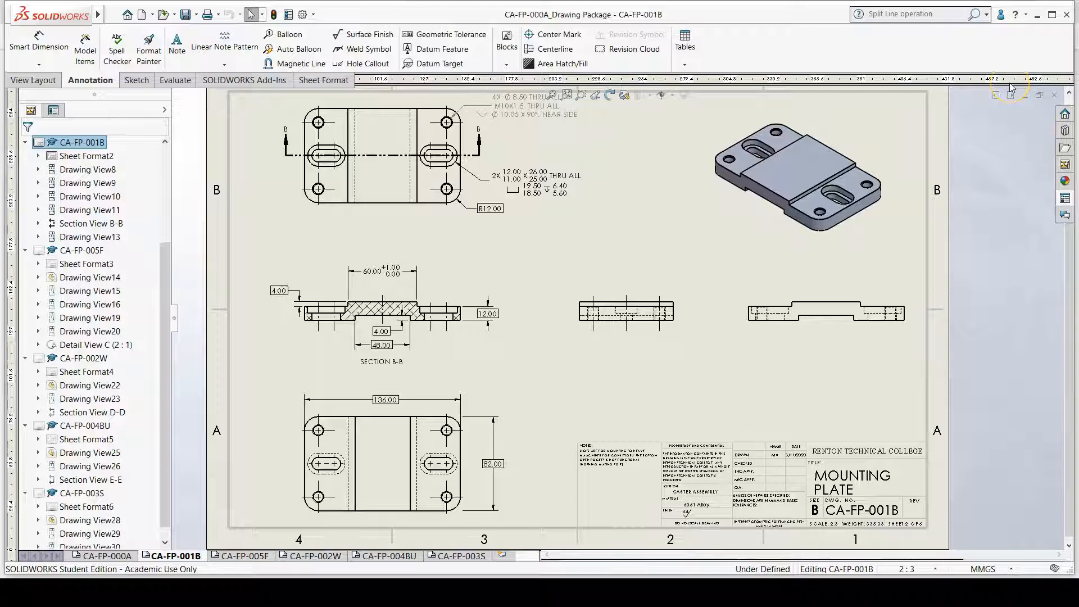
{"action": "key", "text": "super+Right"}
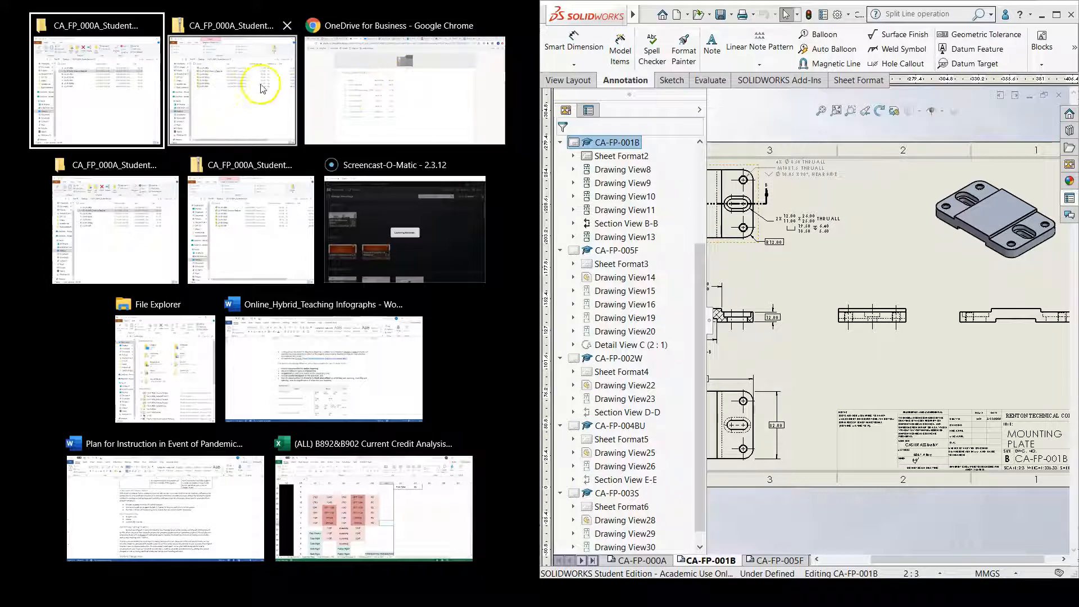
{"action": "left_click", "coordinate": [366, 108]}
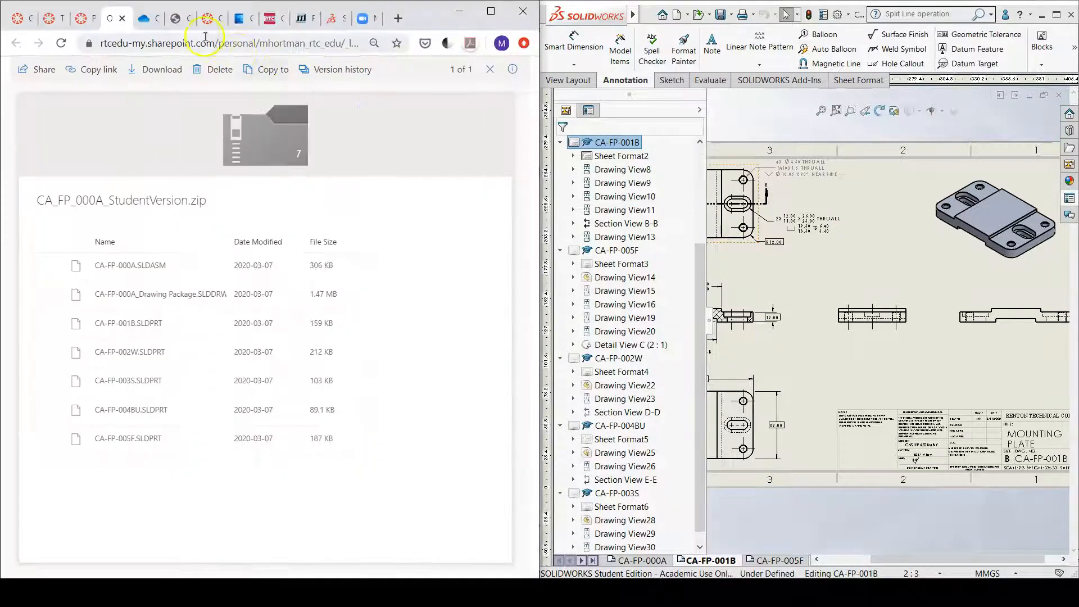
{"action": "left_click", "coordinate": [179, 18]}
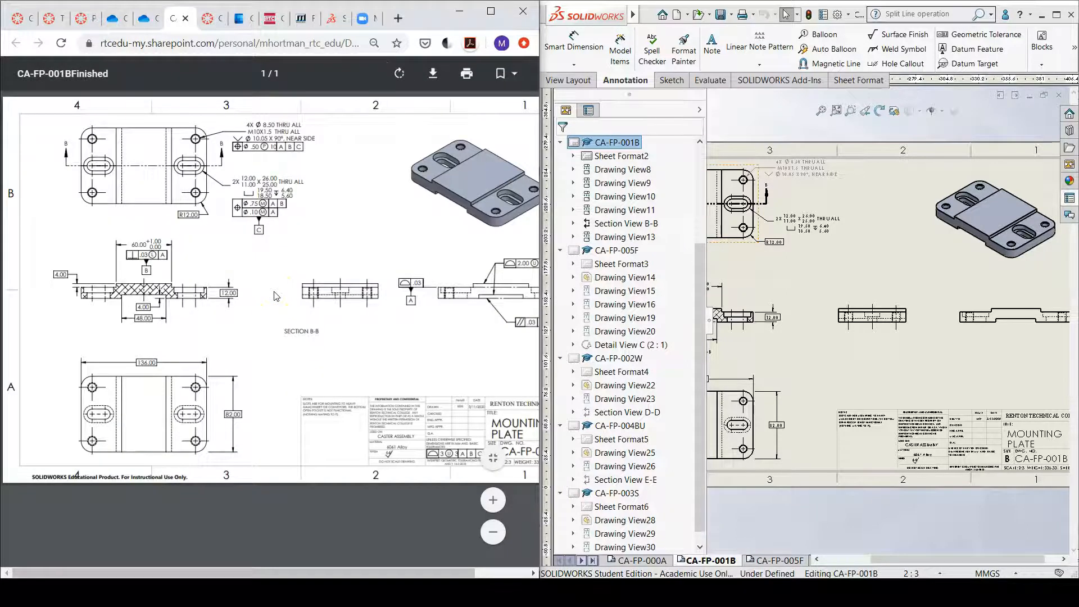
- Examine the datums and feature control frames in the finished PDF, especially those around the mounting plate's stepped side view
{"action": "scroll", "coordinate": [275, 296], "scroll_direction": "up", "scroll_amount": 2, "text": "ctrl"}
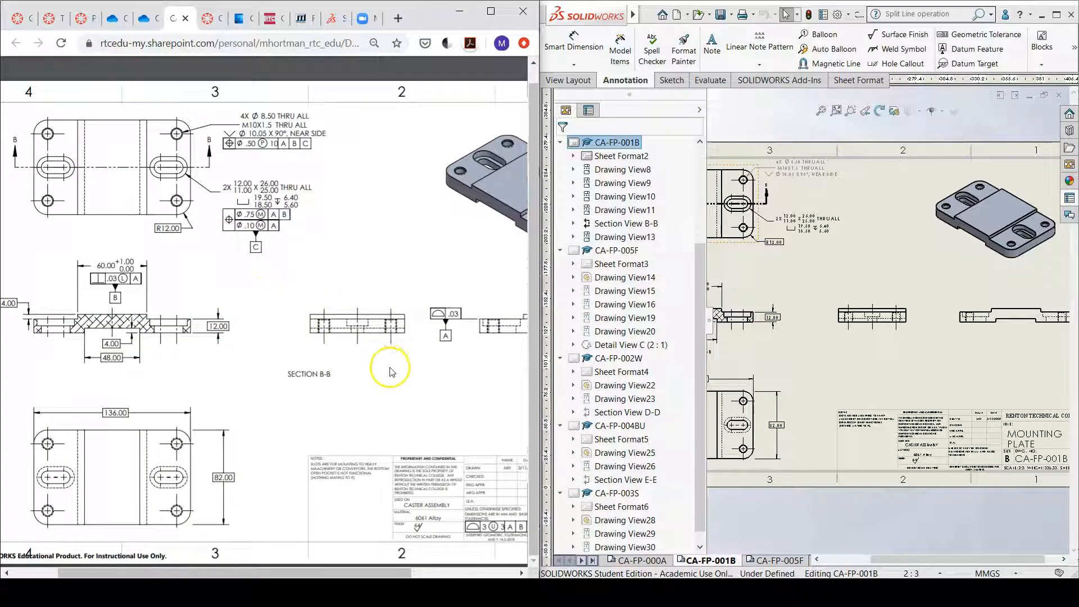
{"action": "scroll", "coordinate": [472, 319], "scroll_direction": "down", "scroll_amount": 1, "text": "ctrl"}
{"action": "scroll", "coordinate": [522, 294], "scroll_direction": "up", "scroll_amount": 3, "text": "ctrl"}
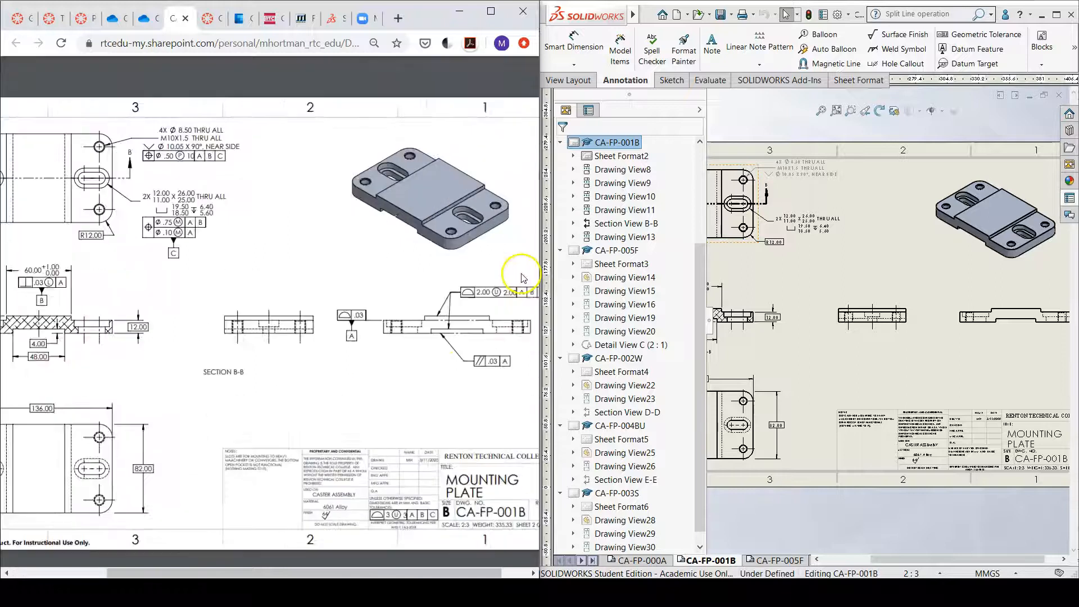
{"action": "scroll", "coordinate": [498, 329], "scroll_direction": "down", "scroll_amount": 3, "text": "ctrl"}
{"action": "scroll", "coordinate": [161, 275], "scroll_direction": "up", "scroll_amount": 2, "text": "ctrl"}
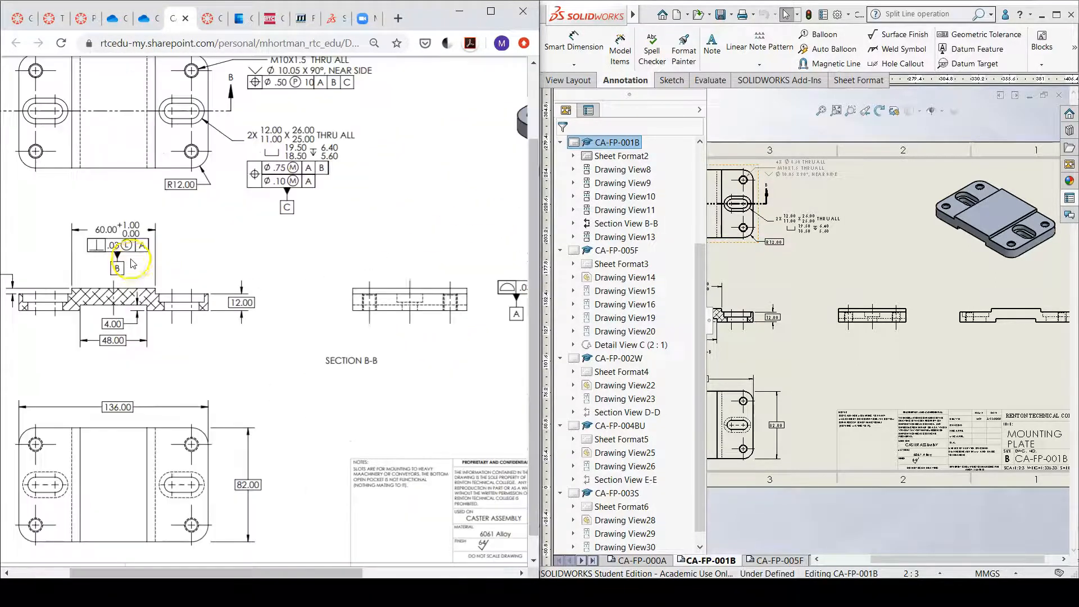
{"action": "scroll", "coordinate": [137, 264], "scroll_direction": "down", "scroll_amount": 3, "text": "ctrl"}
{"action": "scroll", "coordinate": [440, 233], "scroll_direction": "up", "scroll_amount": 5, "text": "ctrl"}
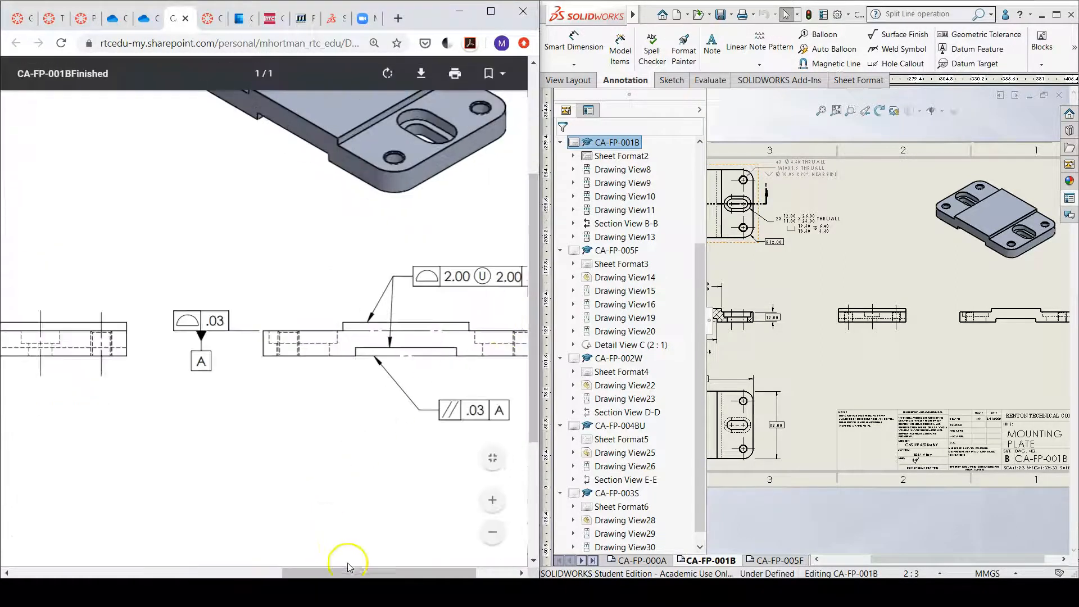
{"action": "left_click_drag", "start_coordinate": [346, 572], "coordinate": [386, 572]}
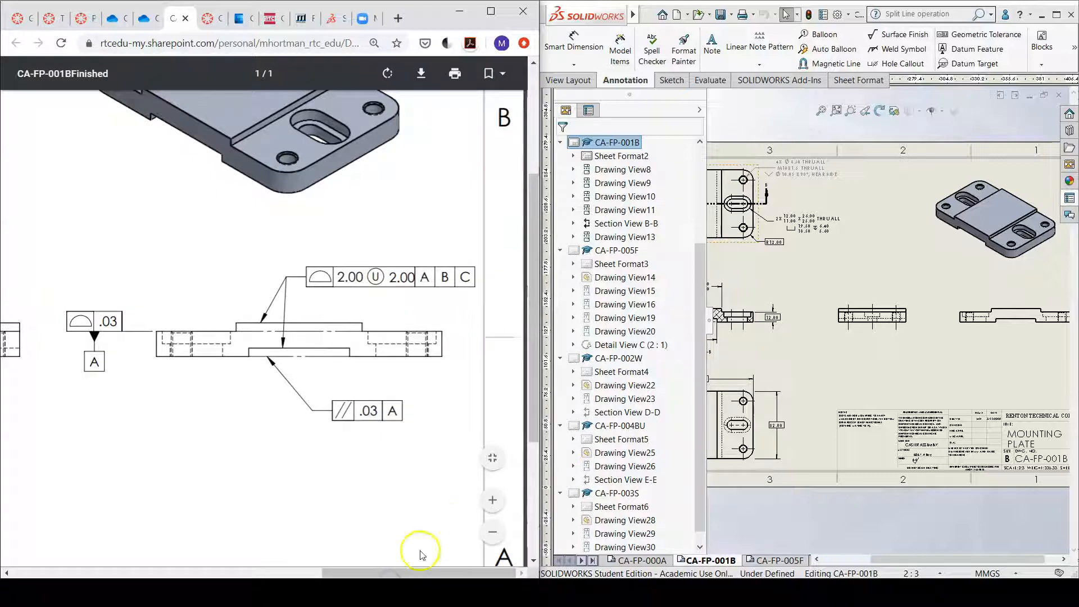
- Create a geometric tolerance in SOLIDWORKS with the surface profile symbol, tolerance .03 and primary datum A
{"action": "left_click", "coordinate": [717, 311]}
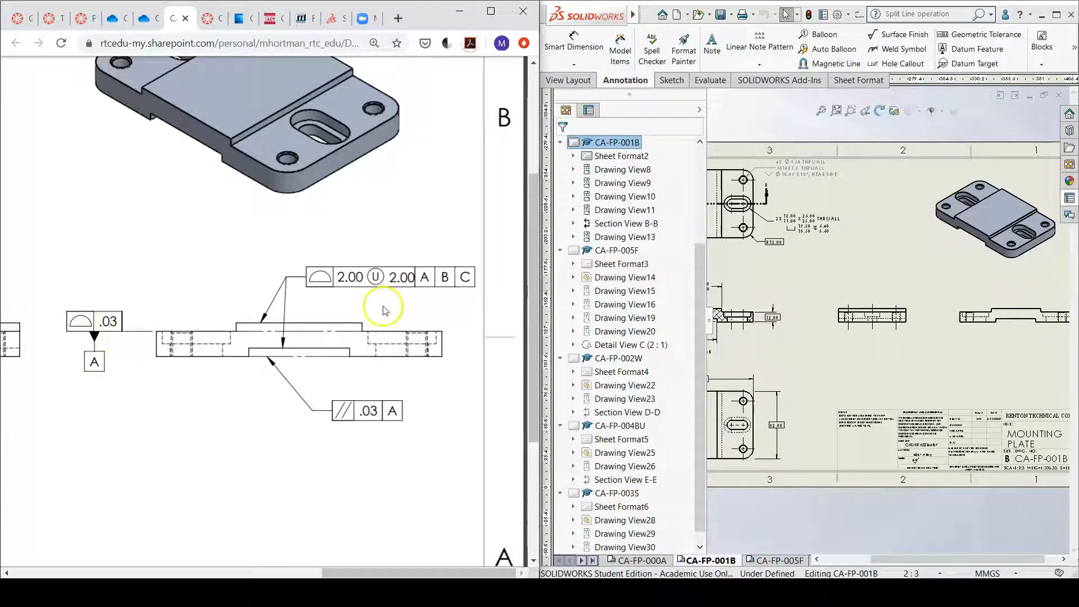
{"action": "left_click", "coordinate": [984, 37]}
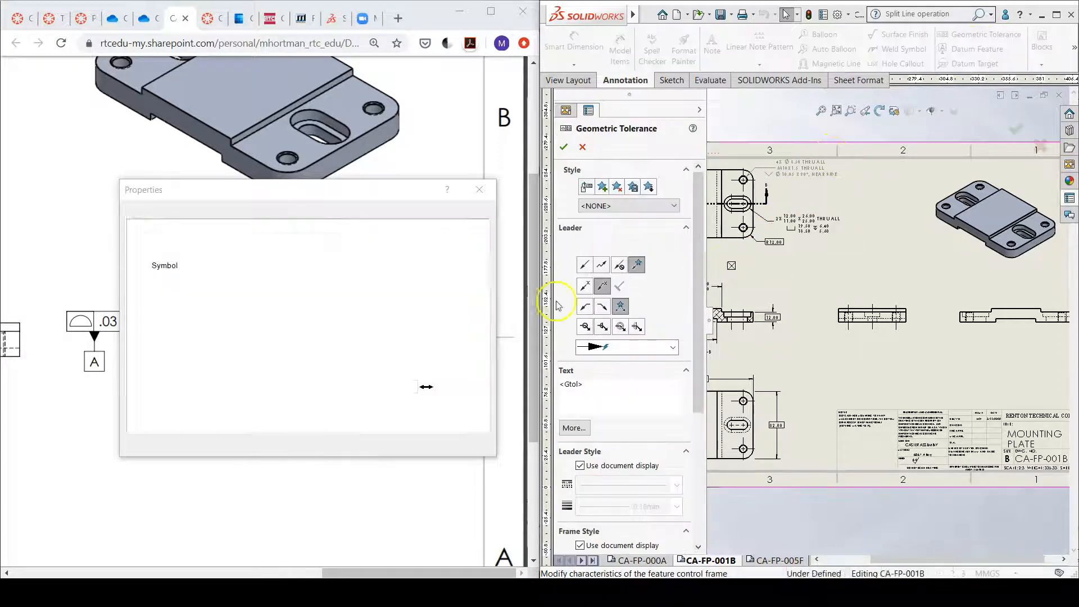
{"action": "mouse_move", "coordinate": [391, 187]}
{"action": "left_mouse_down"}
{"action": "mouse_move", "coordinate": [633, 198]}
{"action": "mouse_move", "coordinate": [851, 171]}
{"action": "left_mouse_up"}
{"action": "left_click", "coordinate": [642, 266]}
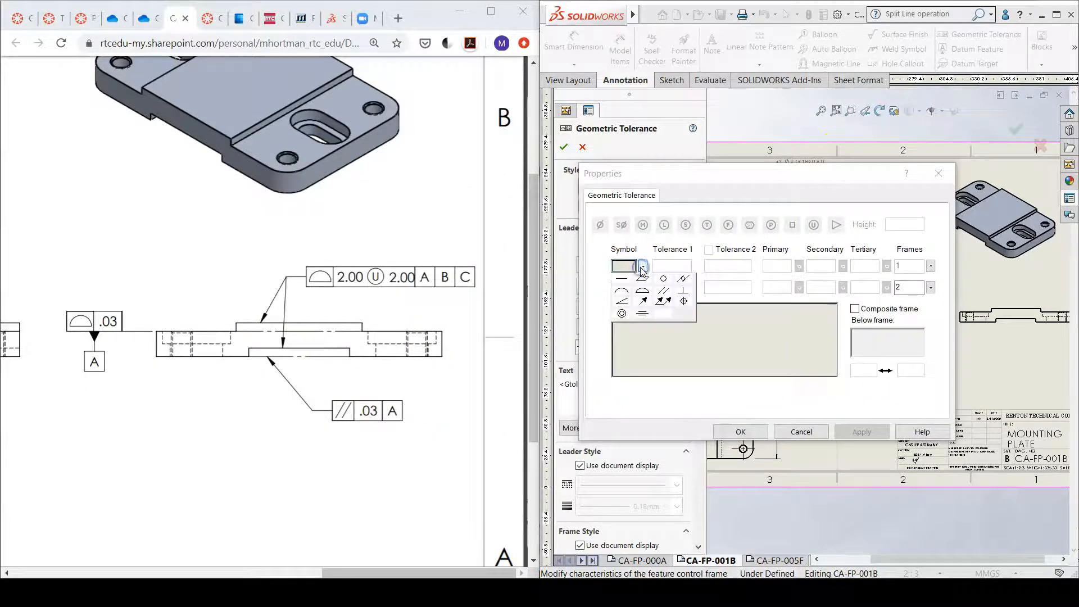
{"action": "left_click", "coordinate": [646, 293]}
{"action": "left_click", "coordinate": [668, 265]}
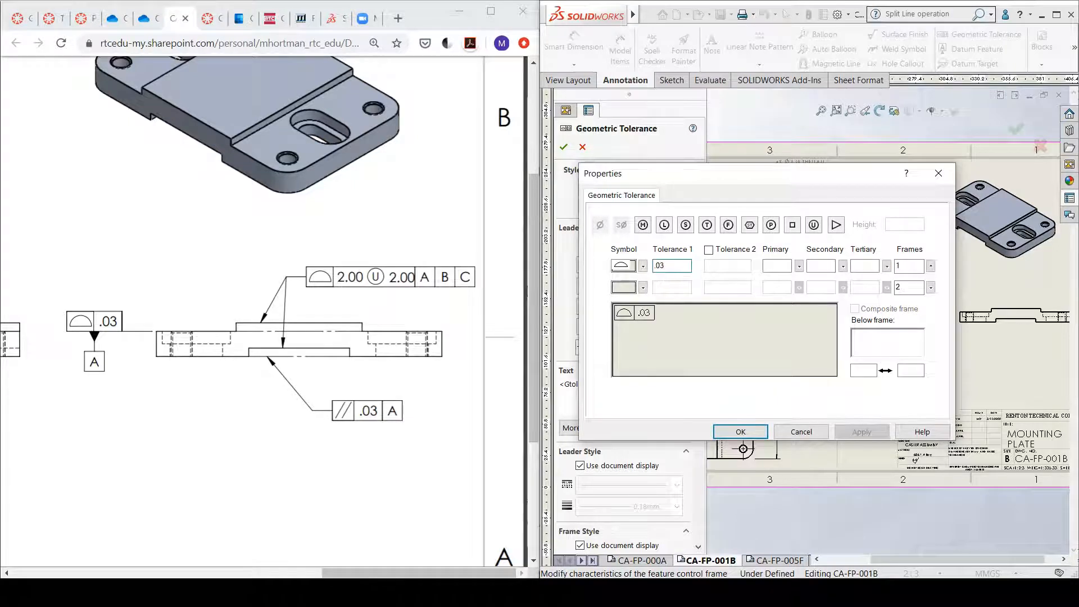
{"action": "left_click", "coordinate": [770, 266]}
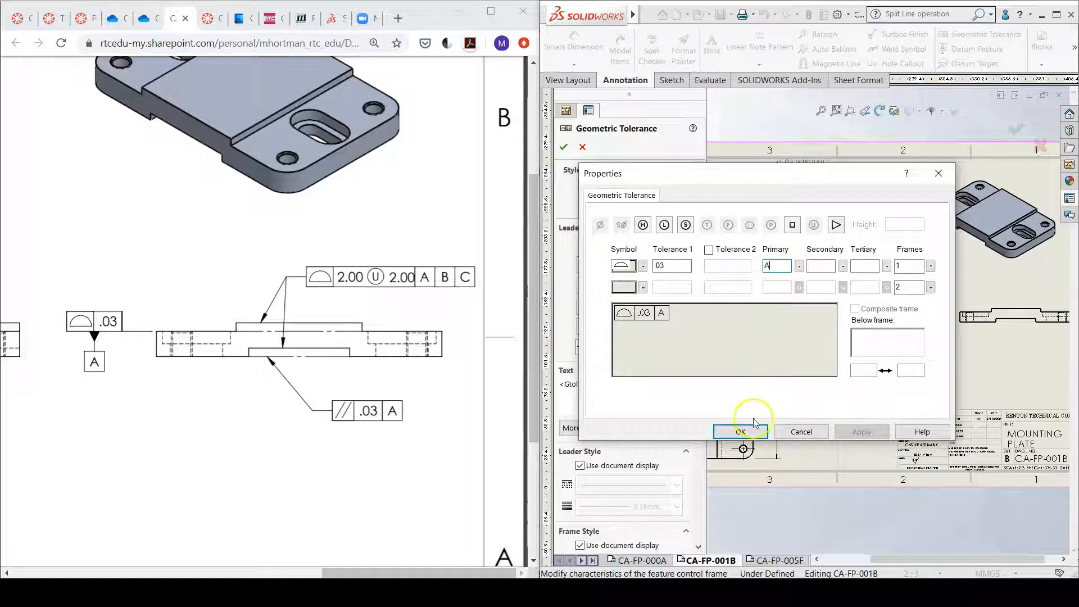
- Attach the .03 profile frame to the stepped side view's upper-left flange edge and place it to the left of the view
{"action": "mouse_move", "coordinate": [809, 174]}
{"action": "left_mouse_down"}
{"action": "mouse_move", "coordinate": [697, 160]}
{"action": "mouse_move", "coordinate": [576, 166]}
{"action": "left_mouse_up"}
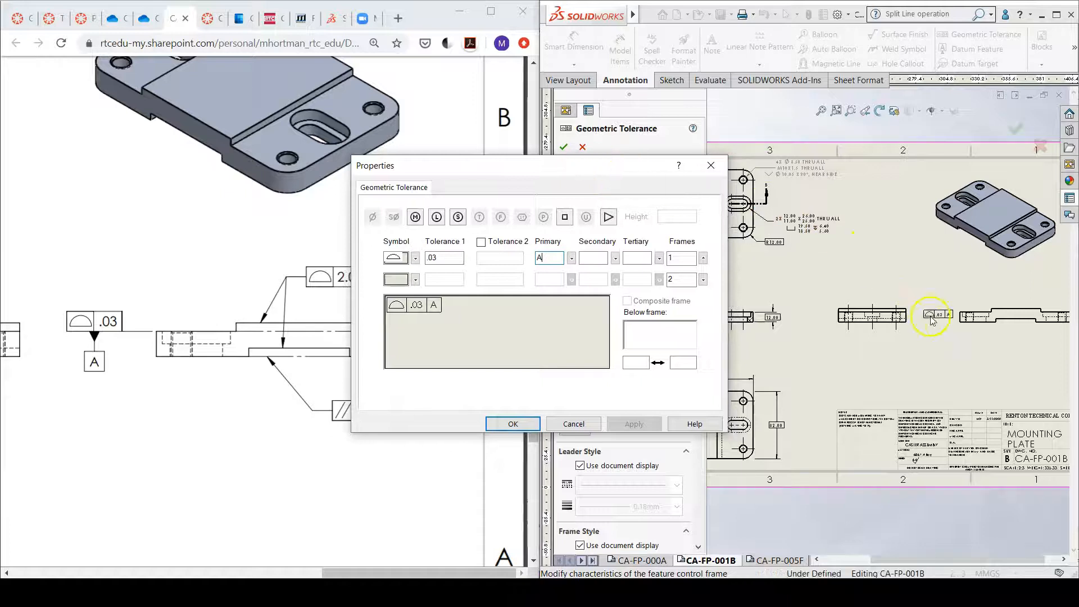
{"action": "scroll", "coordinate": [938, 317], "scroll_direction": "down", "scroll_amount": 3}
{"action": "scroll", "coordinate": [943, 322], "scroll_direction": "down", "scroll_amount": 5}
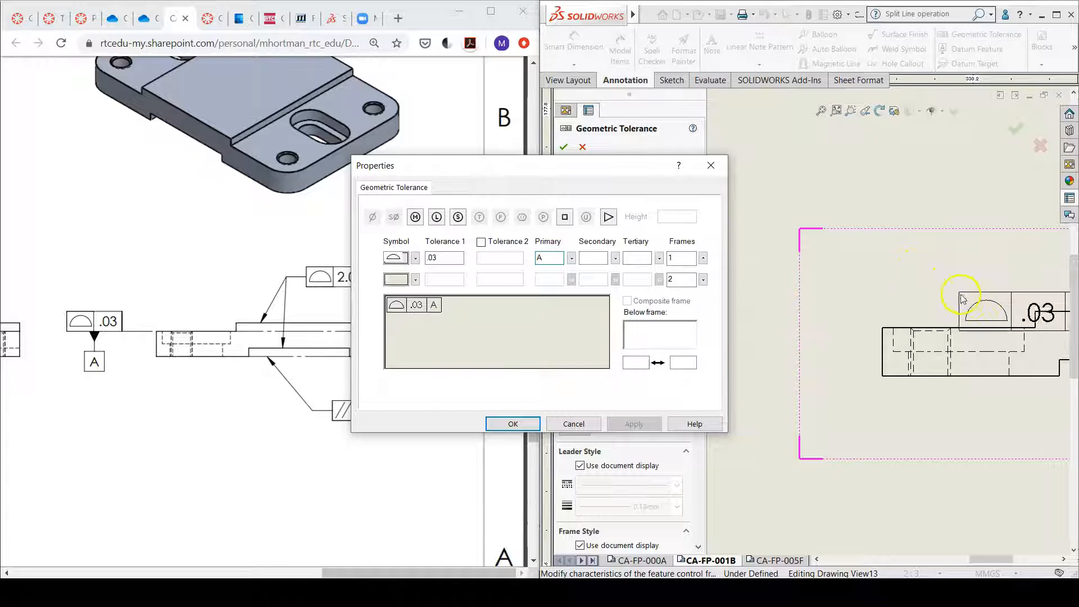
{"action": "left_click", "coordinate": [979, 329]}
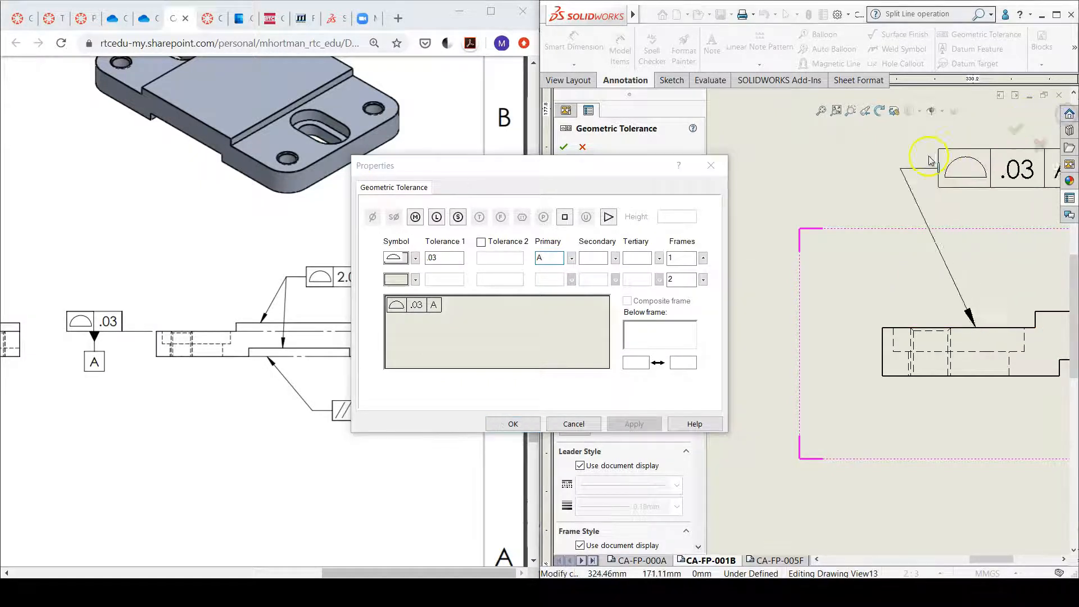
{"action": "scroll", "coordinate": [846, 219], "scroll_direction": "up", "scroll_amount": 3}
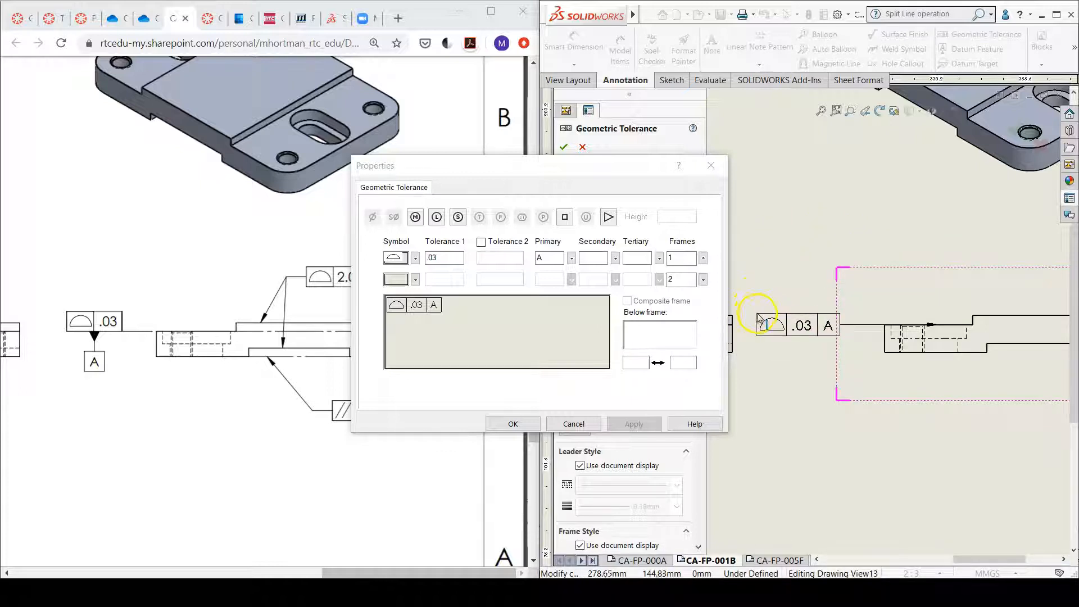
{"action": "left_click", "coordinate": [764, 318]}
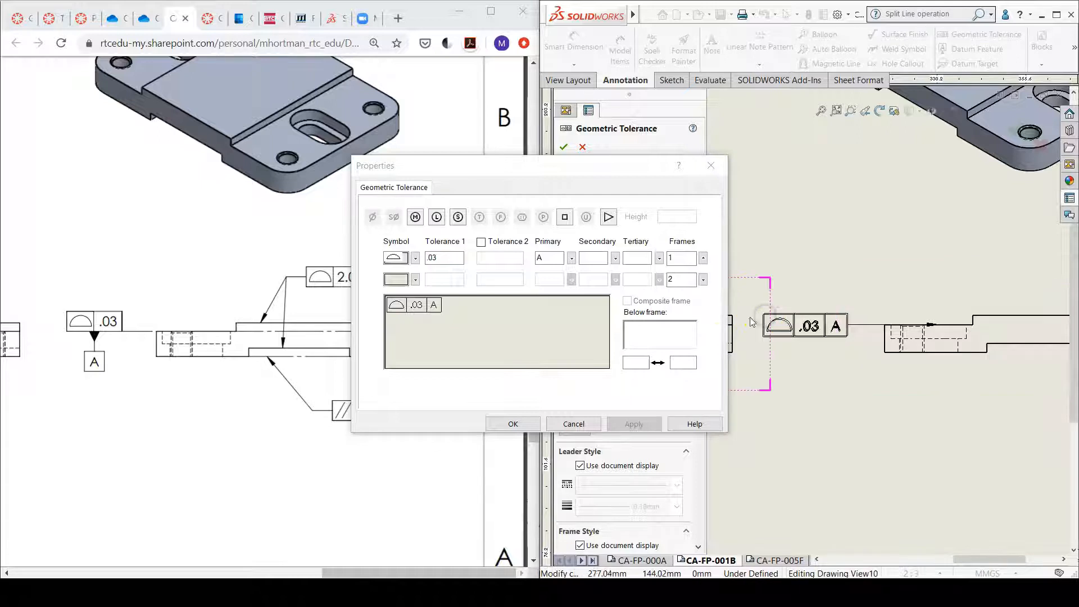
{"action": "left_click", "coordinate": [514, 424]}
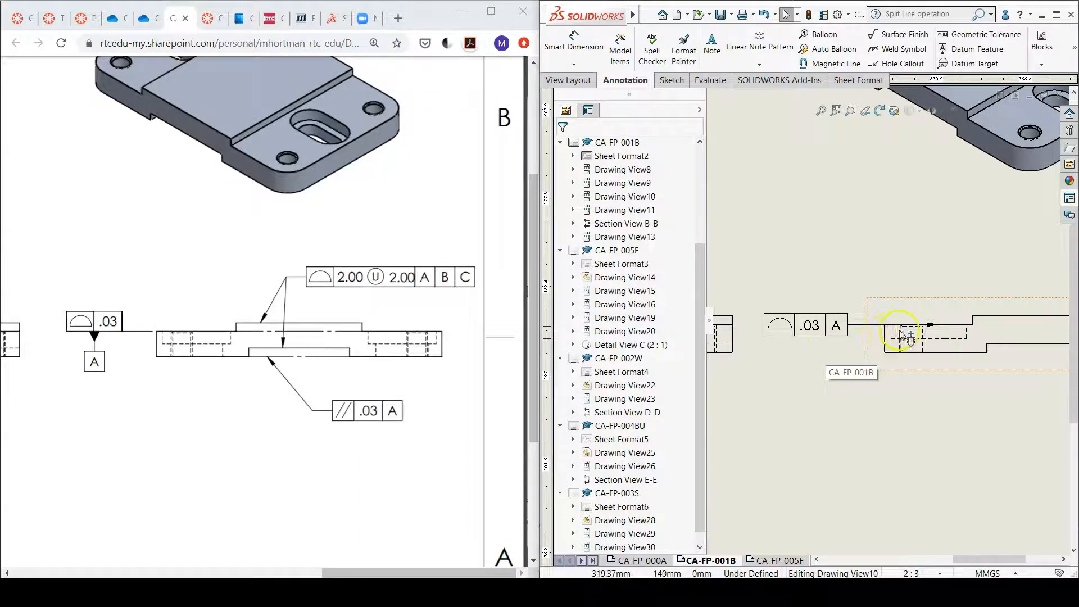
- Reposition the .03 profile frame so that it sits directly on the extension line of the upper-left flange edge
{"action": "scroll", "coordinate": [902, 335], "scroll_direction": "down", "scroll_amount": 2}
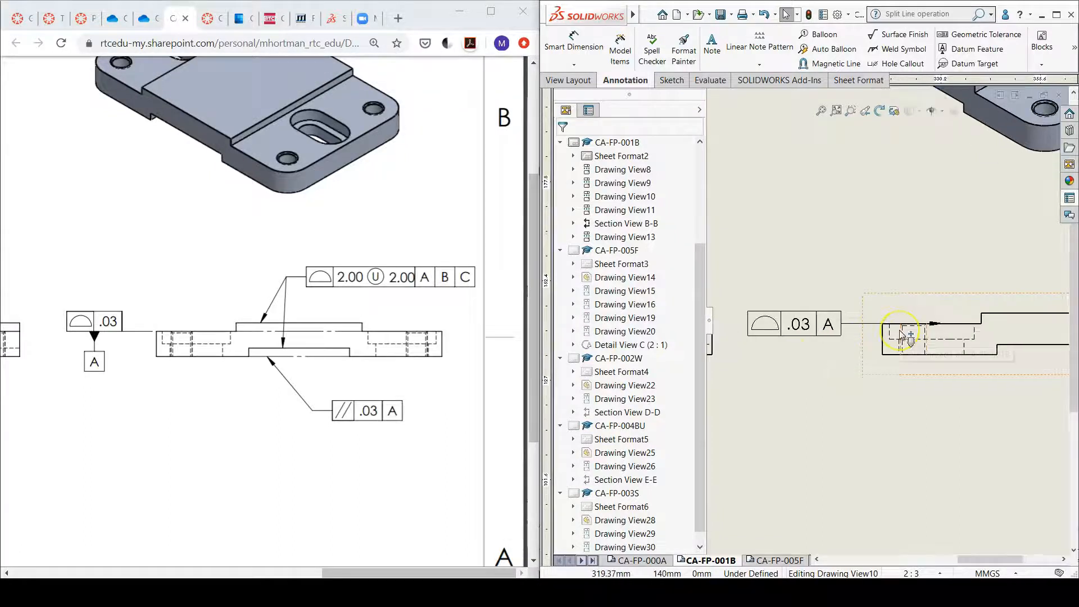
{"action": "left_click", "coordinate": [941, 327]}
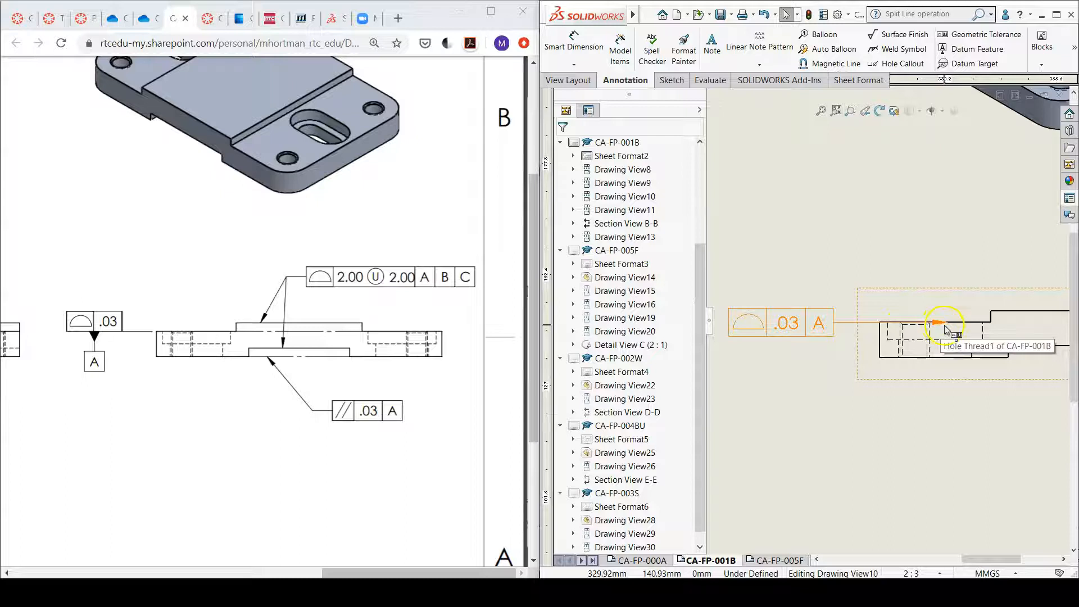
{"action": "left_click_drag", "start_coordinate": [789, 327], "coordinate": [823, 318]}
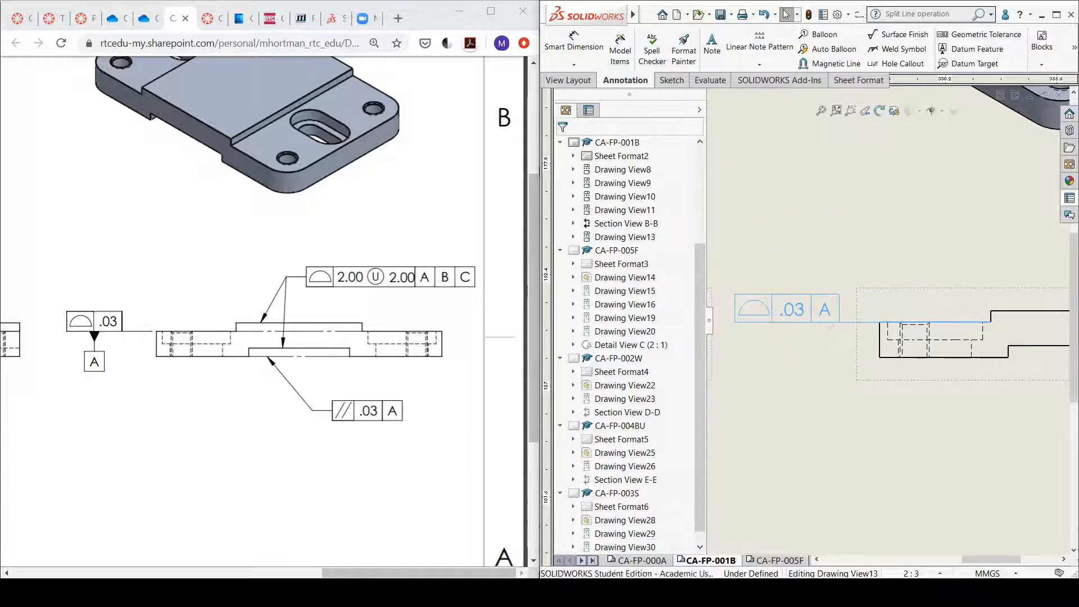
{"action": "left_click", "coordinate": [867, 410]}
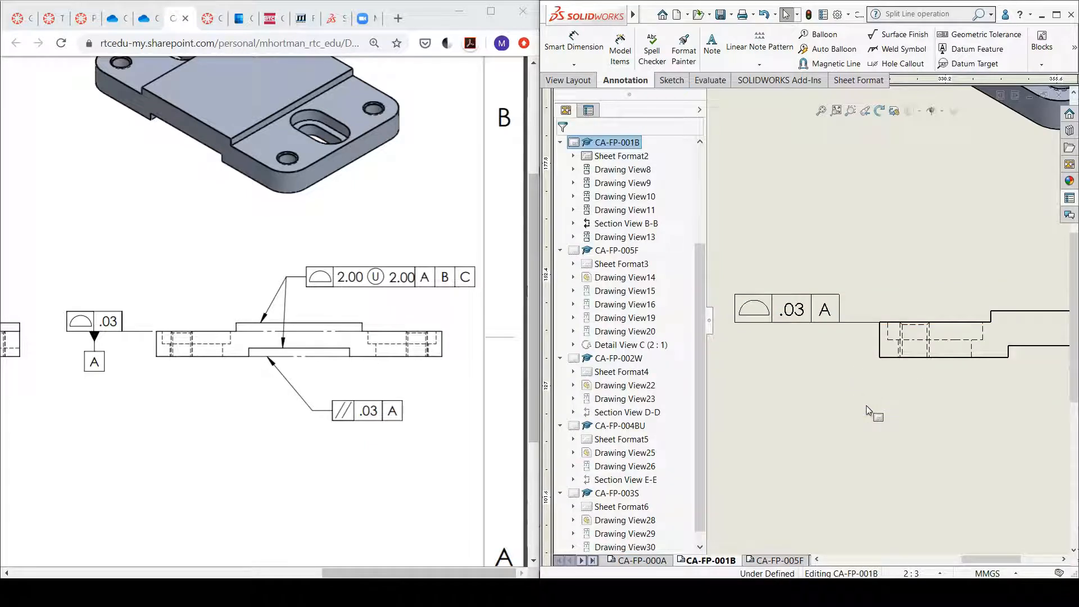
- Attach a datum feature labelled A to the .03 profile frame and place it below the frame
{"action": "left_click", "coordinate": [143, 338]}
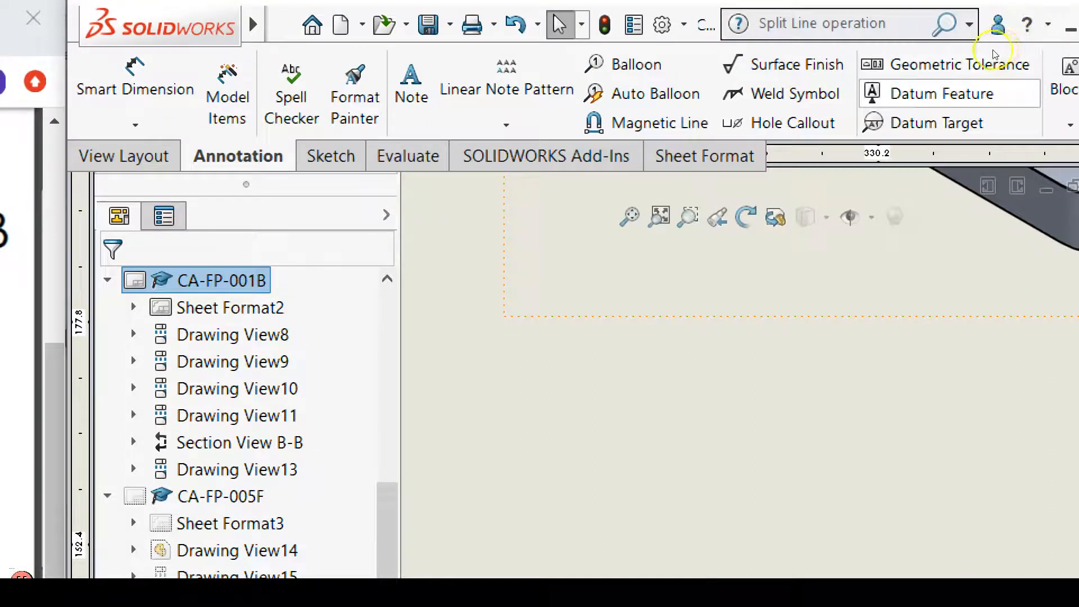
{"action": "left_click", "coordinate": [993, 90]}
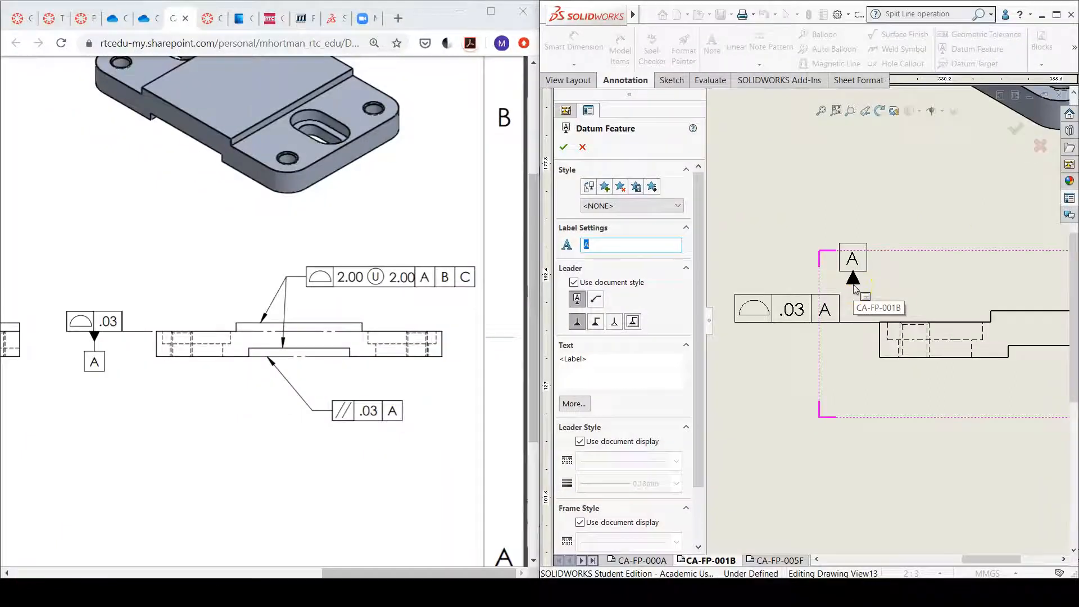
{"action": "left_click", "coordinate": [602, 247]}
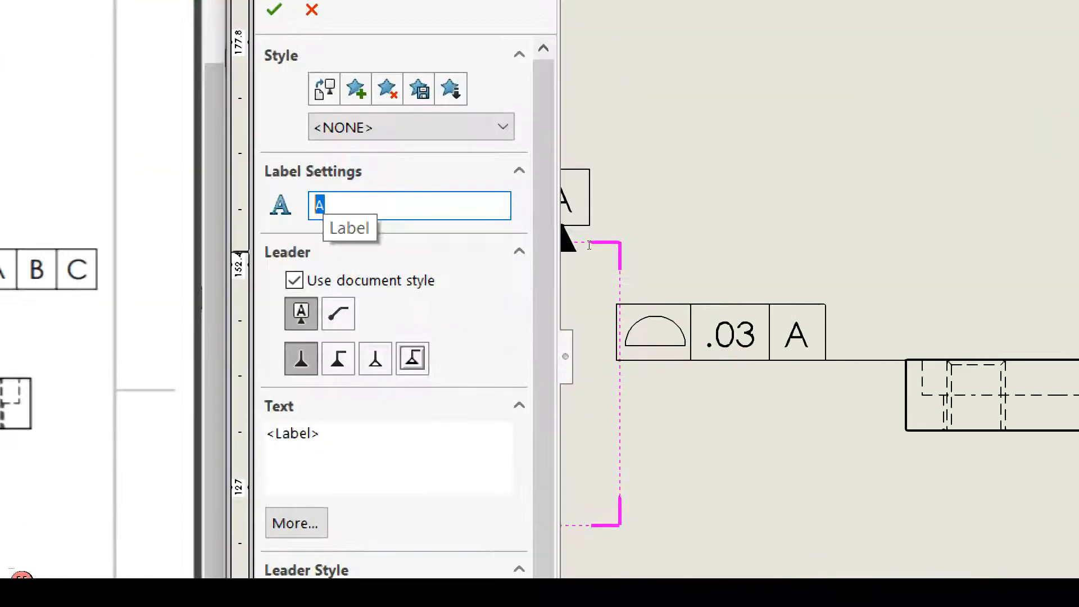
{"action": "type", "text": "A"}
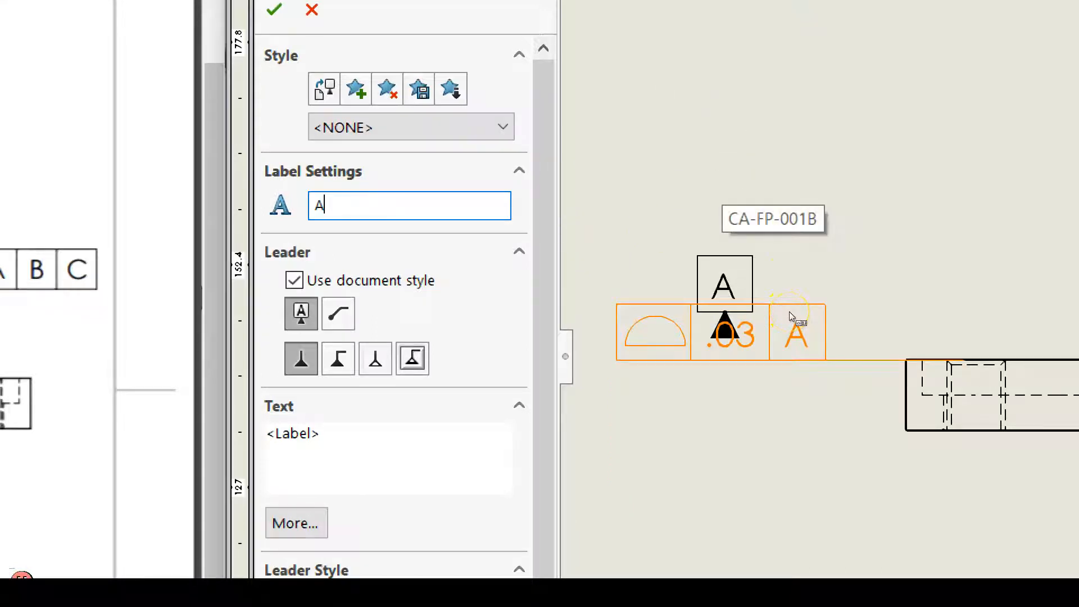
{"action": "left_click_drag", "start_coordinate": [791, 316], "coordinate": [797, 249]}
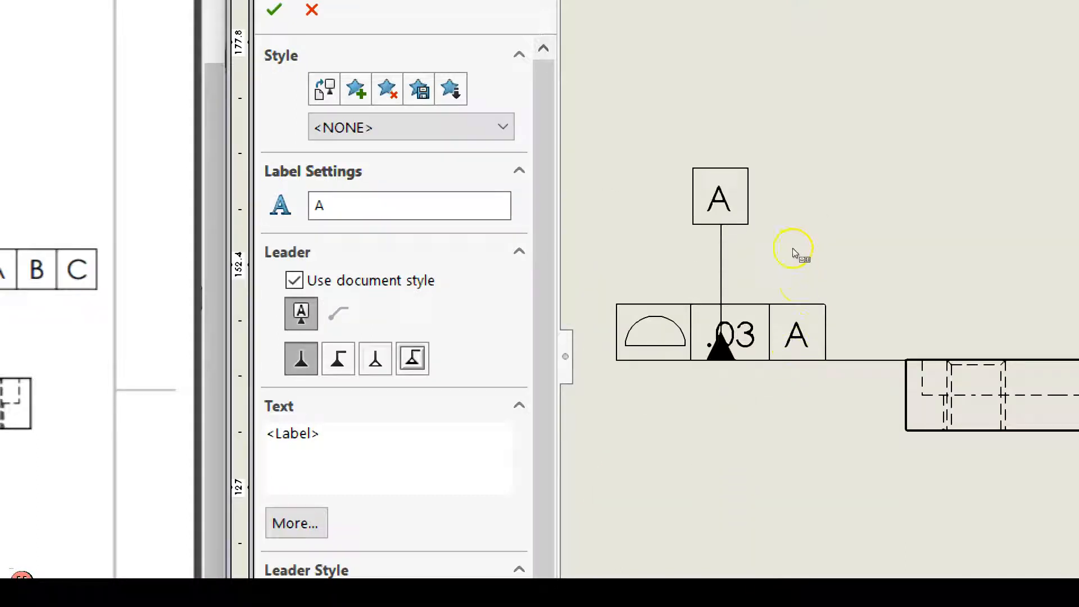
{"action": "left_click", "coordinate": [802, 347]}
{"action": "scroll", "coordinate": [843, 361], "scroll_direction": "down", "scroll_amount": 3}
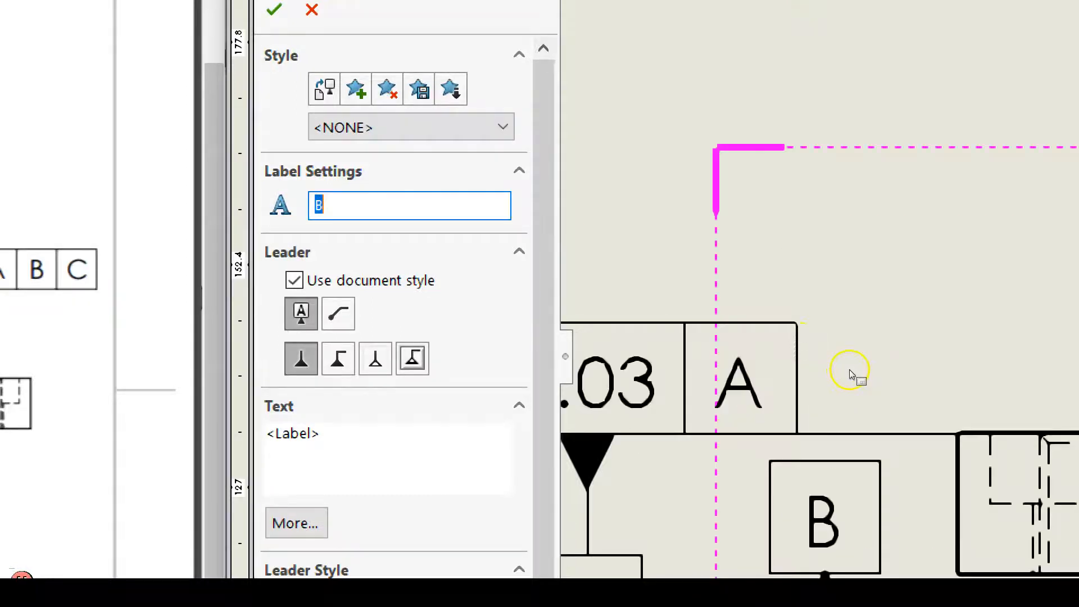
{"action": "scroll", "coordinate": [850, 375], "scroll_direction": "up", "scroll_amount": 3}
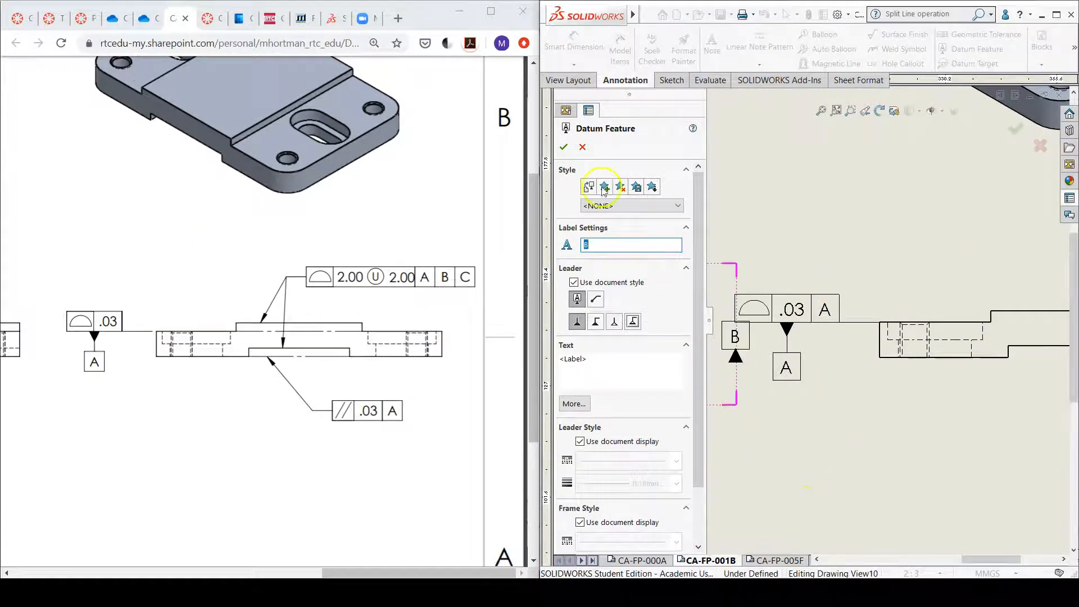
{"action": "left_click", "coordinate": [563, 148]}
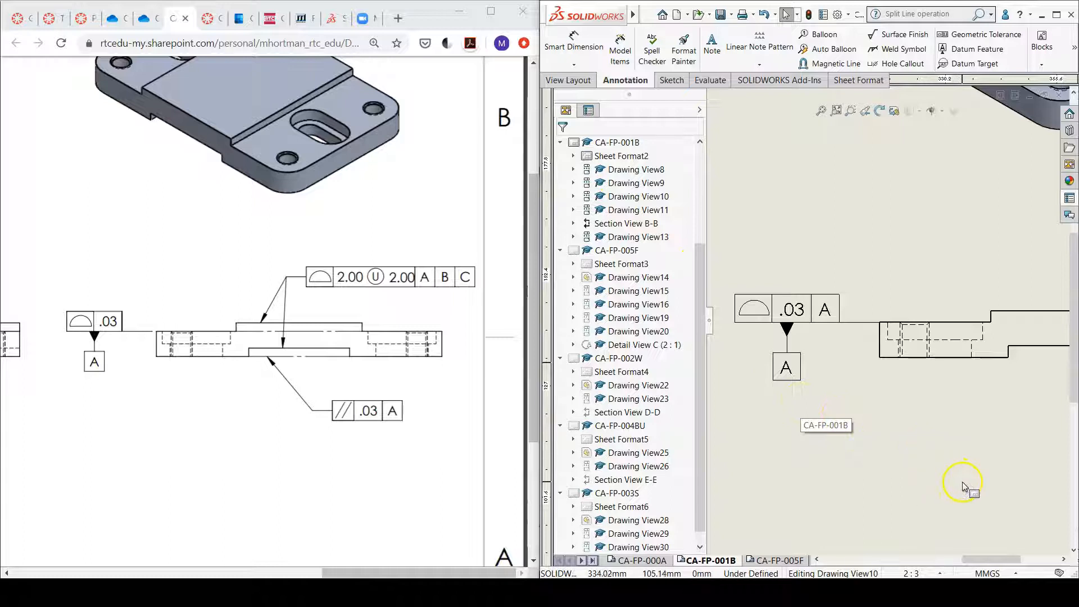
- Draw a centerline between the two lower corners of the recess in the underside of the stepped side view
{"action": "scroll", "coordinate": [958, 452], "scroll_direction": "up", "scroll_amount": 6}
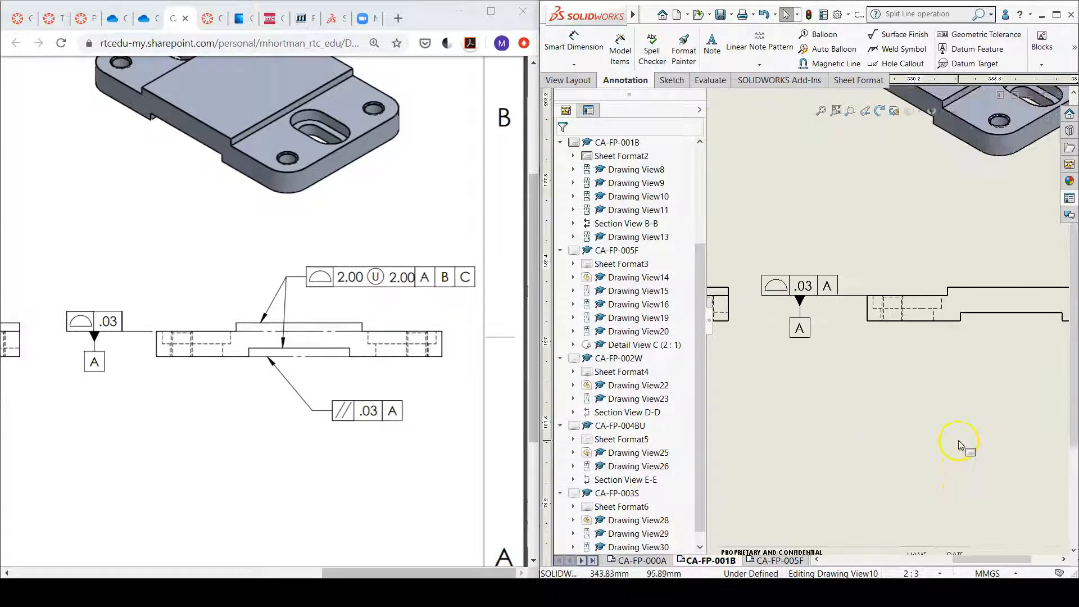
{"action": "scroll", "coordinate": [986, 312], "scroll_direction": "down", "scroll_amount": 1}
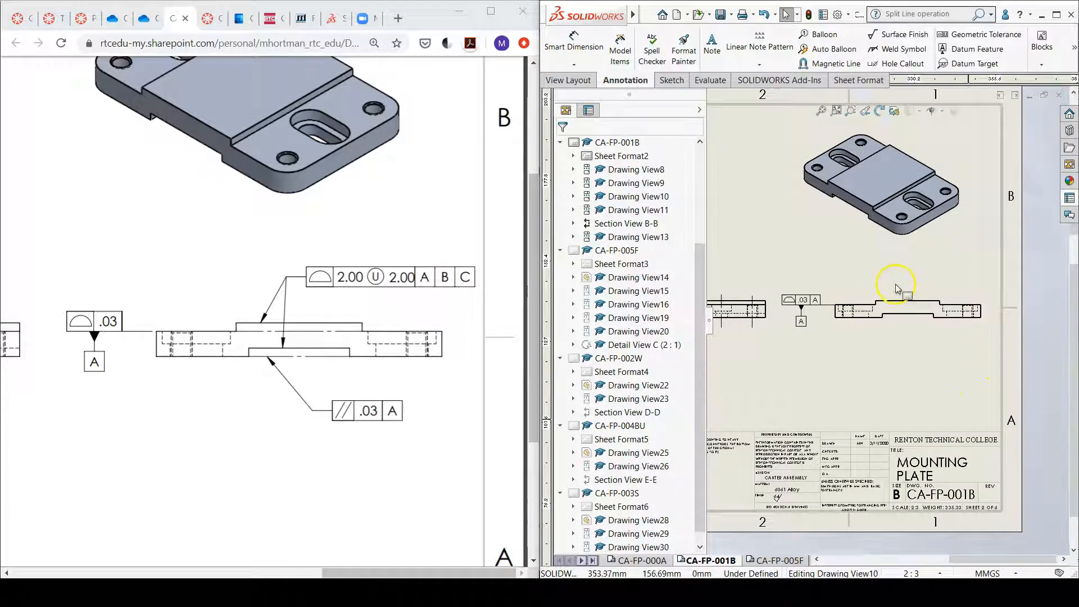
{"action": "scroll", "coordinate": [893, 289], "scroll_direction": "down", "scroll_amount": 3}
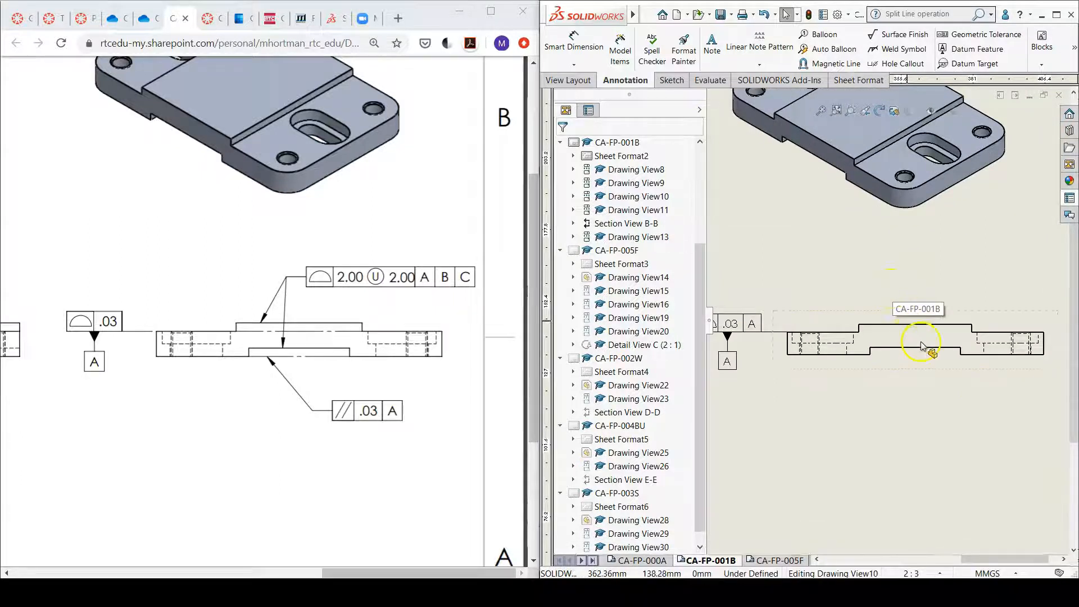
{"action": "scroll", "coordinate": [899, 332], "scroll_direction": "down", "scroll_amount": 2}
{"action": "scroll", "coordinate": [870, 333], "scroll_direction": "down", "scroll_amount": 1}
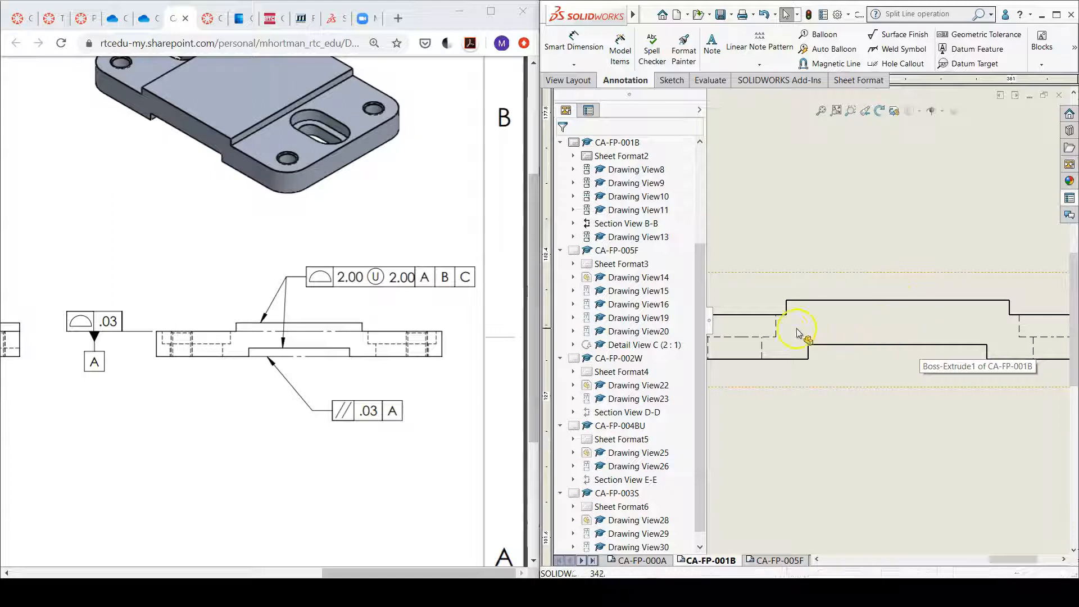
{"action": "scroll", "coordinate": [919, 399], "scroll_direction": "up", "scroll_amount": 3}
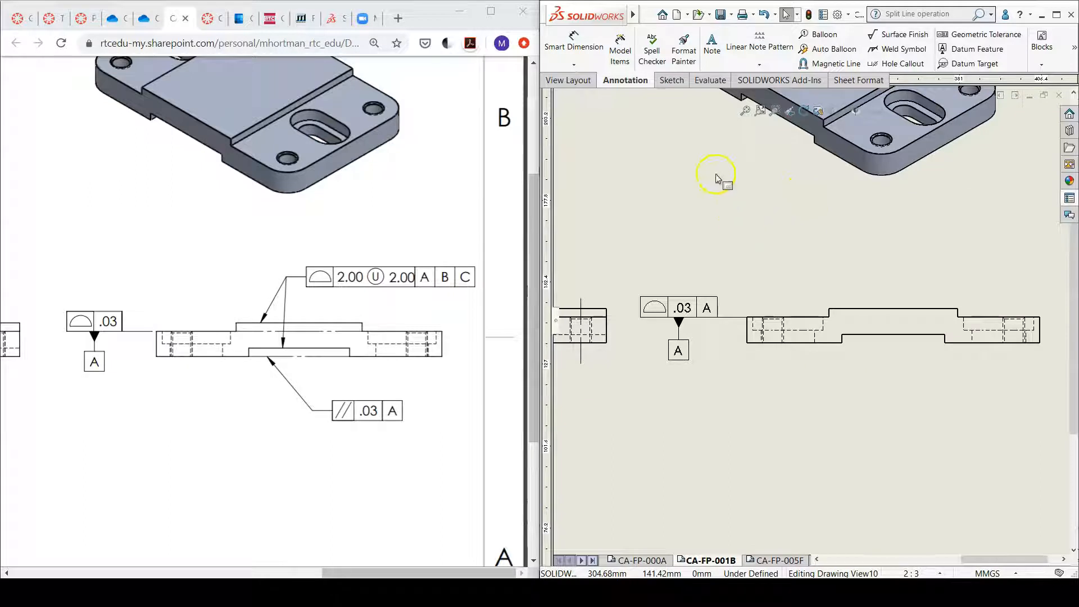
{"action": "left_click", "coordinate": [673, 81]}
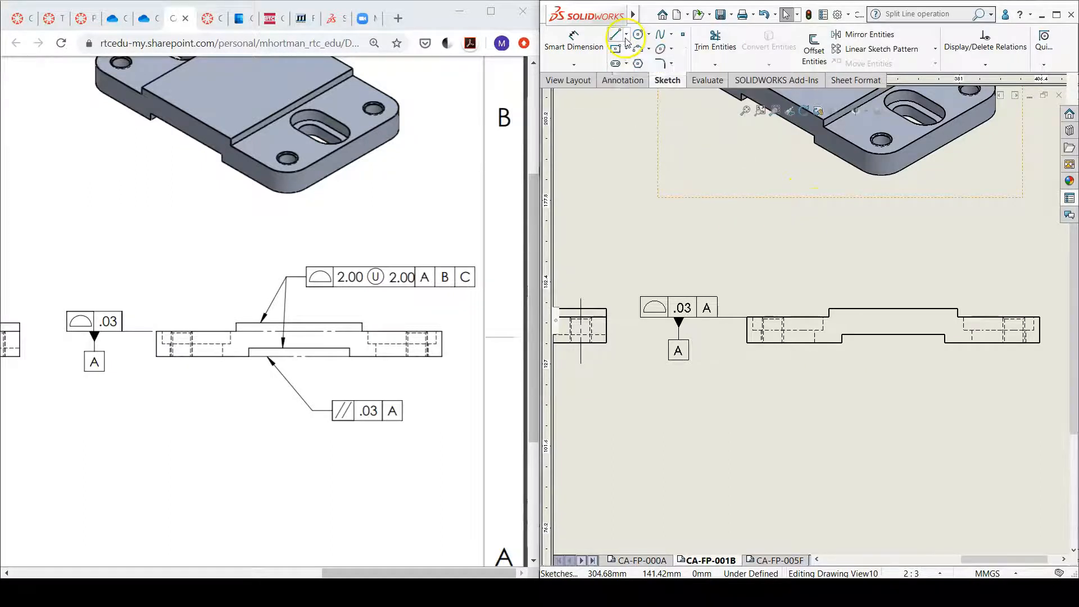
{"action": "left_click", "coordinate": [626, 35]}
{"action": "left_click", "coordinate": [642, 66]}
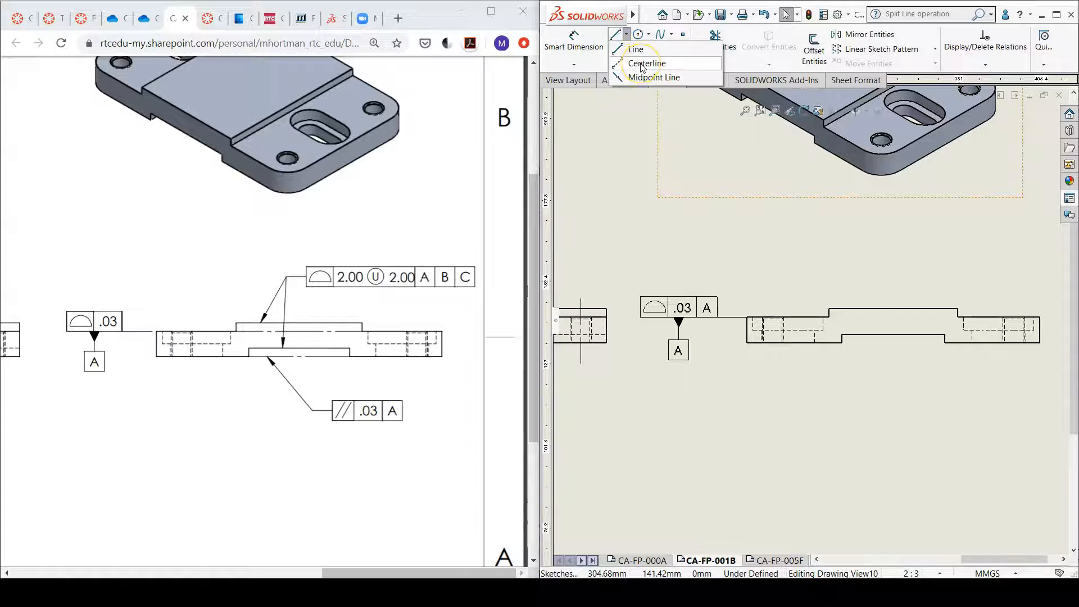
{"action": "scroll", "coordinate": [948, 346], "scroll_direction": "down", "scroll_amount": 2}
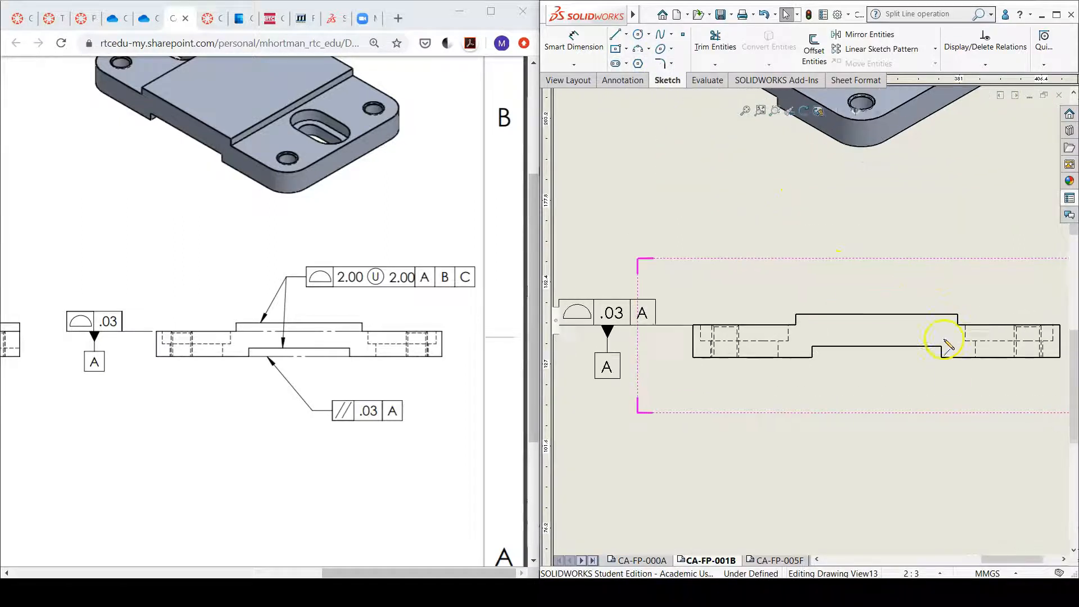
{"action": "scroll", "coordinate": [838, 378], "scroll_direction": "down", "scroll_amount": 1}
{"action": "scroll", "coordinate": [814, 354], "scroll_direction": "down", "scroll_amount": 1}
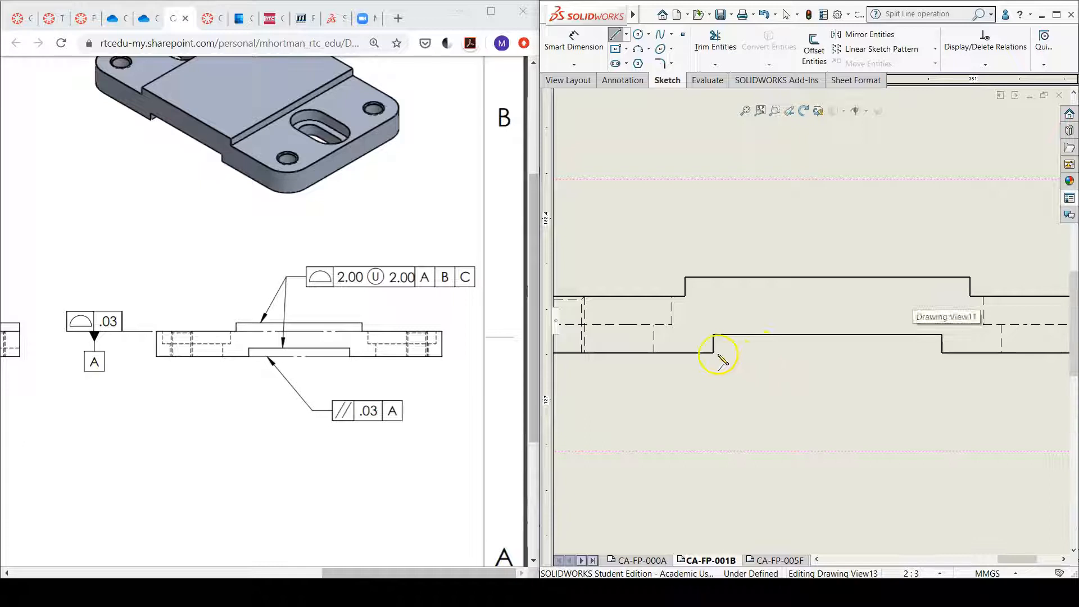
{"action": "left_click", "coordinate": [713, 352]}
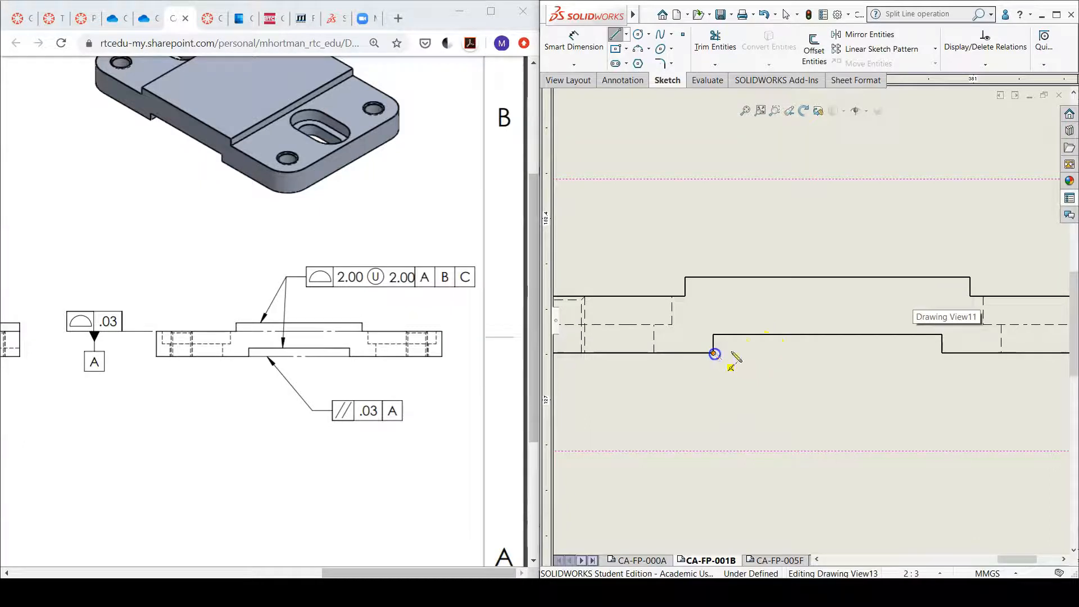
{"action": "left_click", "coordinate": [942, 352]}
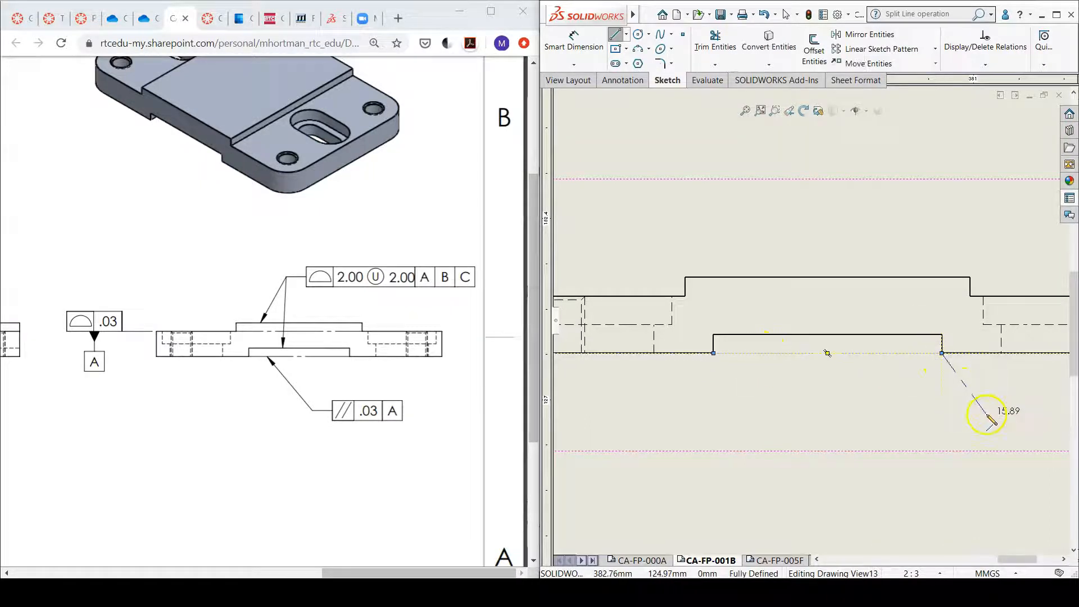
{"action": "double_click", "coordinate": [987, 415]}
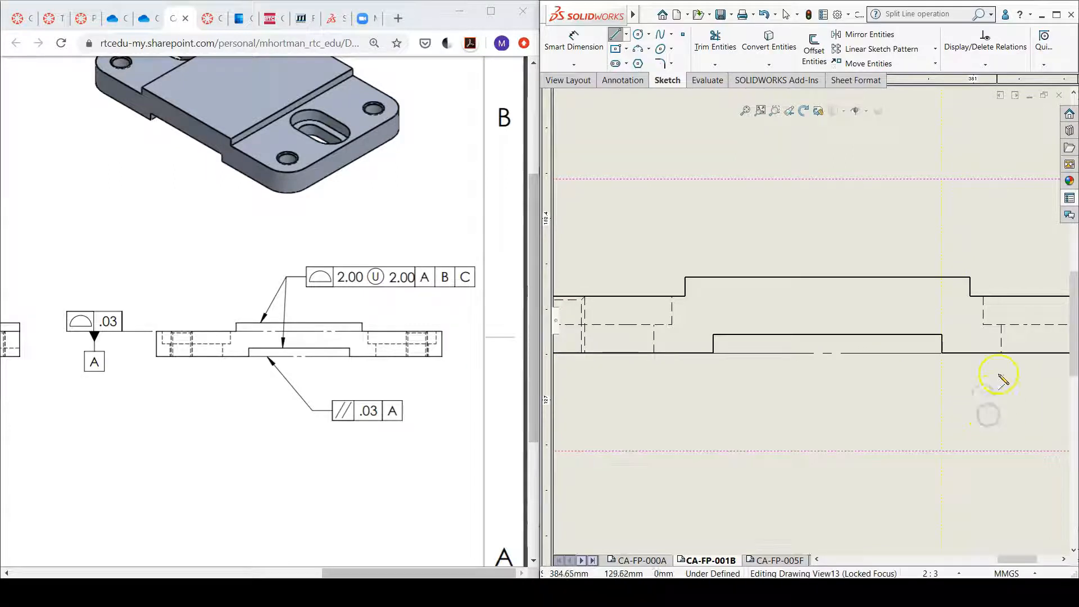
- Draw a second centerline between the two base corners of the raised step in the stepped side view
{"action": "left_click", "coordinate": [971, 296]}
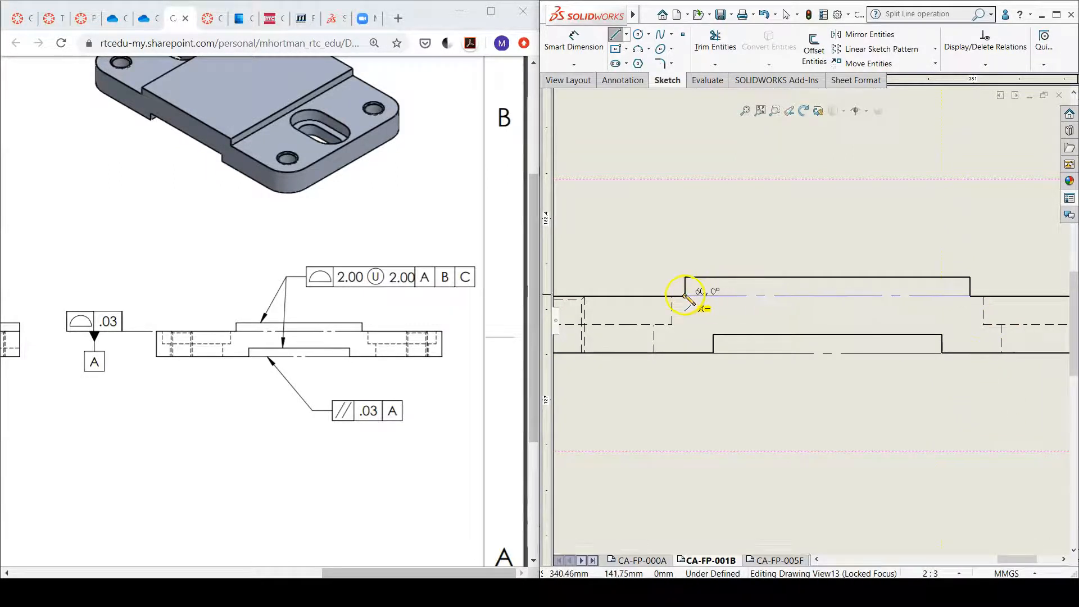
{"action": "double_click", "coordinate": [697, 321]}
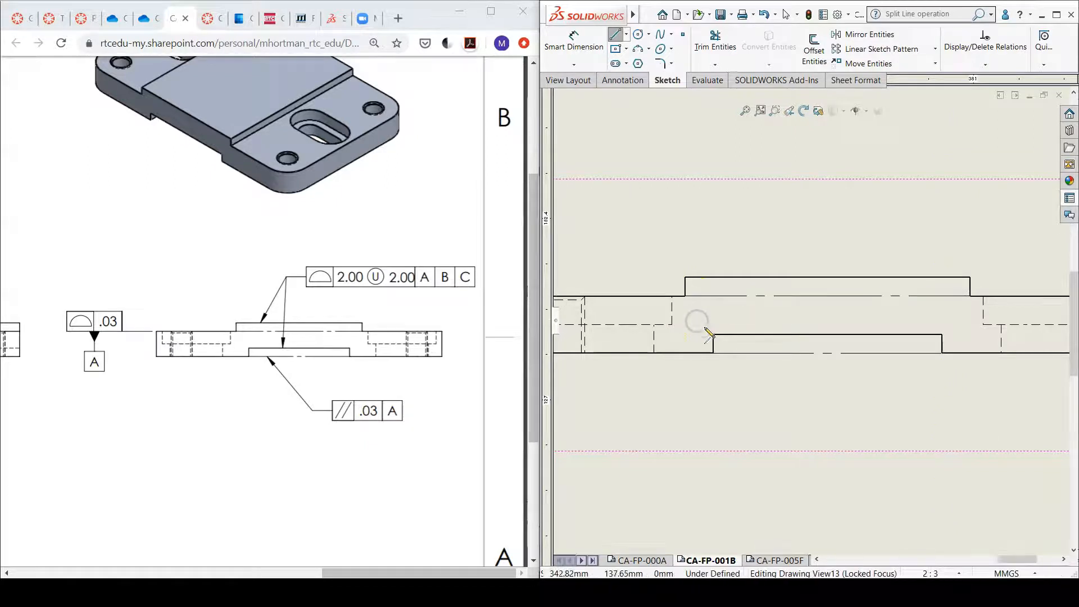
{"action": "double_click", "coordinate": [766, 393]}
{"action": "key", "text": "Escape"}
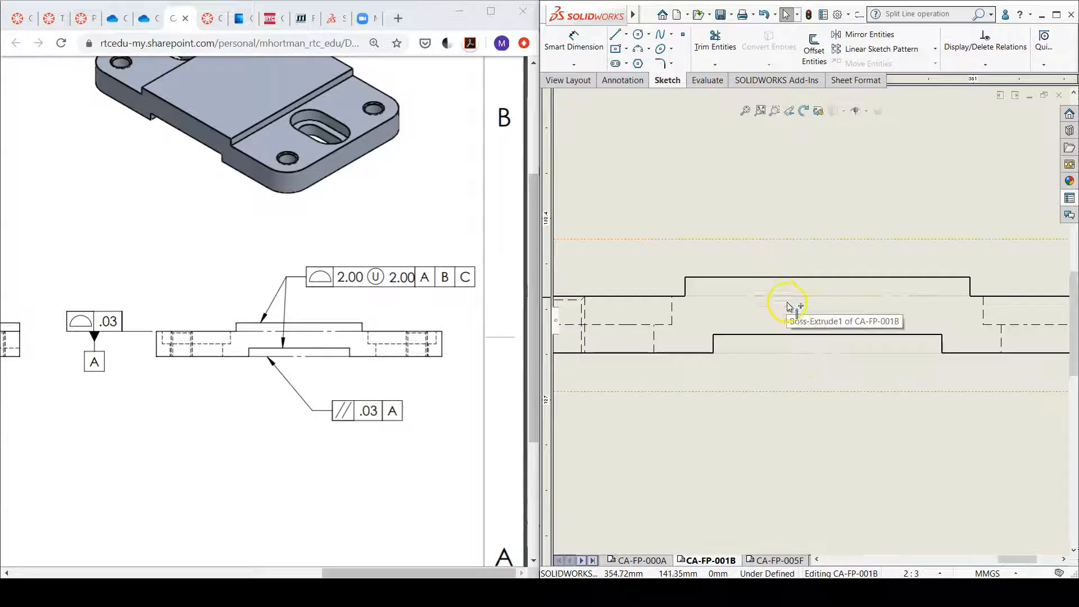
- Assign both new centerlines in the stepped side view to the FORMAT layer
{"action": "left_click", "coordinate": [802, 353]}
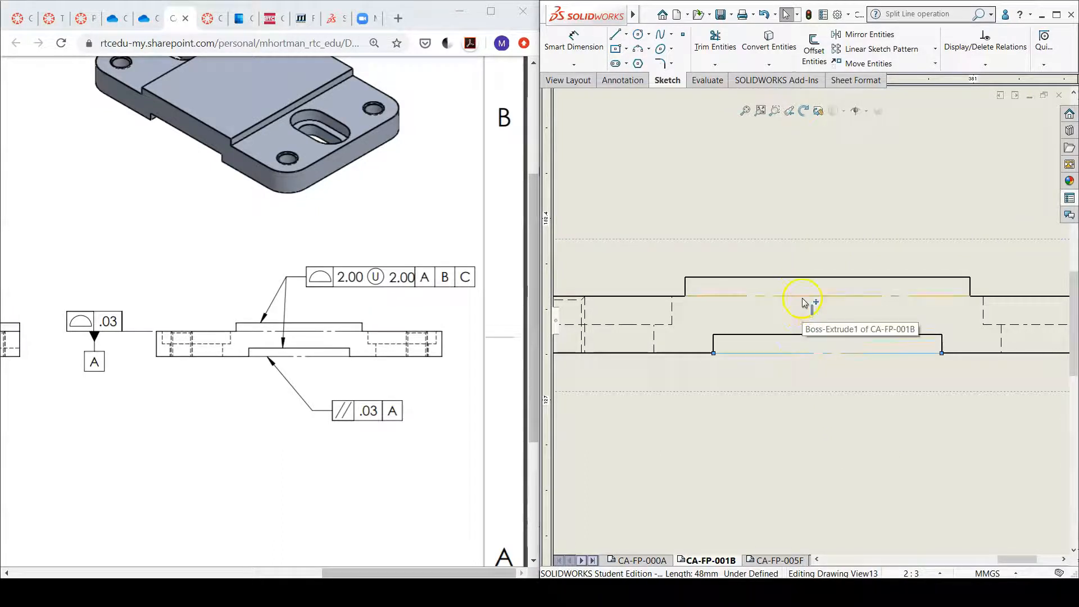
{"action": "left_click", "coordinate": [802, 298], "text": "ctrl"}
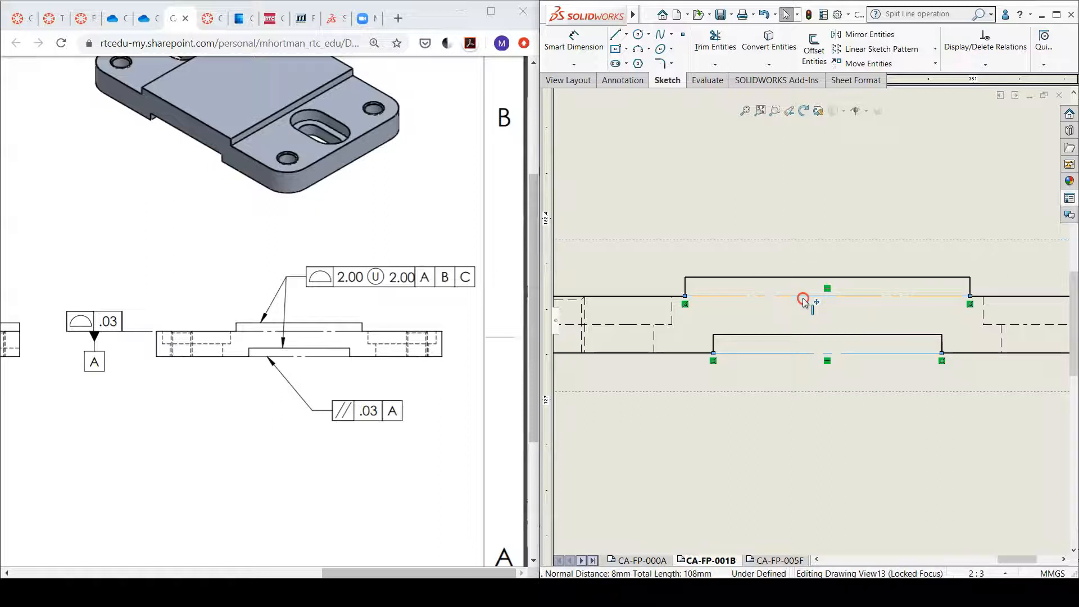
{"action": "right_click", "coordinate": [803, 299]}
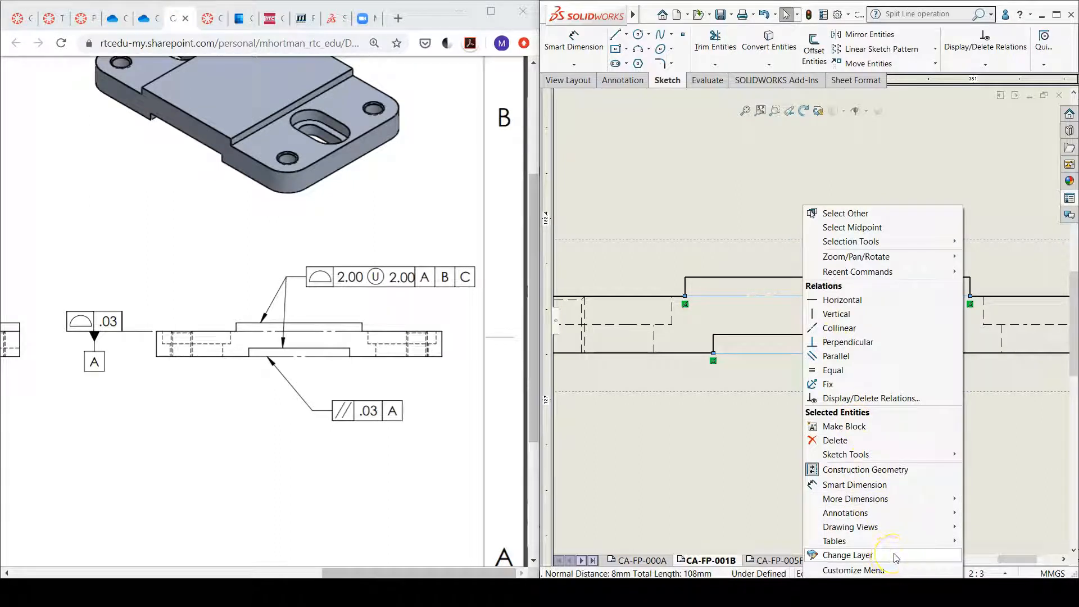
{"action": "left_click", "coordinate": [847, 555]}
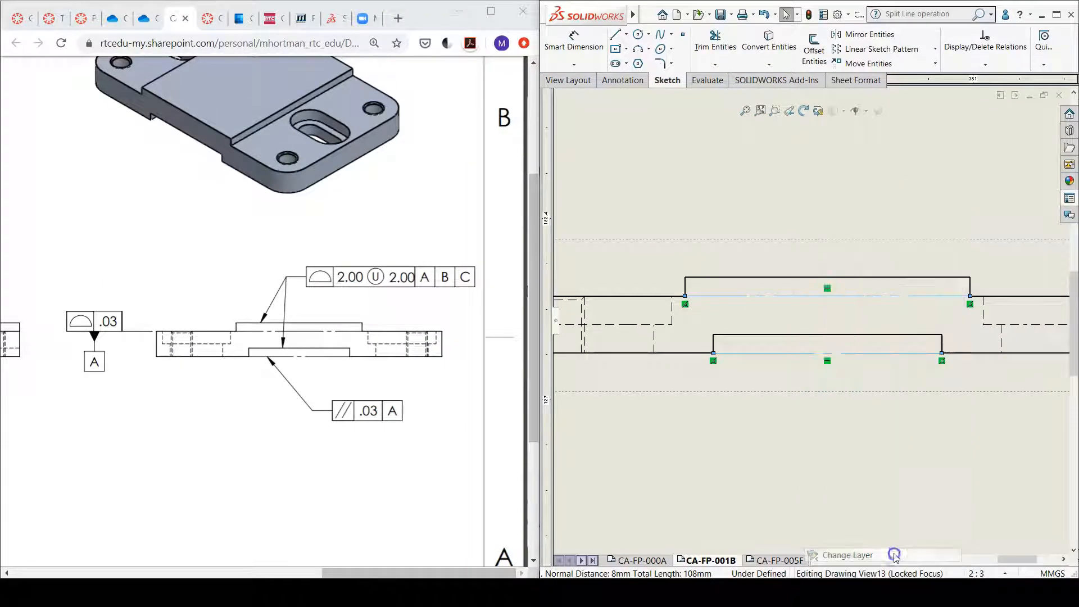
{"action": "left_click", "coordinate": [984, 520]}
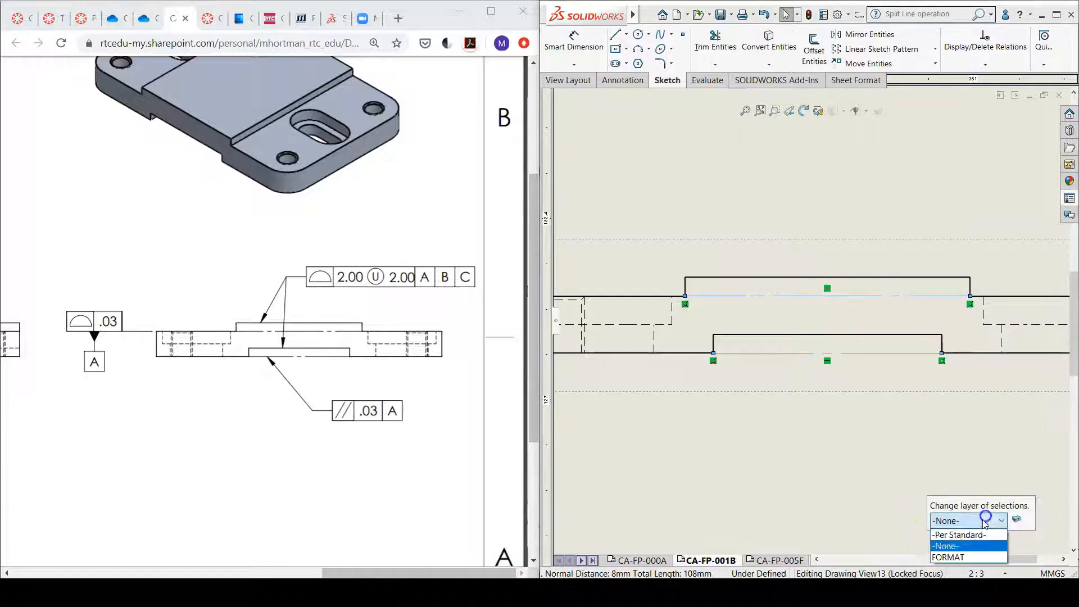
{"action": "left_click", "coordinate": [972, 558]}
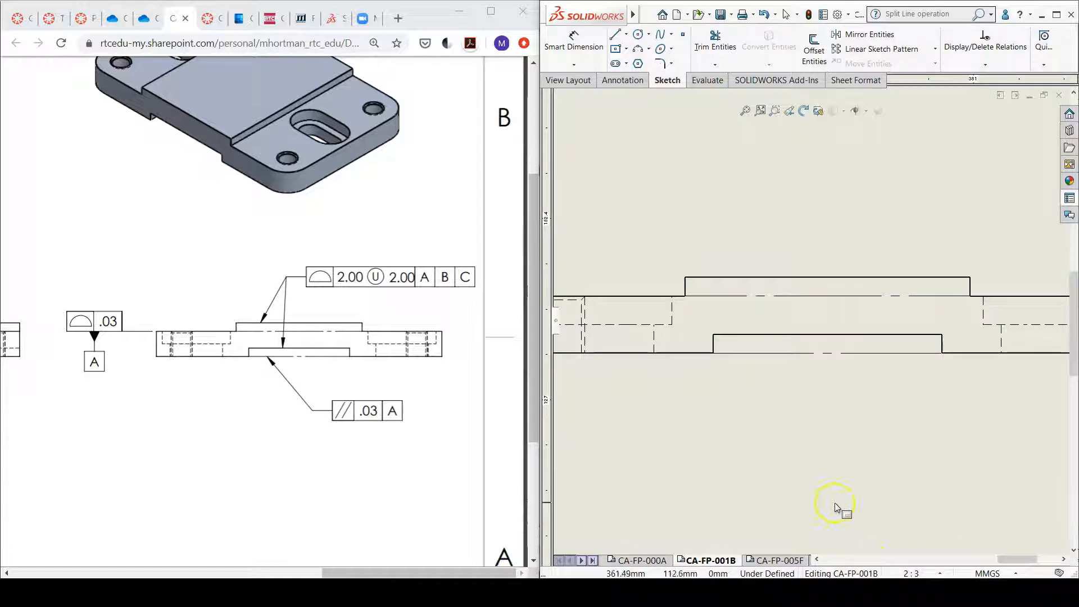
- Start a geometric tolerance frame with the parallelism symbol, tolerance .03 and primary datum A
{"action": "scroll", "coordinate": [841, 437], "scroll_direction": "up", "scroll_amount": 5}
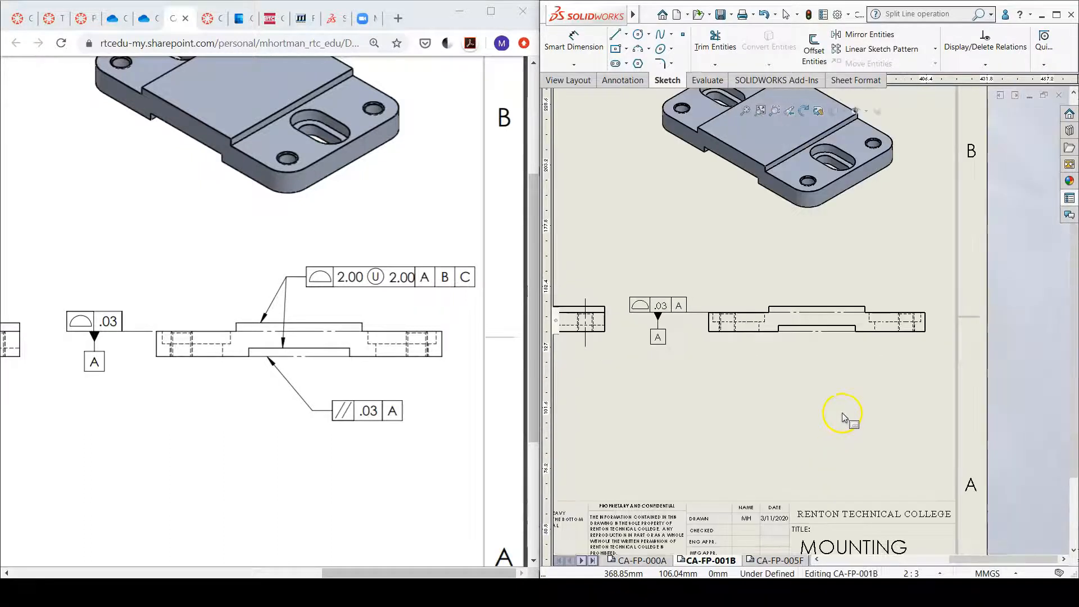
{"action": "scroll", "coordinate": [821, 387], "scroll_direction": "up", "scroll_amount": 2}
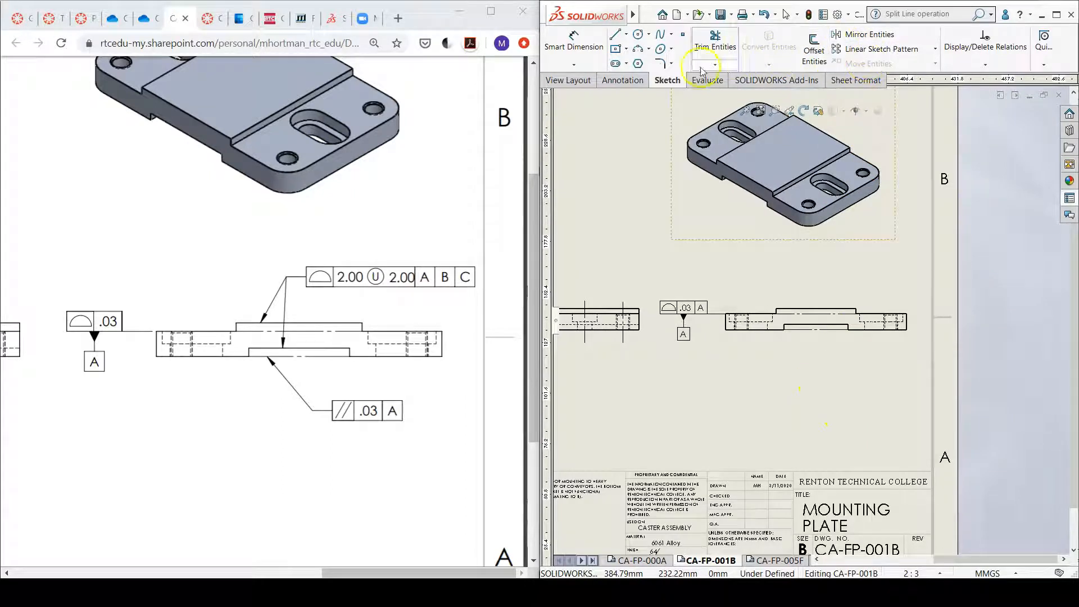
{"action": "left_click", "coordinate": [622, 80]}
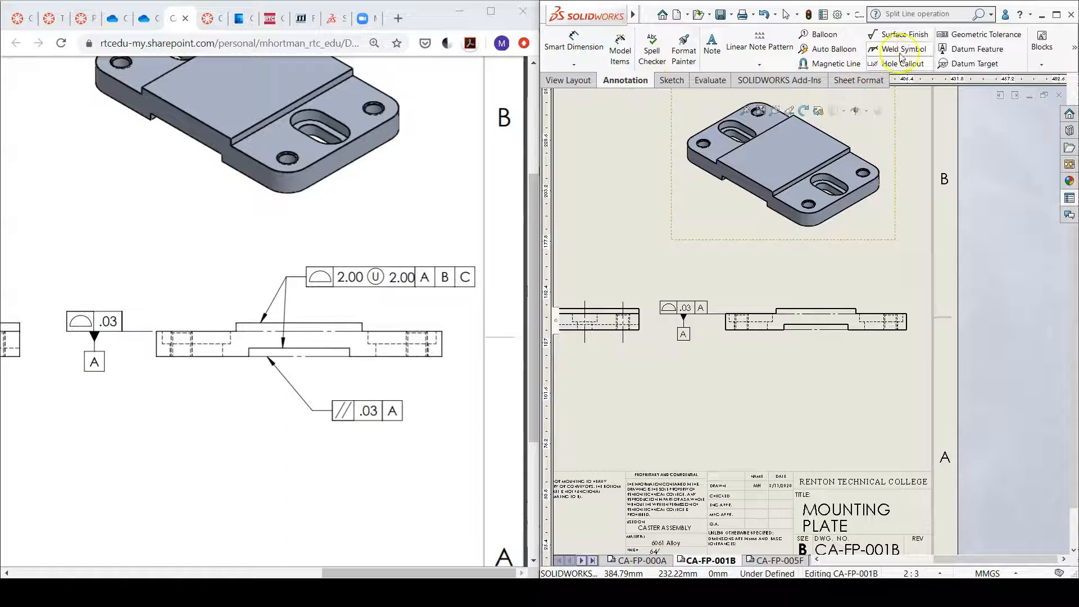
{"action": "left_click", "coordinate": [970, 39]}
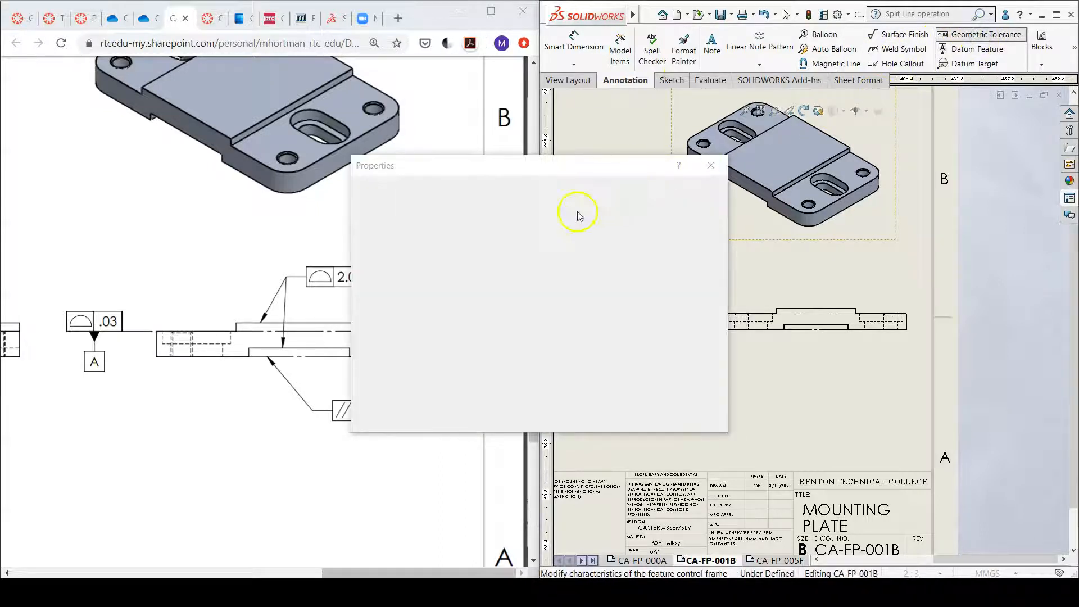
{"action": "left_click", "coordinate": [416, 258]}
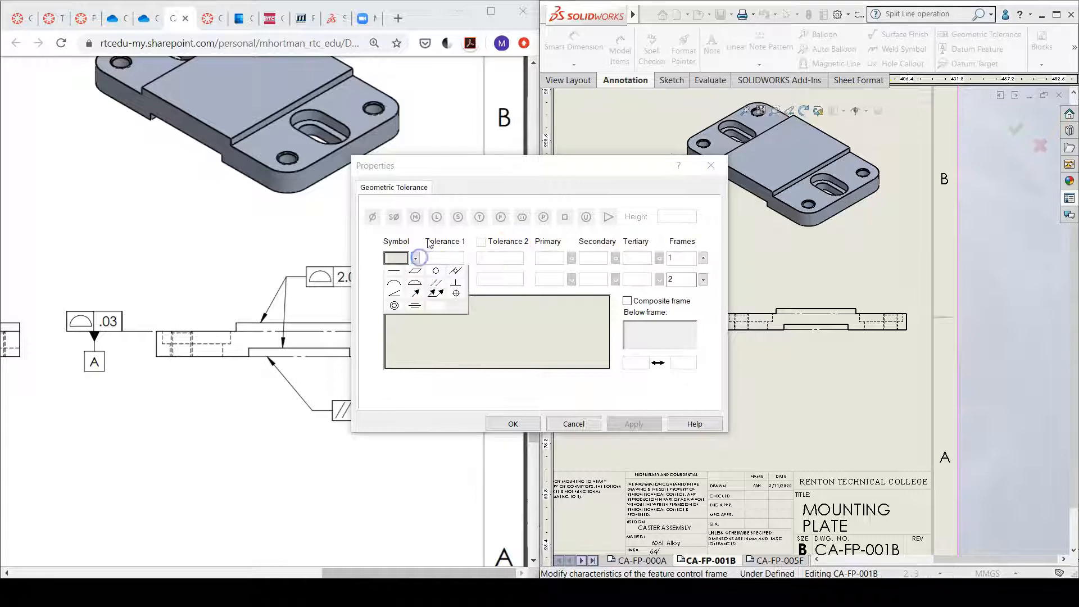
{"action": "left_click_drag", "start_coordinate": [462, 177], "coordinate": [560, 154]}
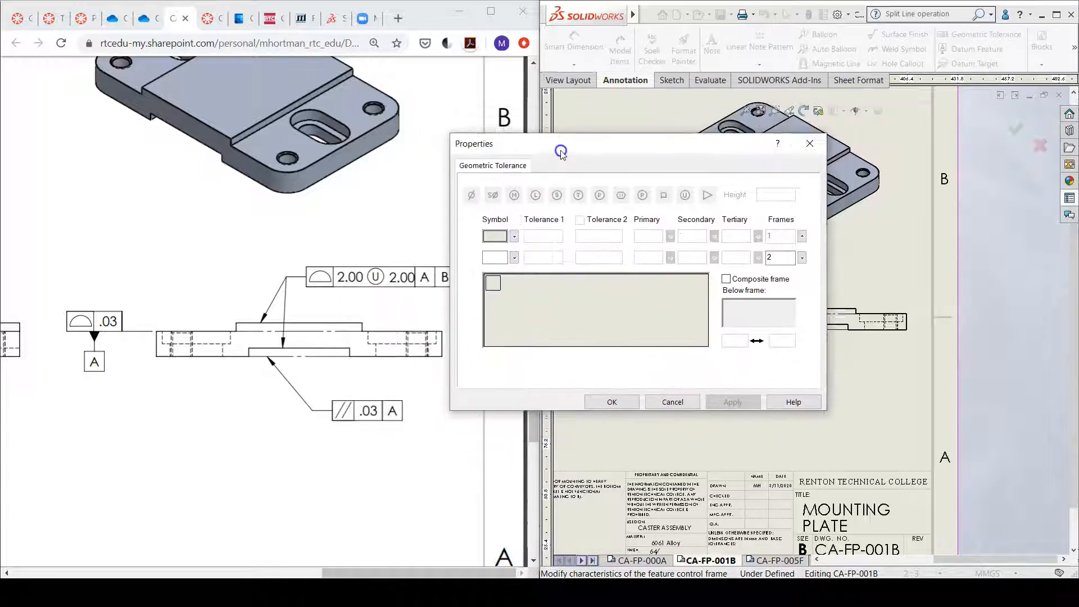
{"action": "left_click", "coordinate": [514, 239]}
{"action": "left_click", "coordinate": [533, 258]}
{"action": "left_click", "coordinate": [542, 235]}
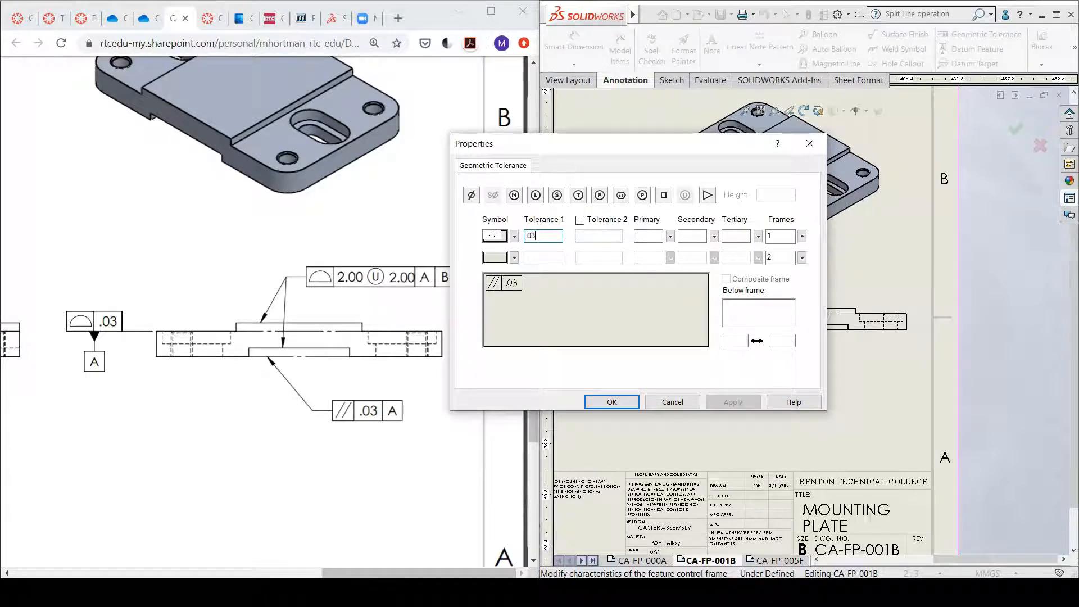
{"action": "left_click", "coordinate": [657, 236]}
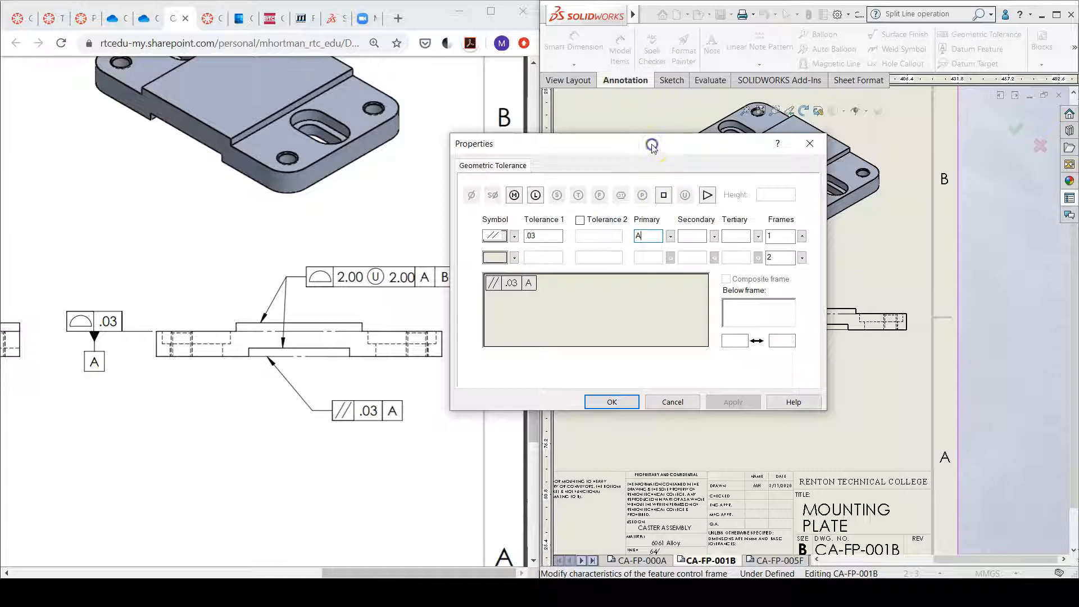
- Place the parallelism frame below the stepped side view, with its leader on the centerline across the underside recess
{"action": "left_click_drag", "start_coordinate": [652, 145], "coordinate": [534, 109]}
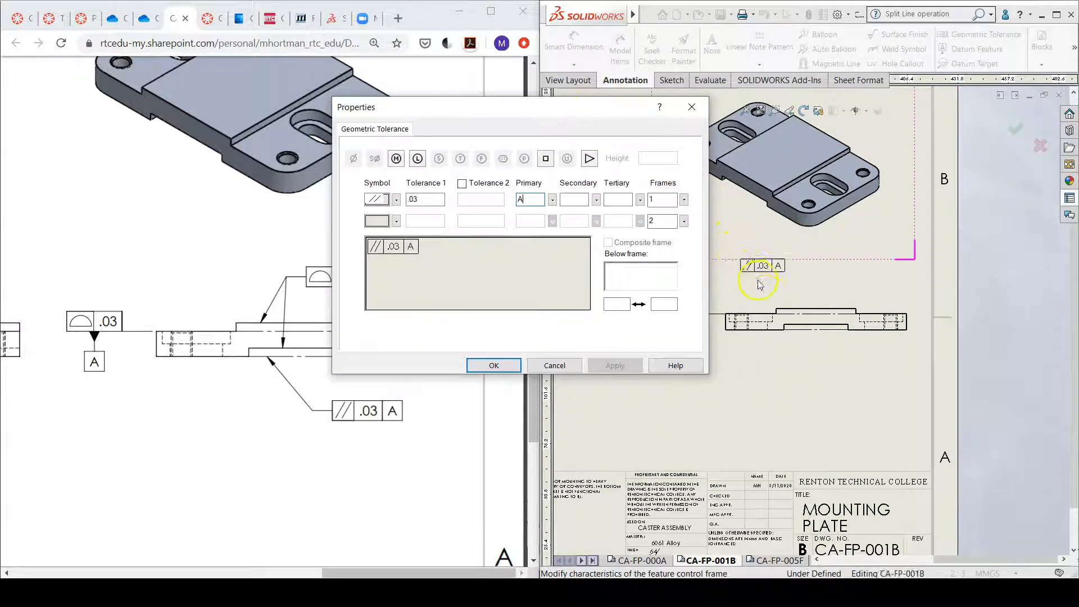
{"action": "left_click", "coordinate": [804, 333]}
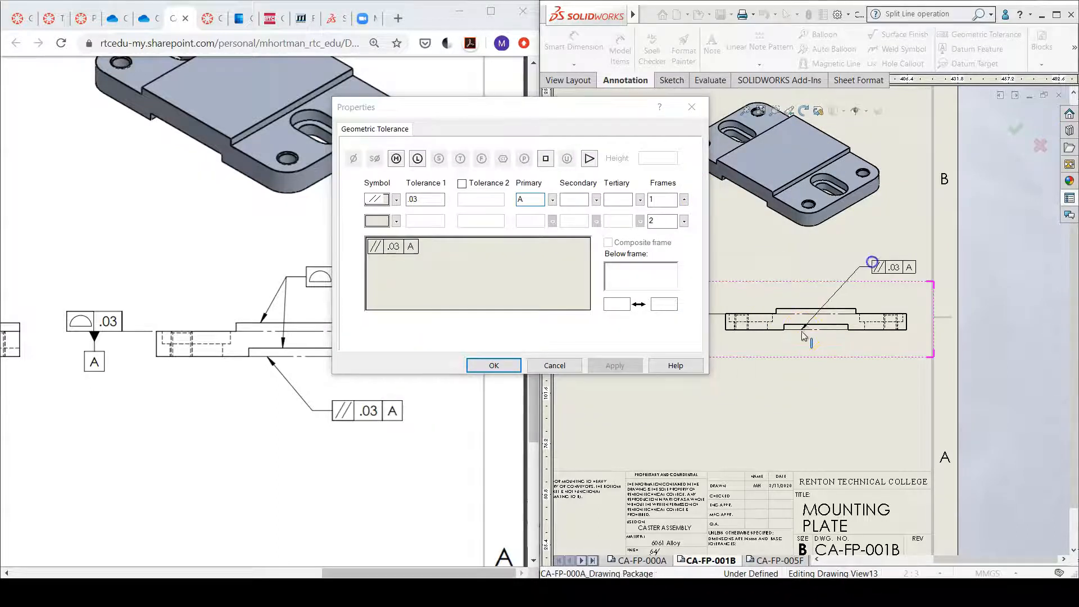
{"action": "left_click", "coordinate": [845, 360]}
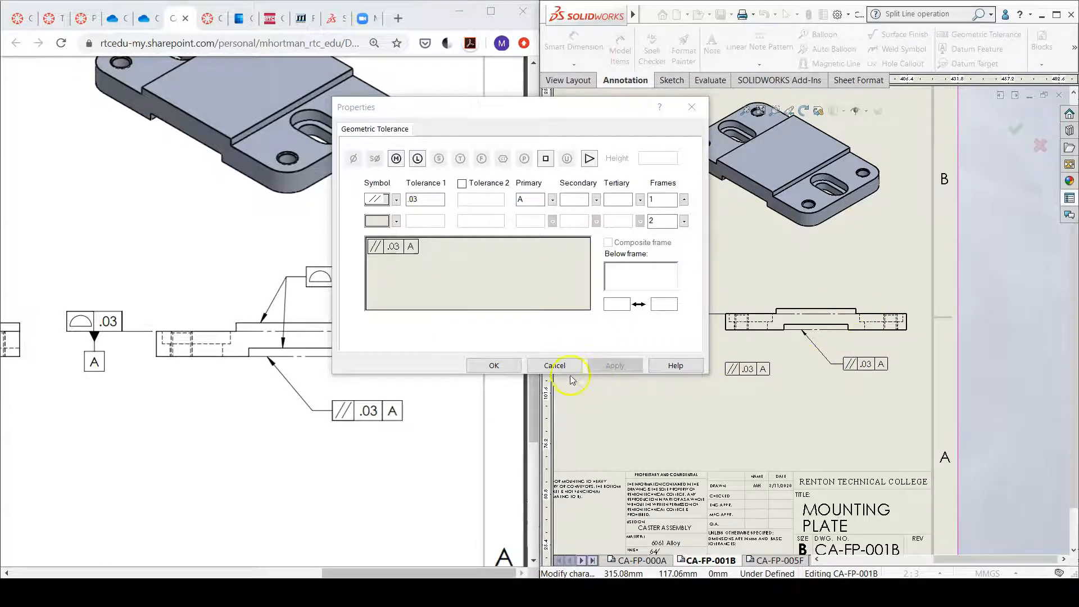
{"action": "left_click", "coordinate": [494, 365]}
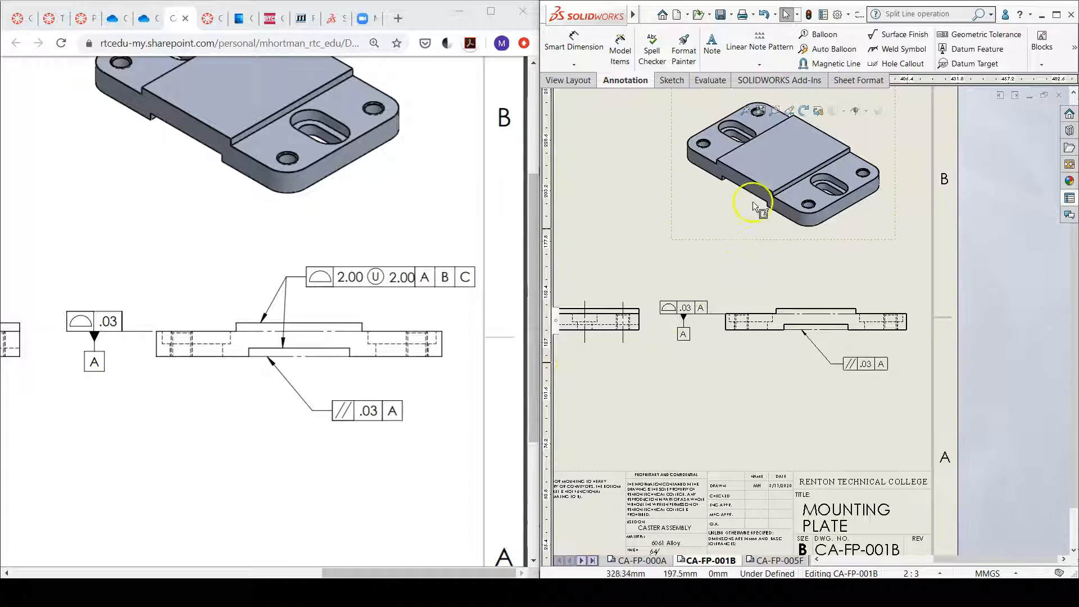
- Start a profile of a surface tolerance frame with tolerance 2.00 and an unequally disposed profile modifier of 2.00
{"action": "left_click", "coordinate": [972, 36]}
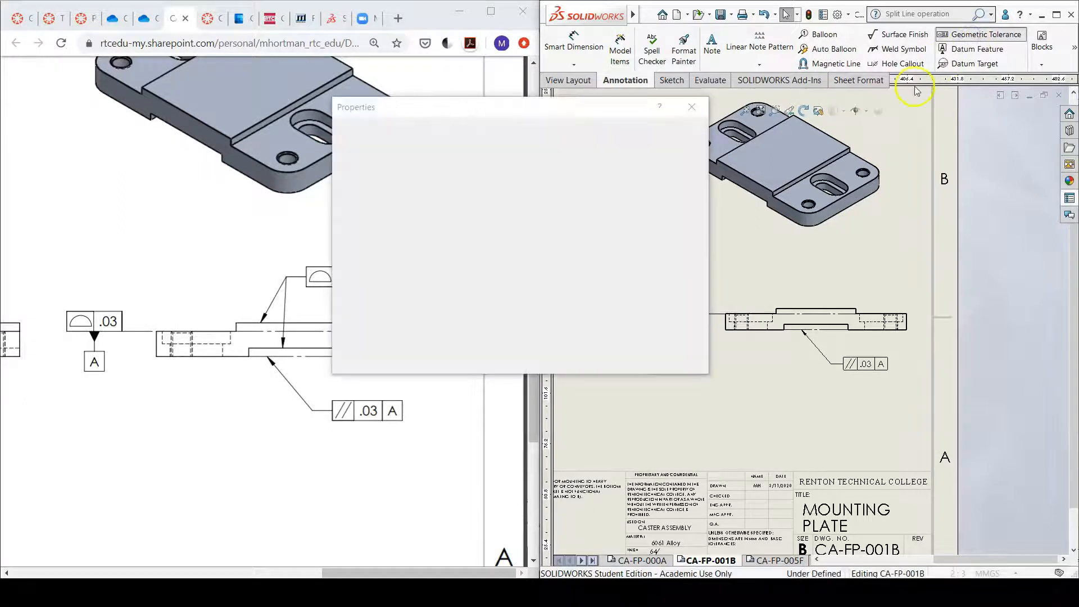
{"action": "left_click_drag", "start_coordinate": [544, 105], "coordinate": [722, 108]}
{"action": "left_click", "coordinate": [576, 202]}
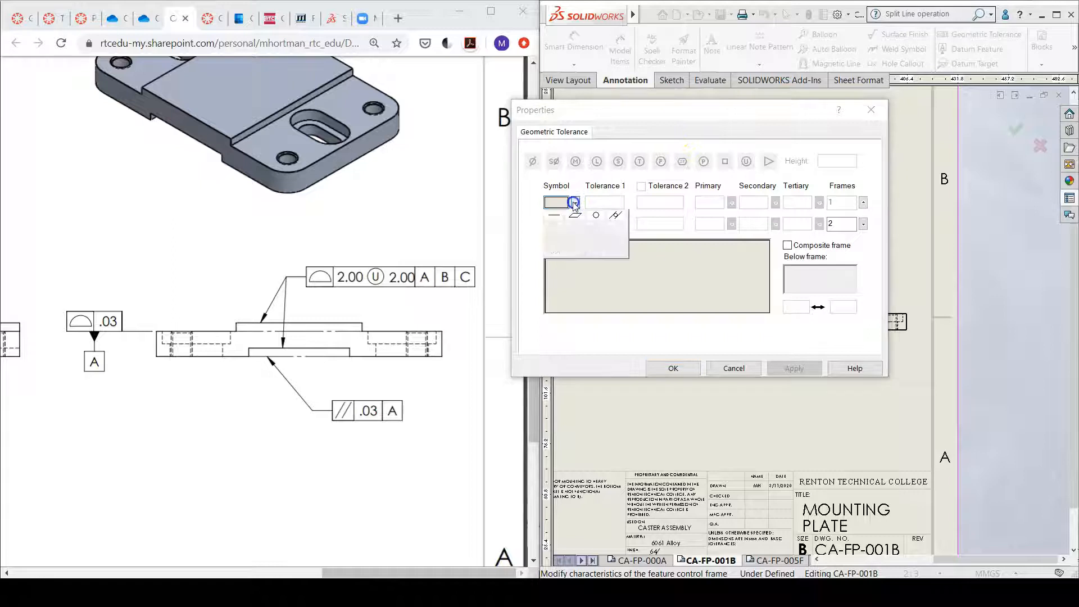
{"action": "left_click", "coordinate": [574, 225]}
{"action": "left_click", "coordinate": [607, 200]}
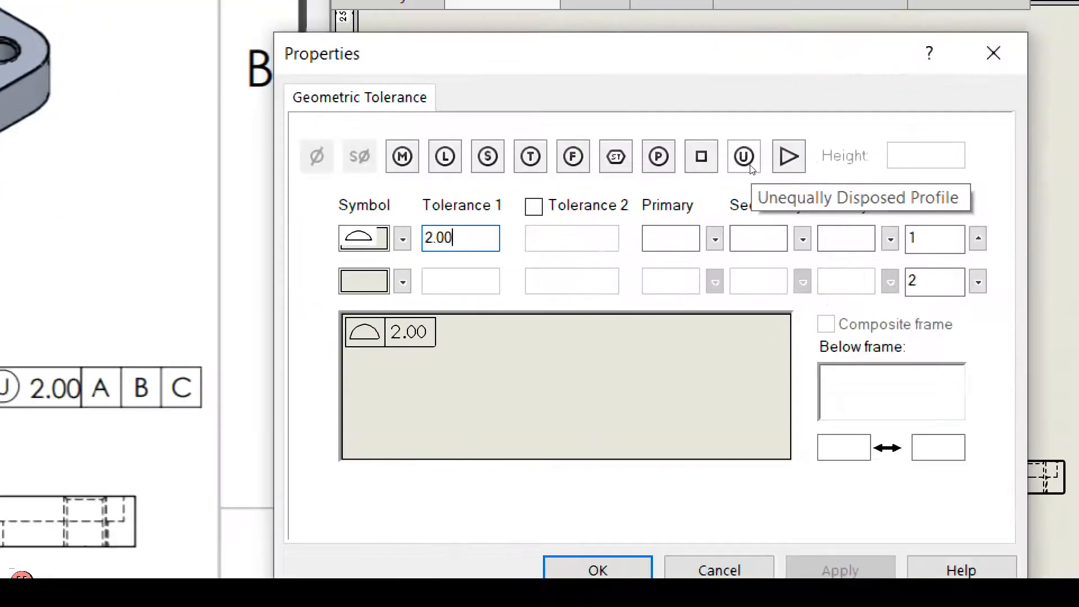
{"action": "left_click", "coordinate": [747, 164]}
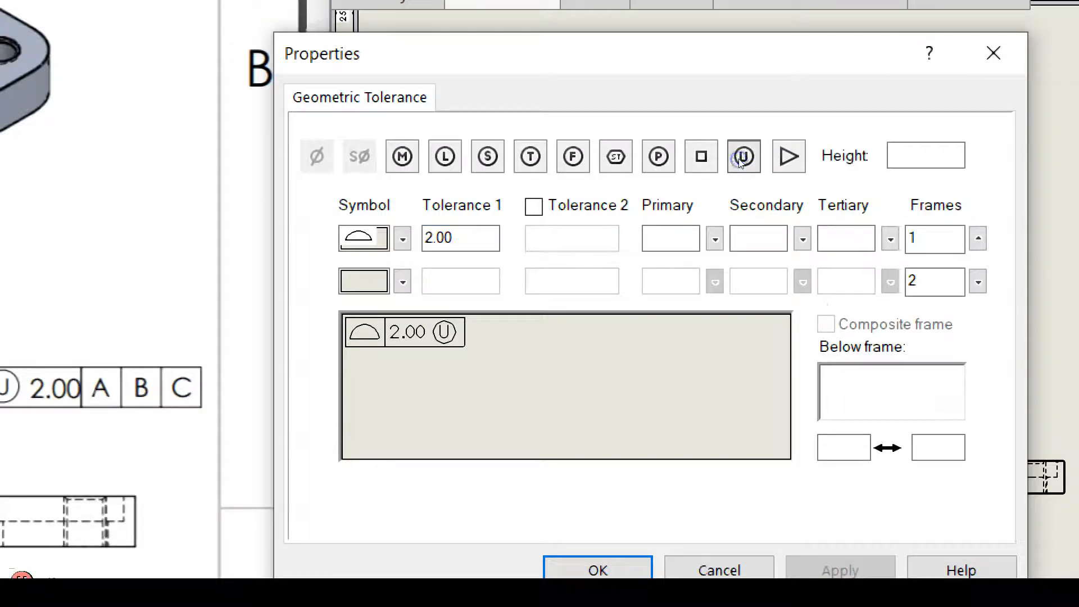
{"action": "left_click", "coordinate": [832, 156]}
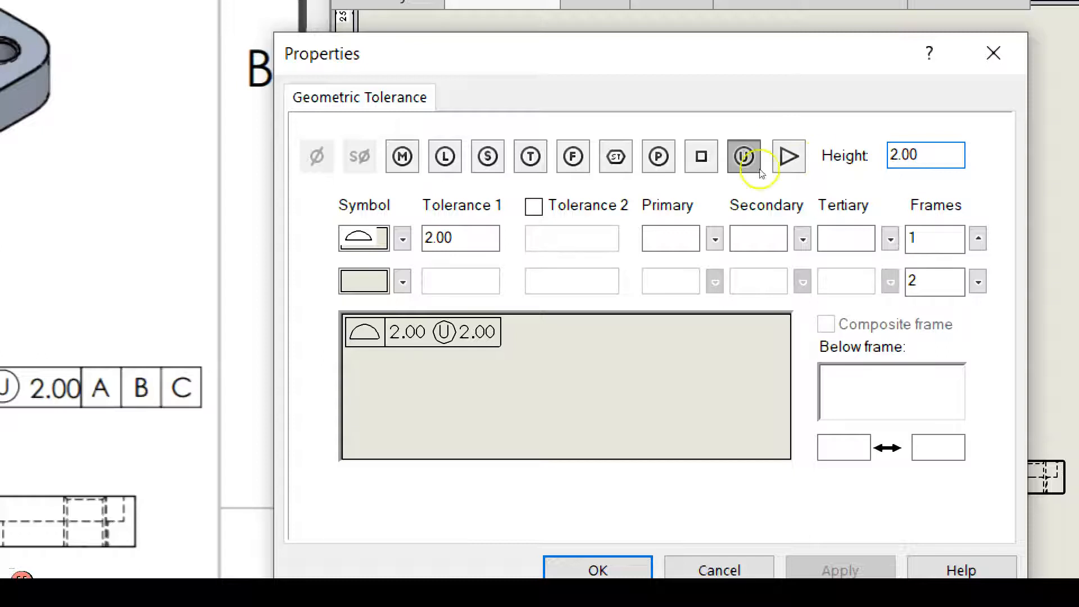
- Set the profile frame's primary, secondary and tertiary datums to A, B and C
{"action": "left_click", "coordinate": [690, 237]}
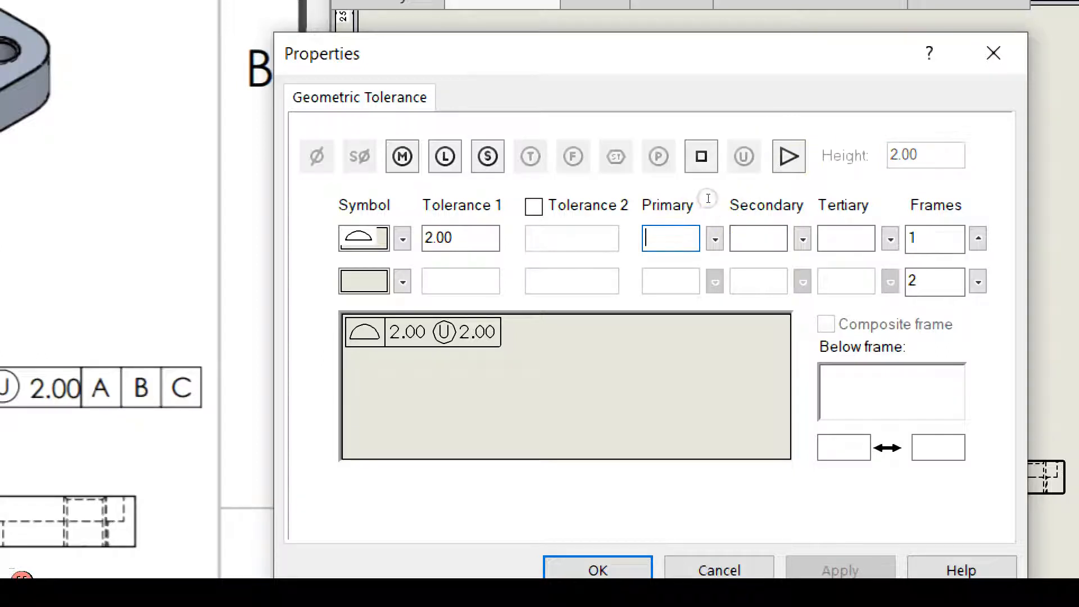
{"action": "left_click", "coordinate": [757, 202]}
{"action": "type", "text": "B"}
{"action": "left_click", "coordinate": [799, 204]}
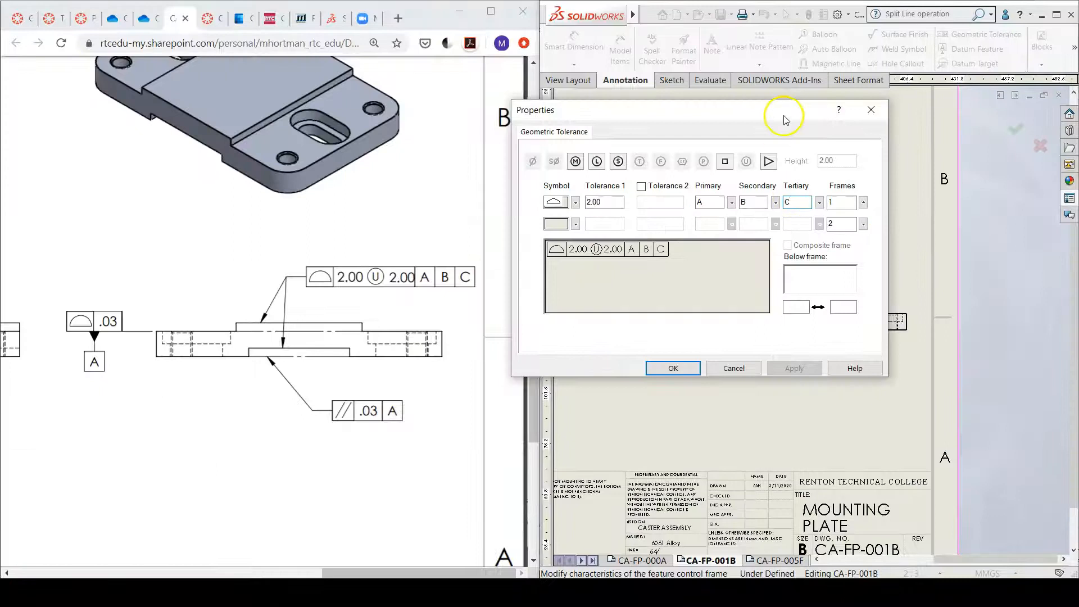
- Place the 2.00 profile frame above the stepped side view, with its leader on the top edge of the raised step
{"action": "left_click_drag", "start_coordinate": [785, 120], "coordinate": [540, 142]}
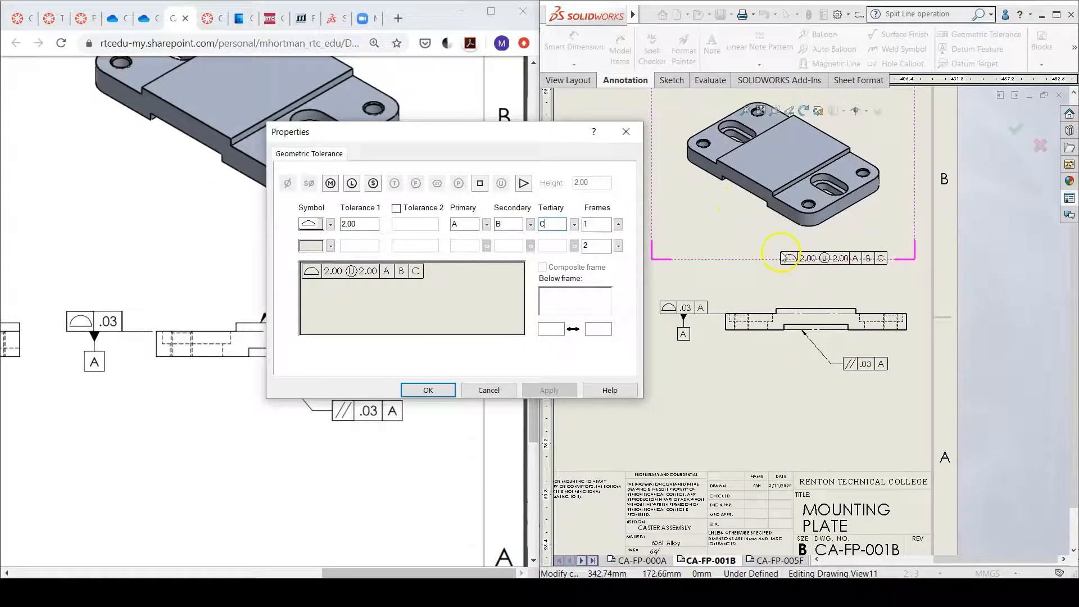
{"action": "scroll", "coordinate": [775, 264], "scroll_direction": "down", "scroll_amount": 3}
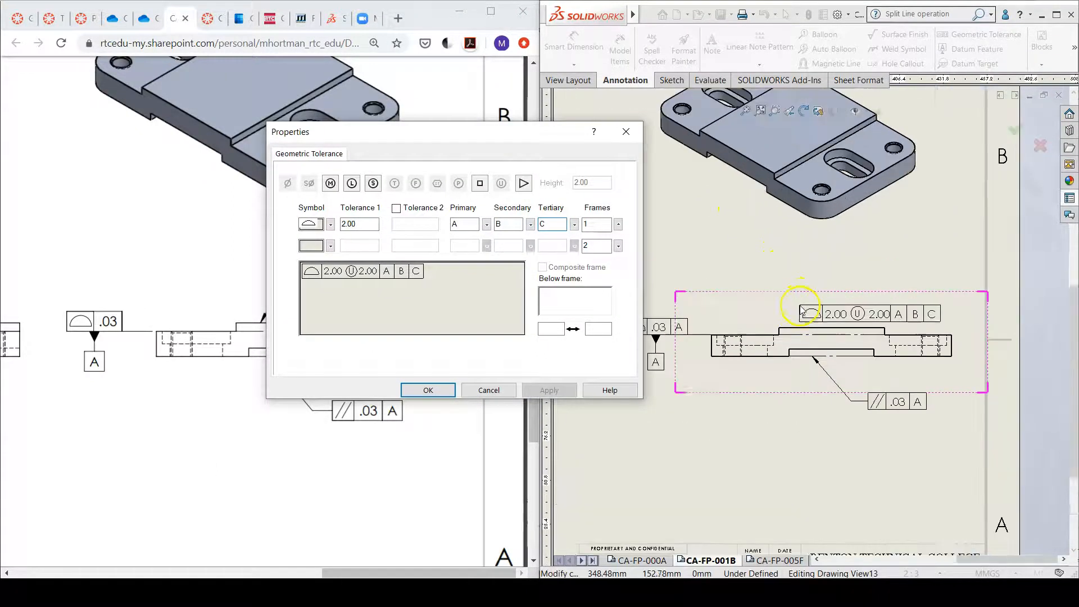
{"action": "scroll", "coordinate": [801, 310], "scroll_direction": "down", "scroll_amount": 1}
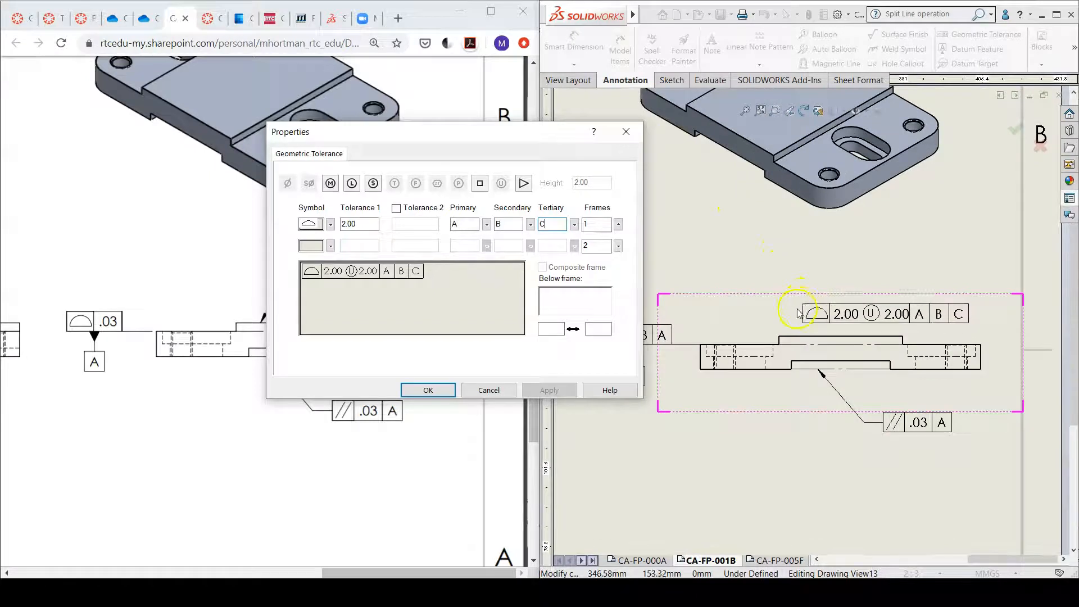
{"action": "left_click", "coordinate": [798, 336]}
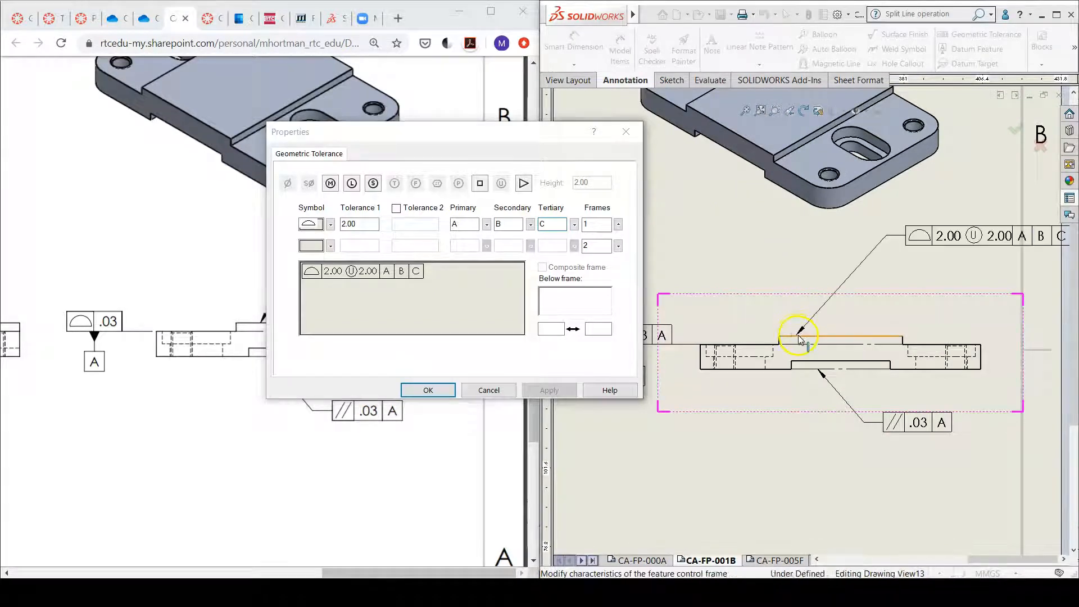
{"action": "left_click", "coordinate": [847, 269]}
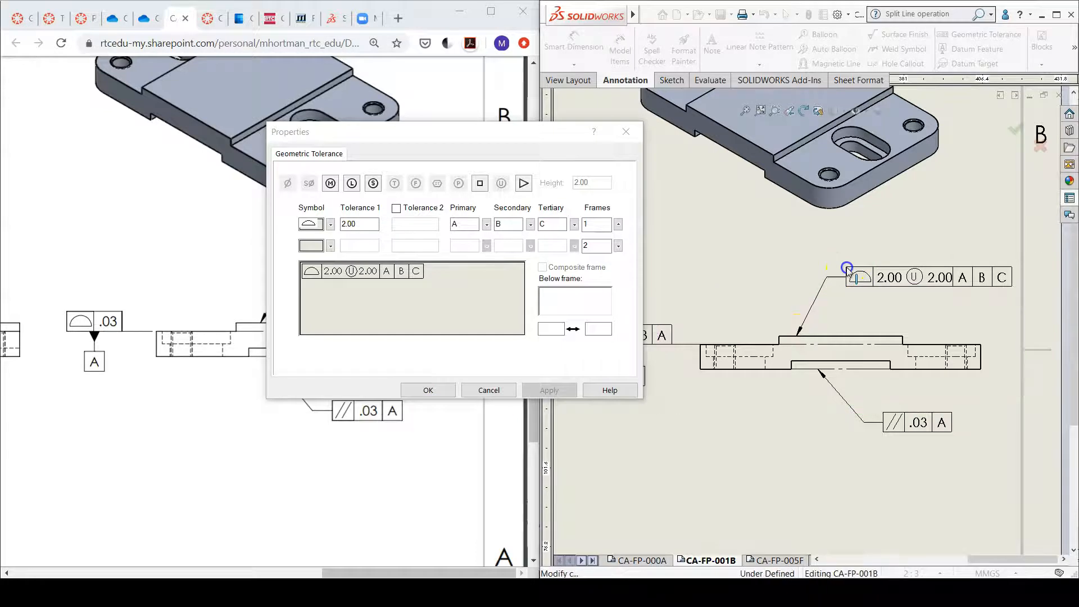
{"action": "left_click", "coordinate": [428, 390]}
- Add a second leader from the 2.00 profile frame to the upper edge of the underside recess
{"action": "scroll", "coordinate": [840, 333], "scroll_direction": "down", "scroll_amount": 2}
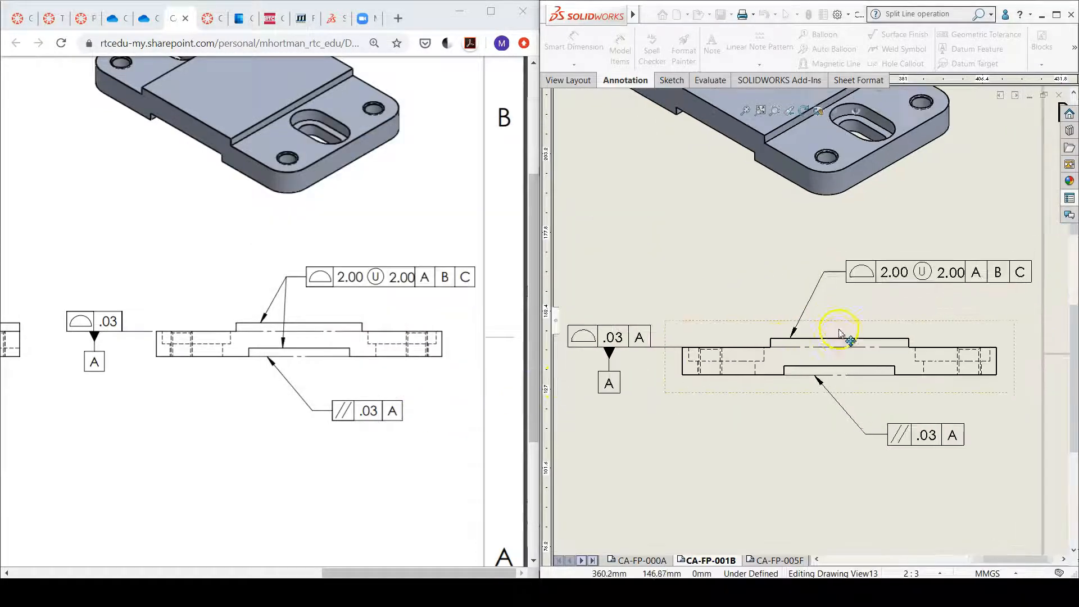
{"action": "scroll", "coordinate": [837, 332], "scroll_direction": "down", "scroll_amount": 3}
{"action": "left_click", "coordinate": [783, 287]}
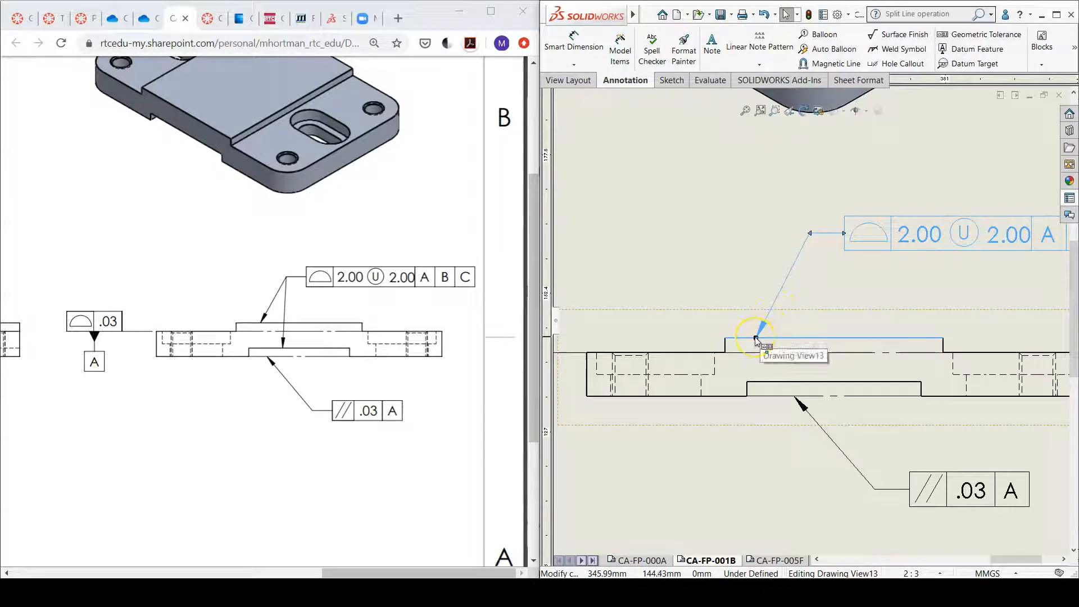
{"action": "left_click_drag", "start_coordinate": [756, 340], "coordinate": [818, 379], "text": "ctrl"}
{"action": "left_click", "coordinate": [765, 453]}
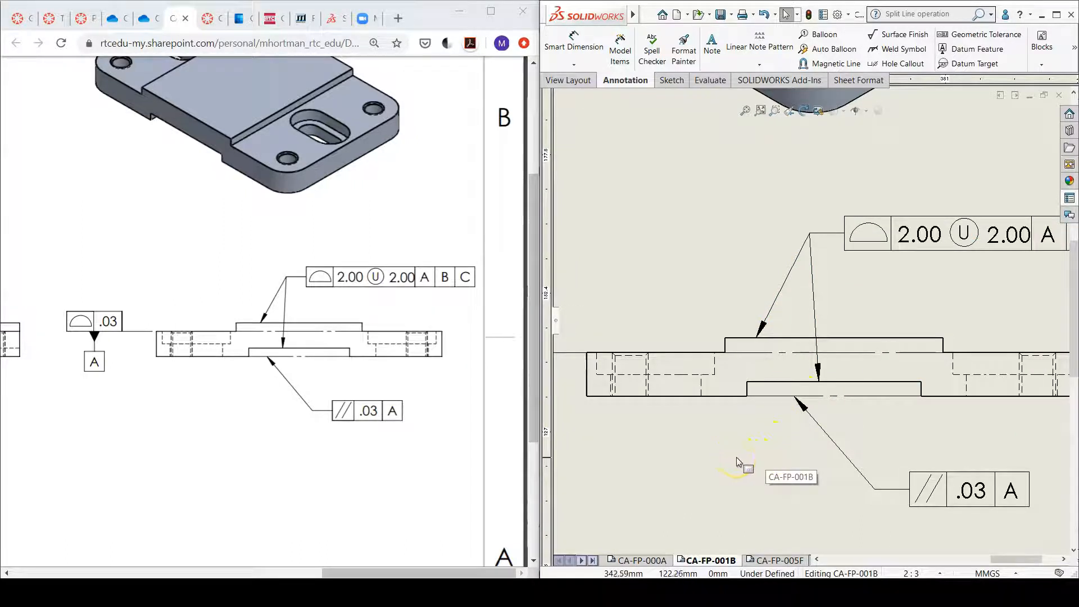
{"action": "left_click_drag", "start_coordinate": [772, 333], "coordinate": [764, 324]}
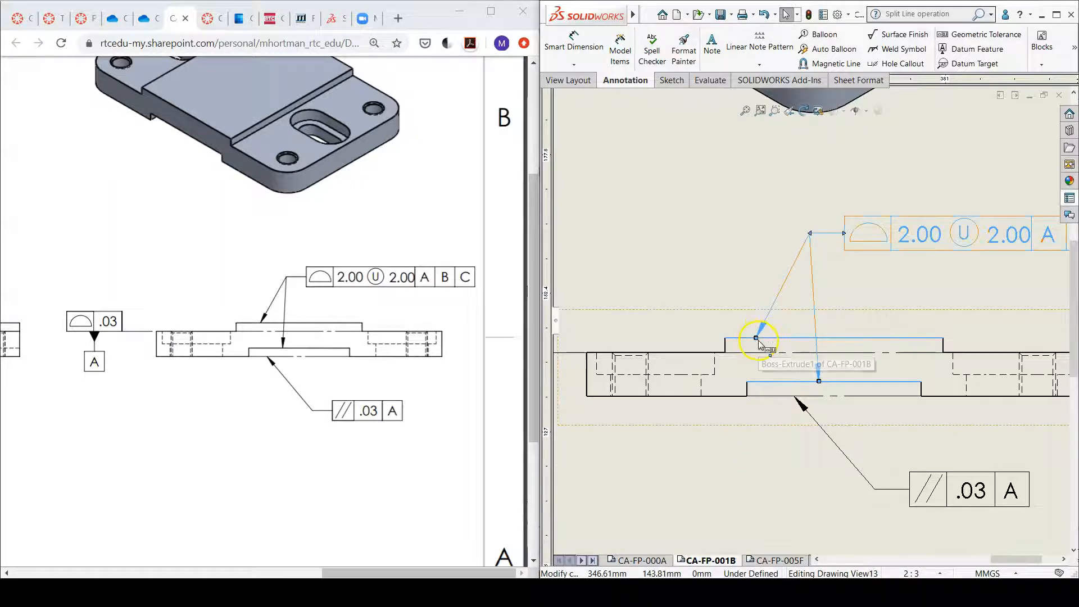
{"action": "left_click", "coordinate": [797, 440]}
{"action": "key", "text": "f"}
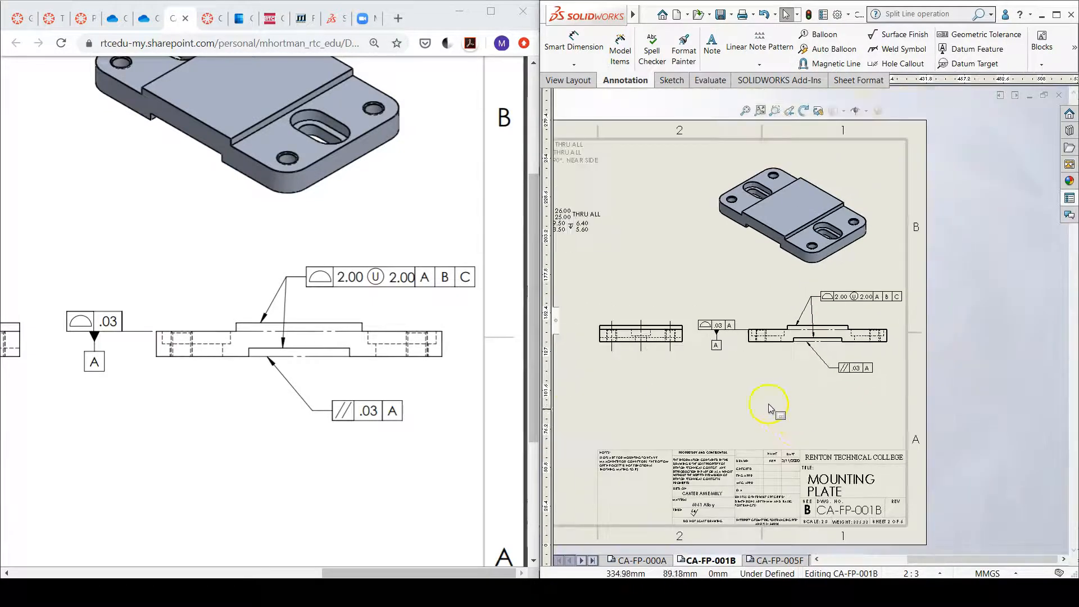
- Start a perpendicularity tolerance frame with tolerance .03, the least material condition modifier and primary datum A
{"action": "scroll", "coordinate": [258, 391], "scroll_direction": "down", "scroll_amount": 5, "text": "ctrl"}
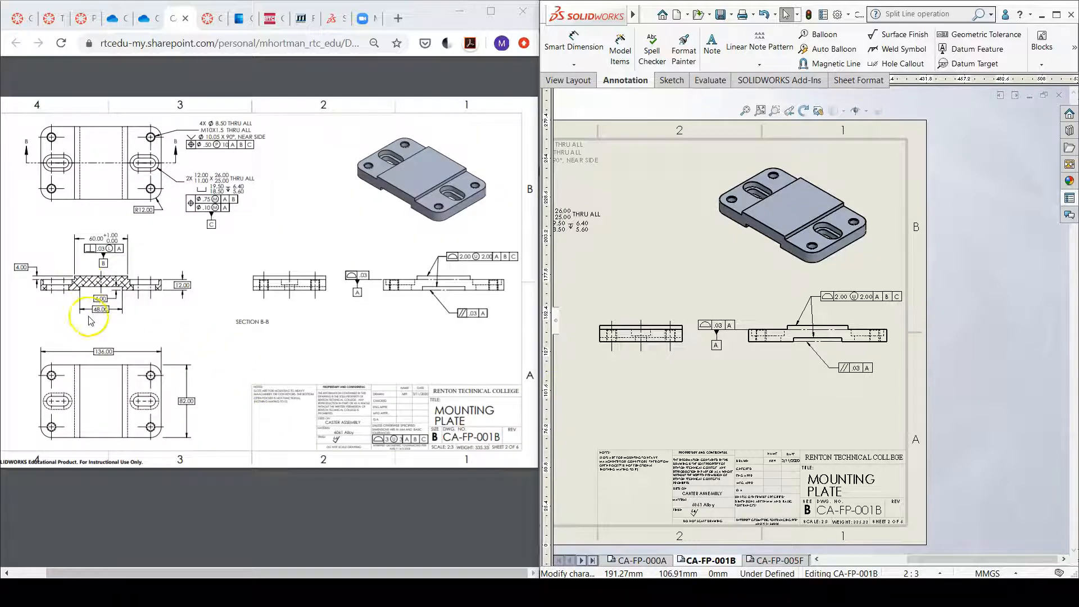
{"action": "scroll", "coordinate": [79, 253], "scroll_direction": "up", "scroll_amount": 5, "text": "ctrl"}
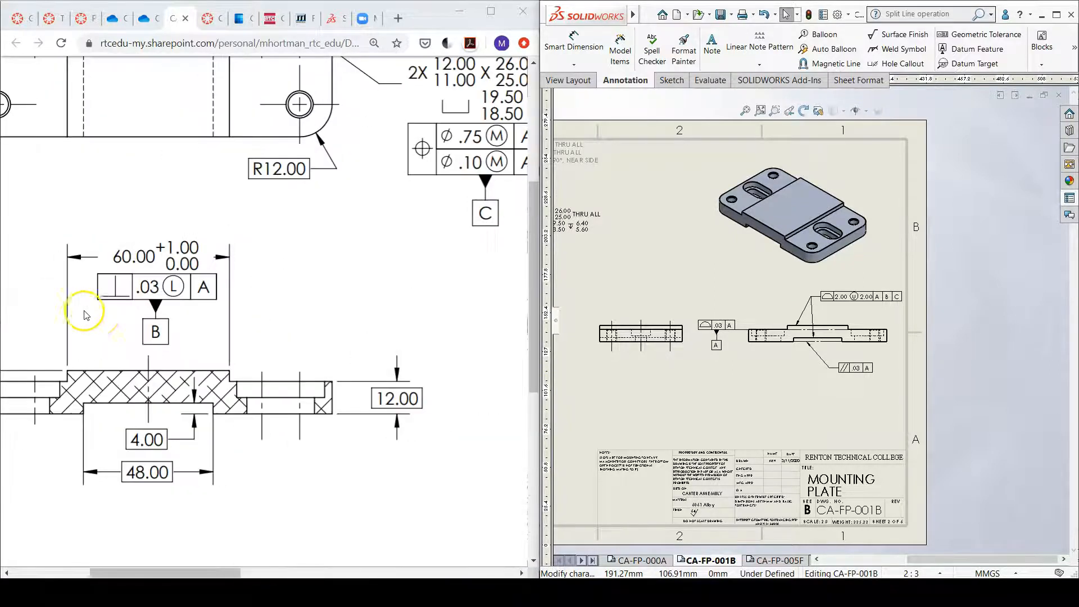
{"action": "scroll", "coordinate": [85, 314], "scroll_direction": "up", "scroll_amount": 1, "text": "ctrl"}
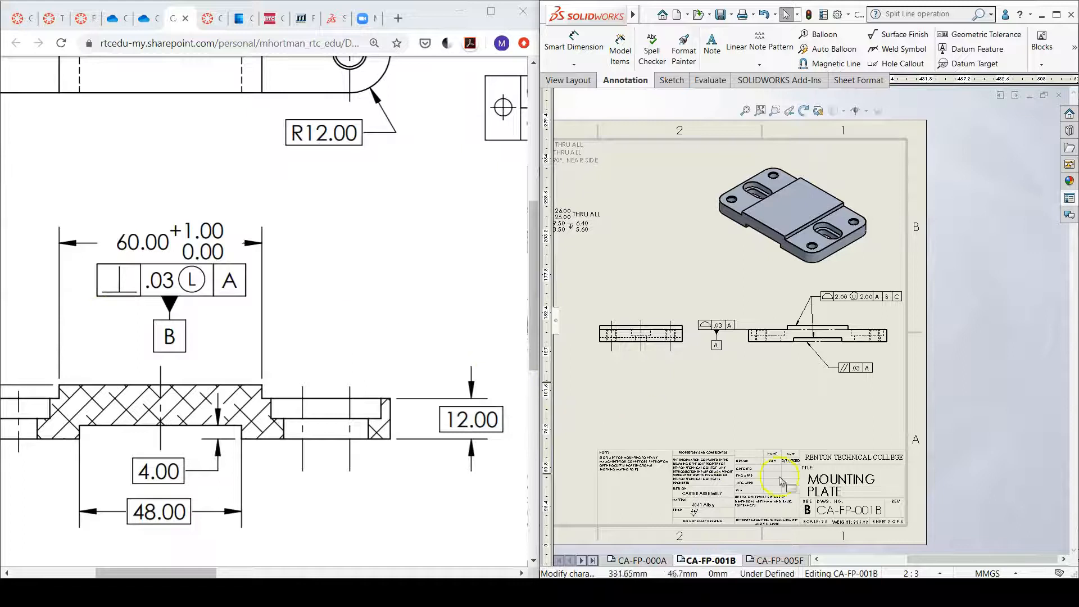
{"action": "left_click_drag", "start_coordinate": [920, 562], "coordinate": [835, 564]}
{"action": "scroll", "coordinate": [723, 315], "scroll_direction": "up", "scroll_amount": 2}
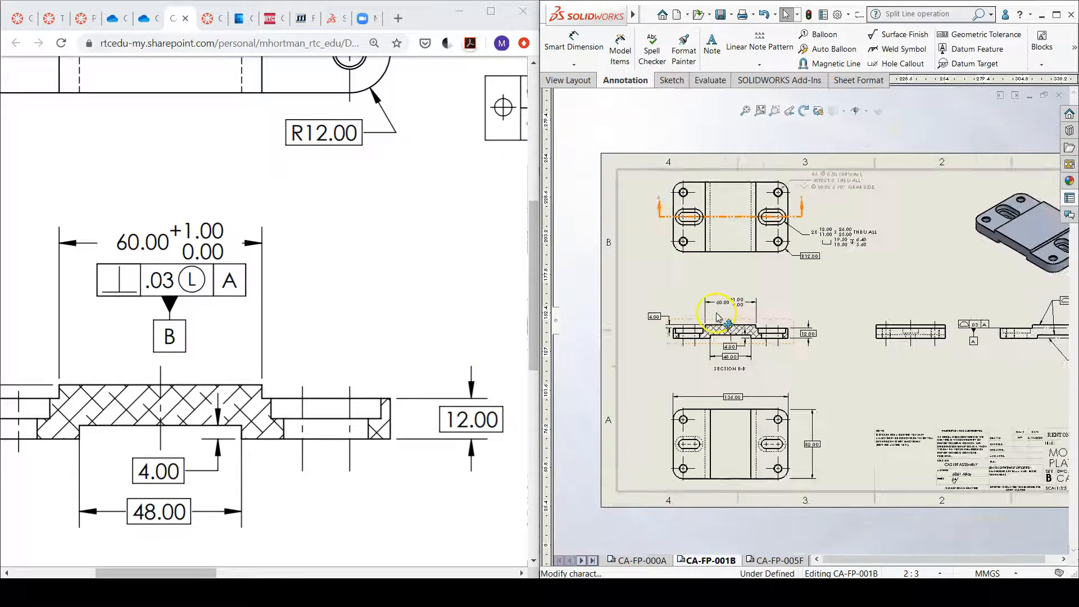
{"action": "scroll", "coordinate": [752, 309], "scroll_direction": "down", "scroll_amount": 2}
{"action": "scroll", "coordinate": [756, 312], "scroll_direction": "down", "scroll_amount": 4}
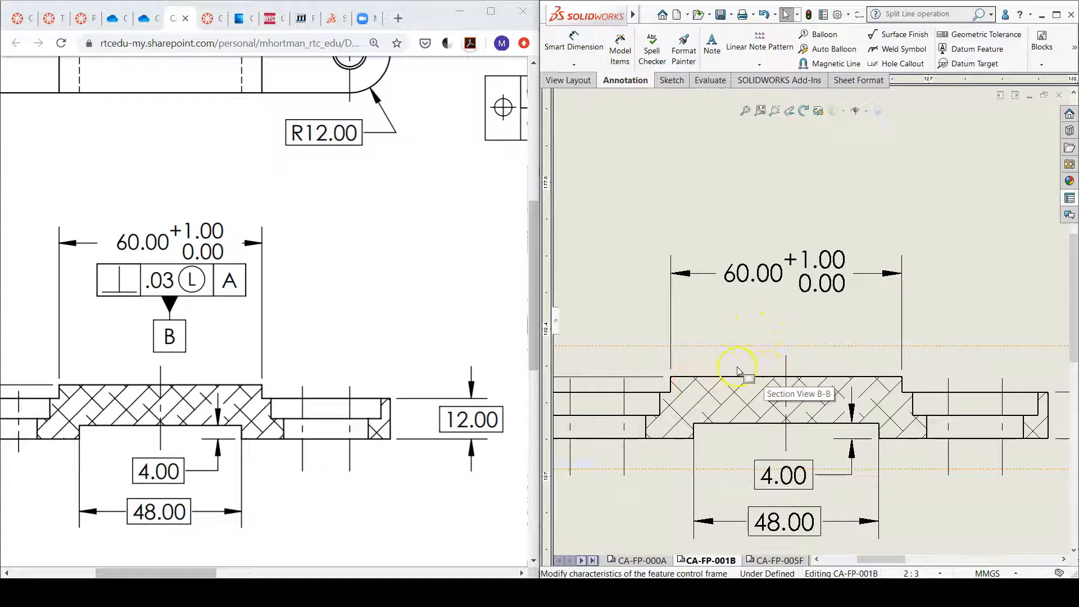
{"action": "scroll", "coordinate": [872, 229], "scroll_direction": "up", "scroll_amount": 1}
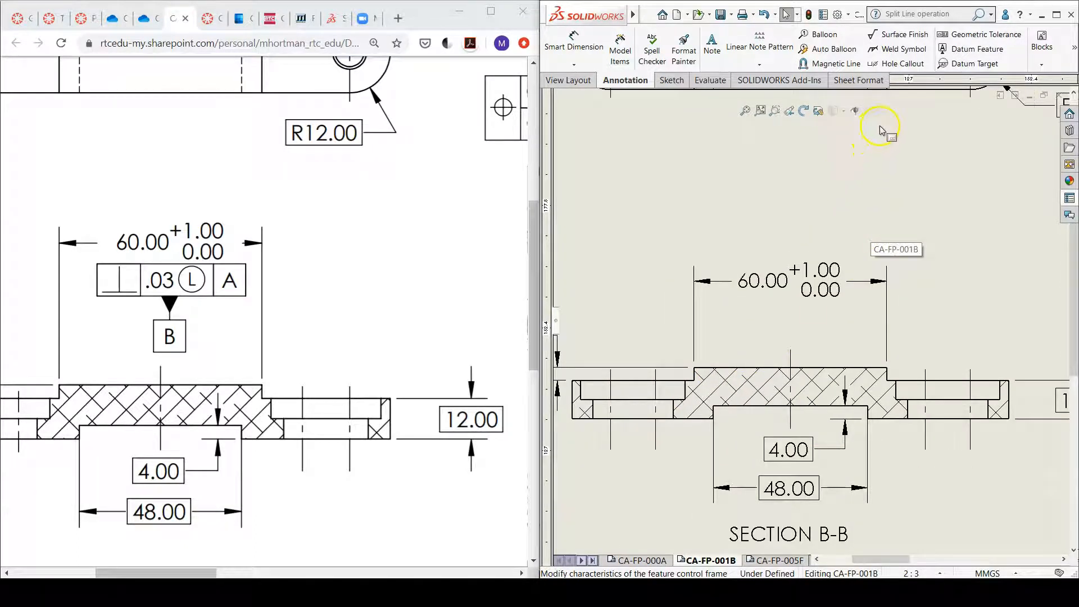
{"action": "left_click", "coordinate": [972, 36]}
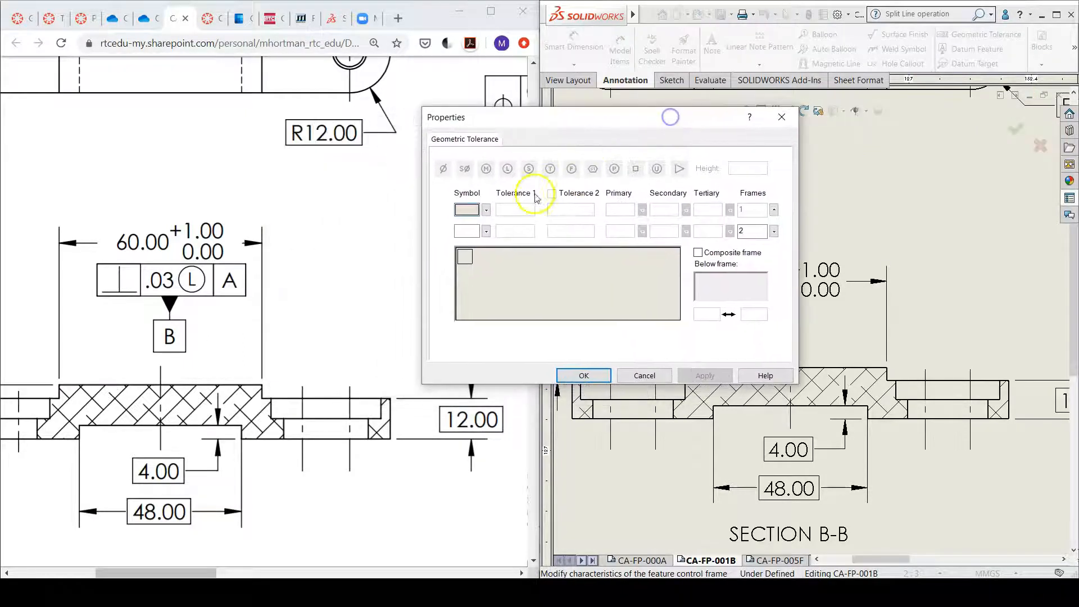
{"action": "left_click", "coordinate": [485, 210]}
{"action": "left_click", "coordinate": [525, 235]}
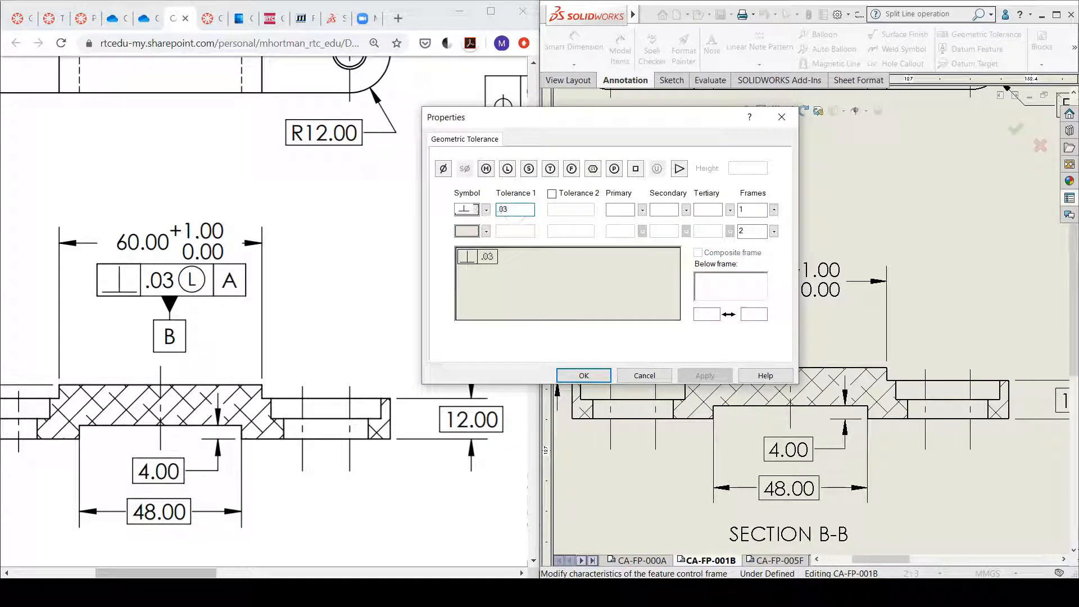
{"action": "left_click", "coordinate": [509, 171]}
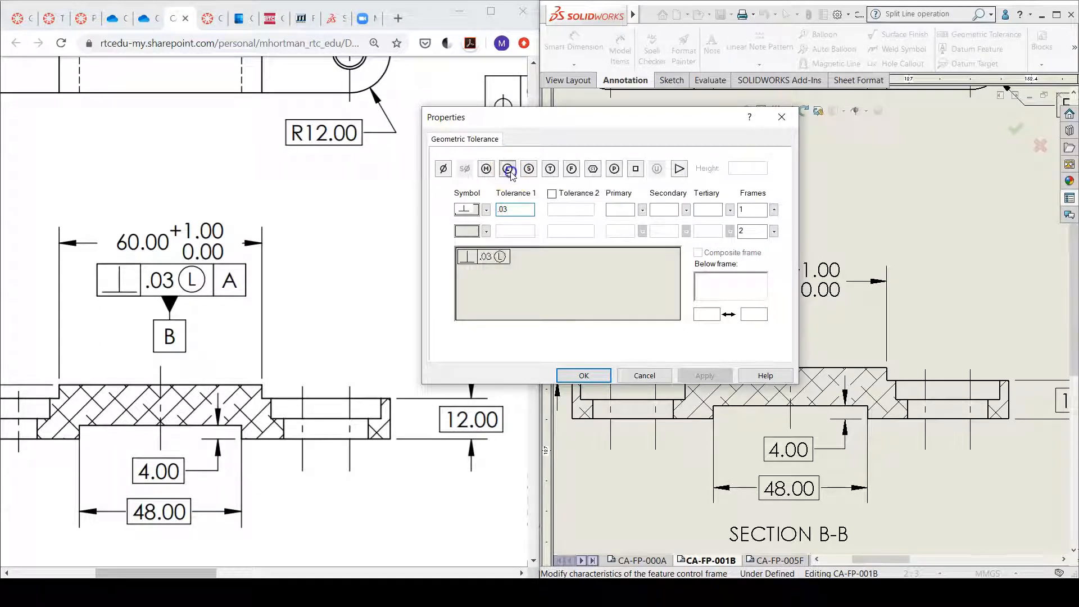
{"action": "left_click", "coordinate": [618, 210]}
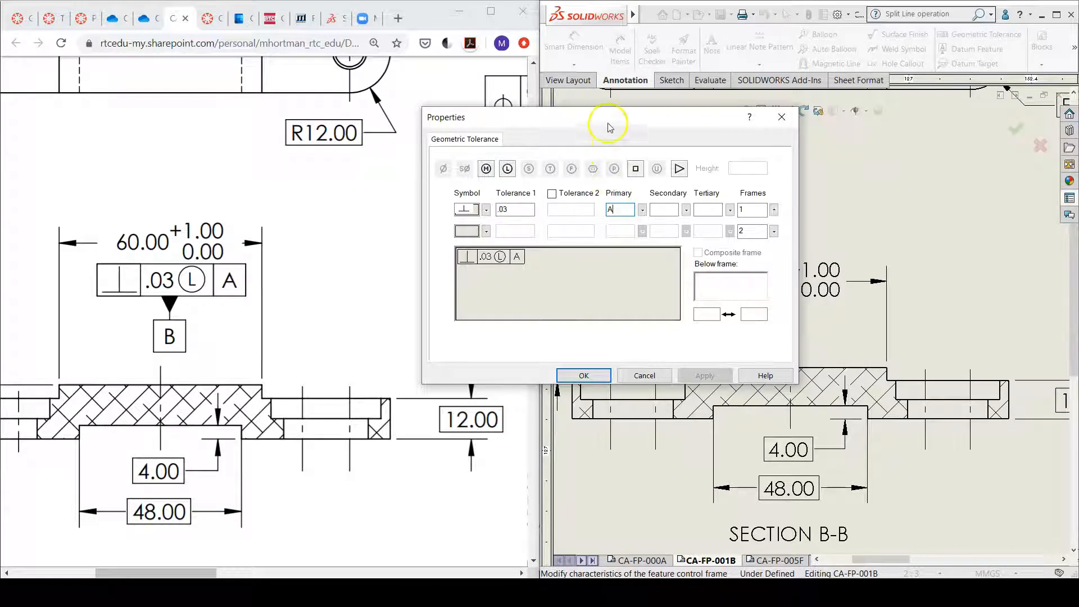
- Attach the perpendicularity frame to the 60.00 width dimension of Section B-B, and move the dimension higher above the view
{"action": "left_click_drag", "start_coordinate": [609, 128], "coordinate": [429, 108]}
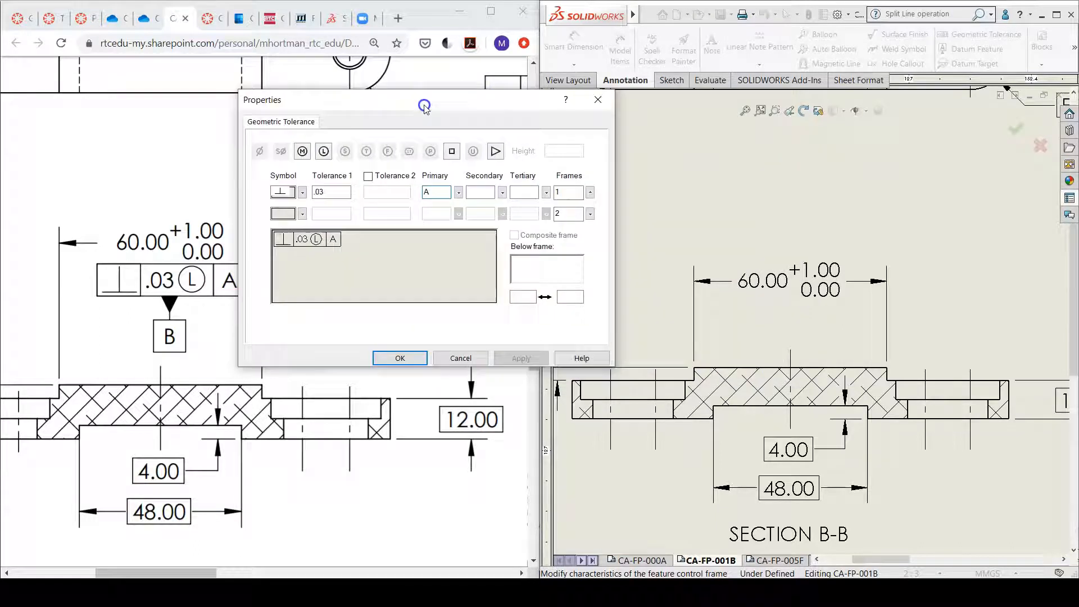
{"action": "left_click", "coordinate": [778, 272]}
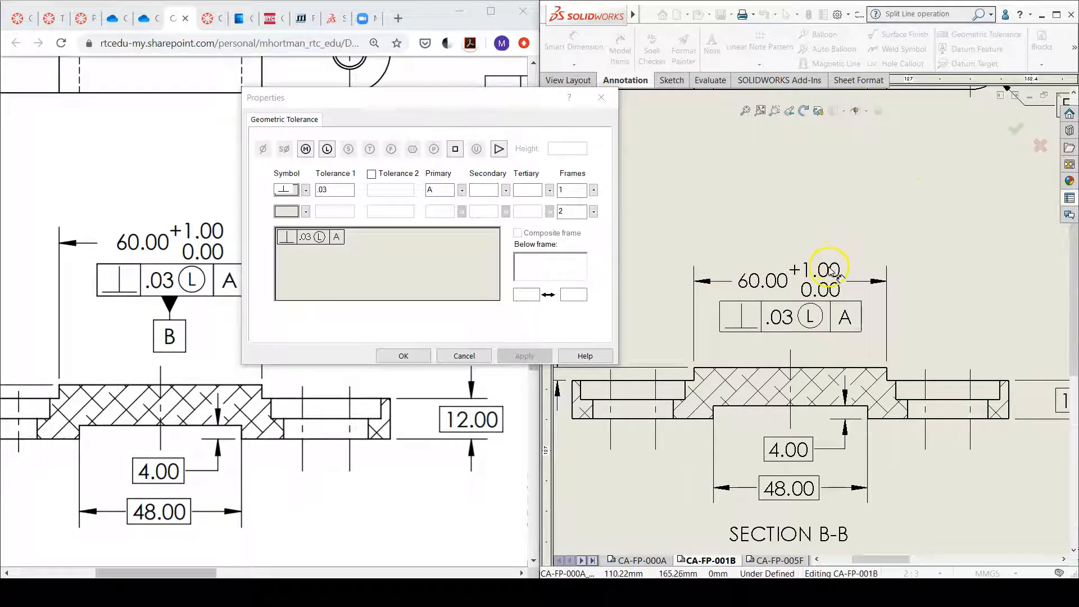
{"action": "left_click", "coordinate": [412, 360]}
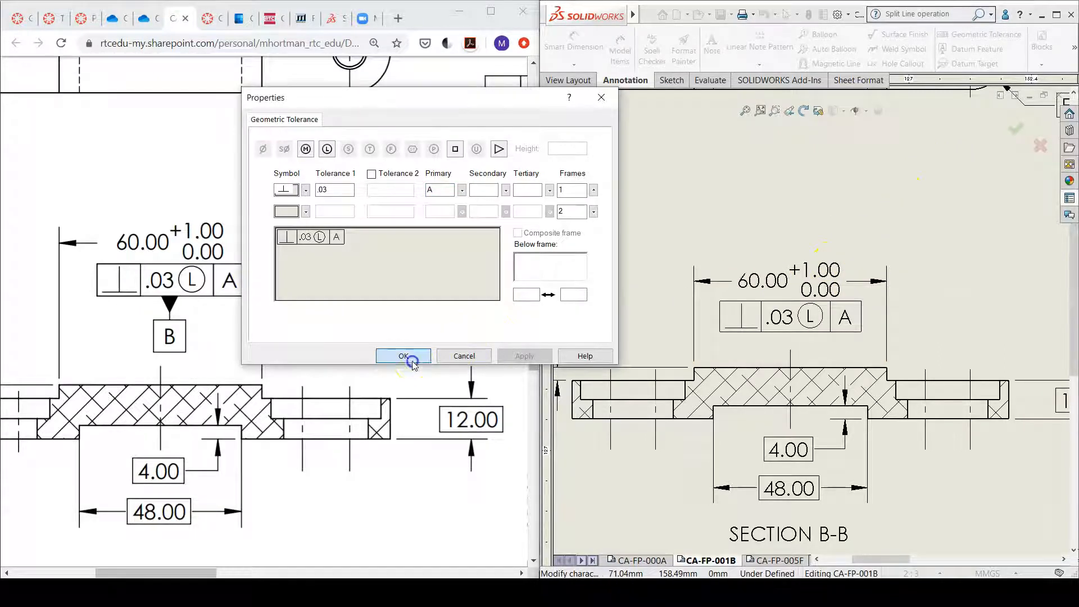
{"action": "left_click", "coordinate": [796, 267]}
{"action": "left_click_drag", "start_coordinate": [797, 266], "coordinate": [796, 195]}
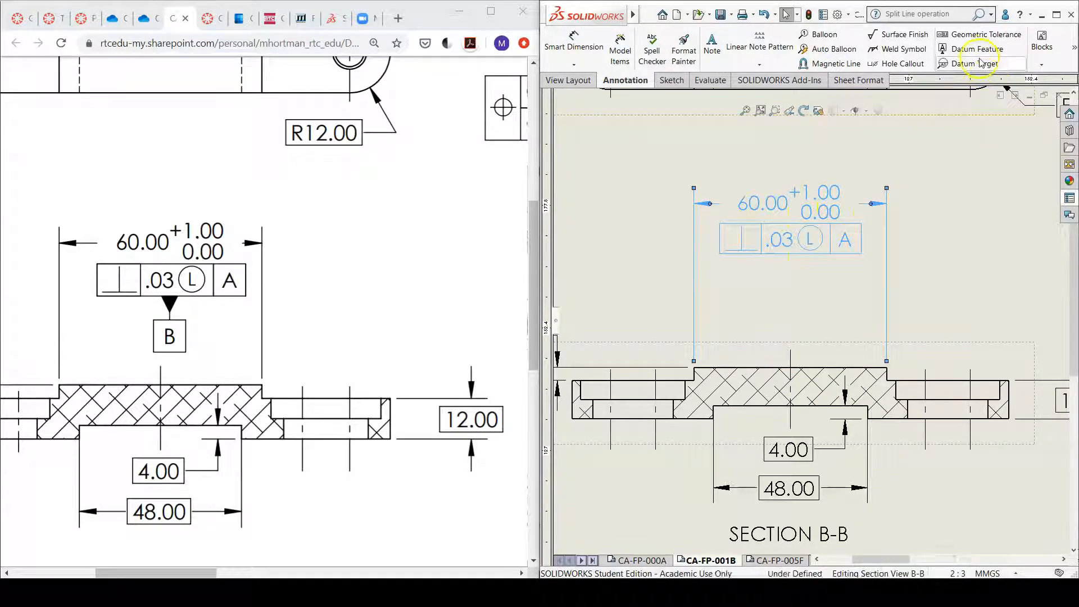
{"action": "left_click", "coordinate": [973, 129]}
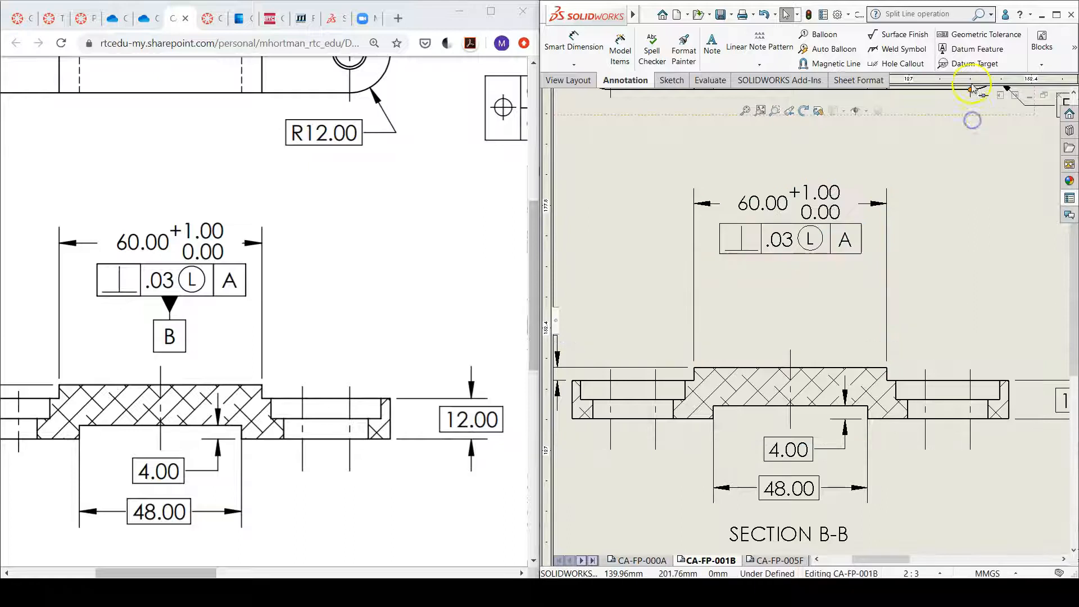
- Attach datum feature B to the underside of the perpendicularity frame on the 60.00 dimension
{"action": "left_click", "coordinate": [969, 53]}
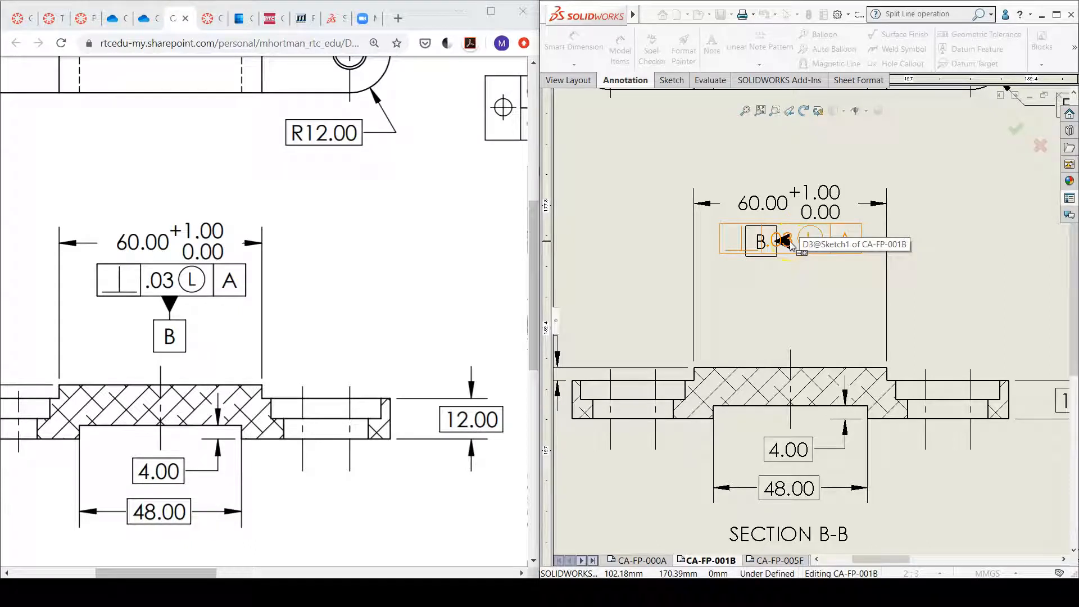
{"action": "left_click", "coordinate": [789, 221]}
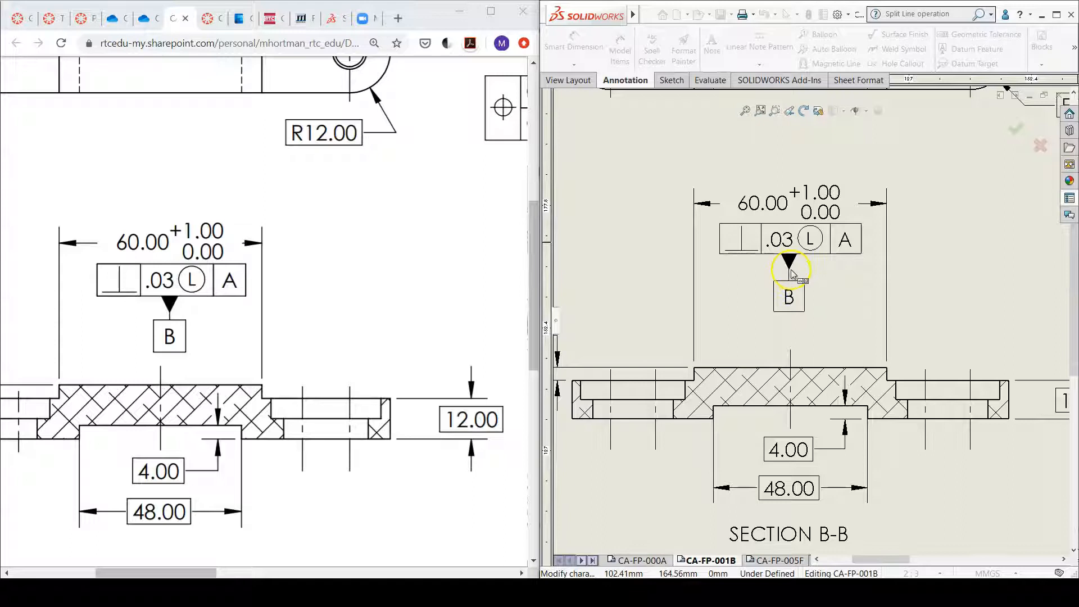
{"action": "left_click", "coordinate": [791, 271]}
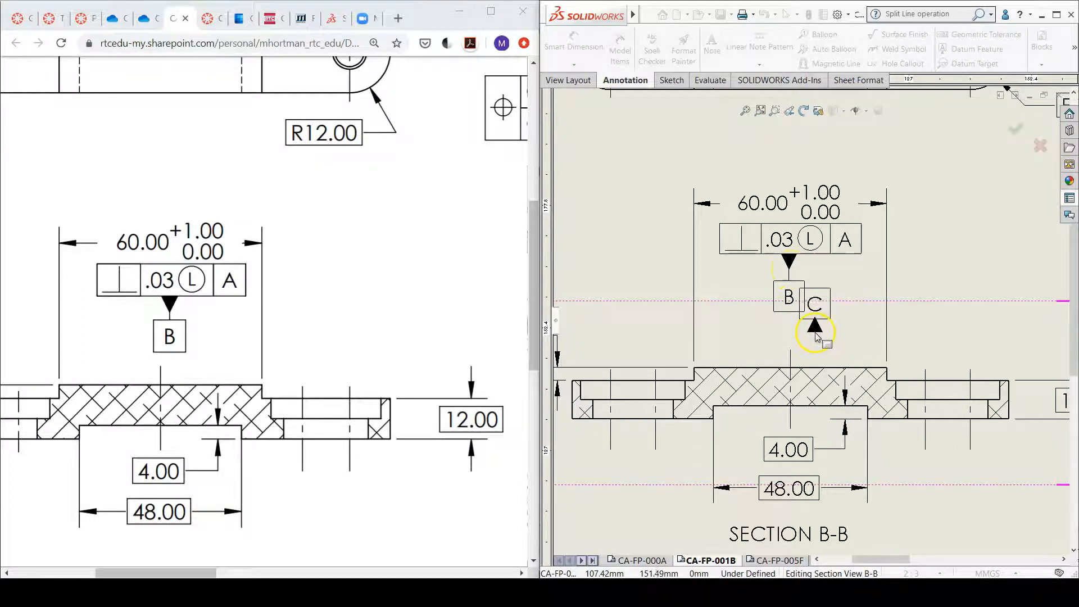
{"action": "left_click", "coordinate": [1014, 132]}
- Change the 4X M10X1.5 threaded-hole callout to a layer that displays it in black
{"action": "scroll", "coordinate": [908, 311], "scroll_direction": "up", "scroll_amount": 4}
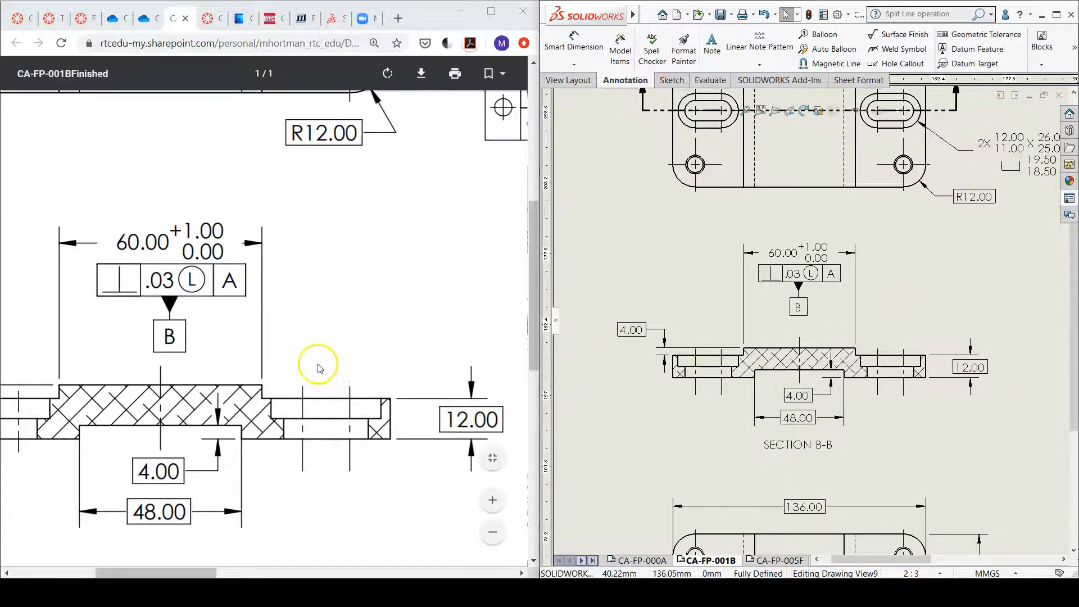
{"action": "scroll", "coordinate": [318, 366], "scroll_direction": "down", "scroll_amount": 3, "text": "ctrl"}
{"action": "scroll", "coordinate": [318, 366], "scroll_direction": "down", "scroll_amount": 2, "text": "ctrl"}
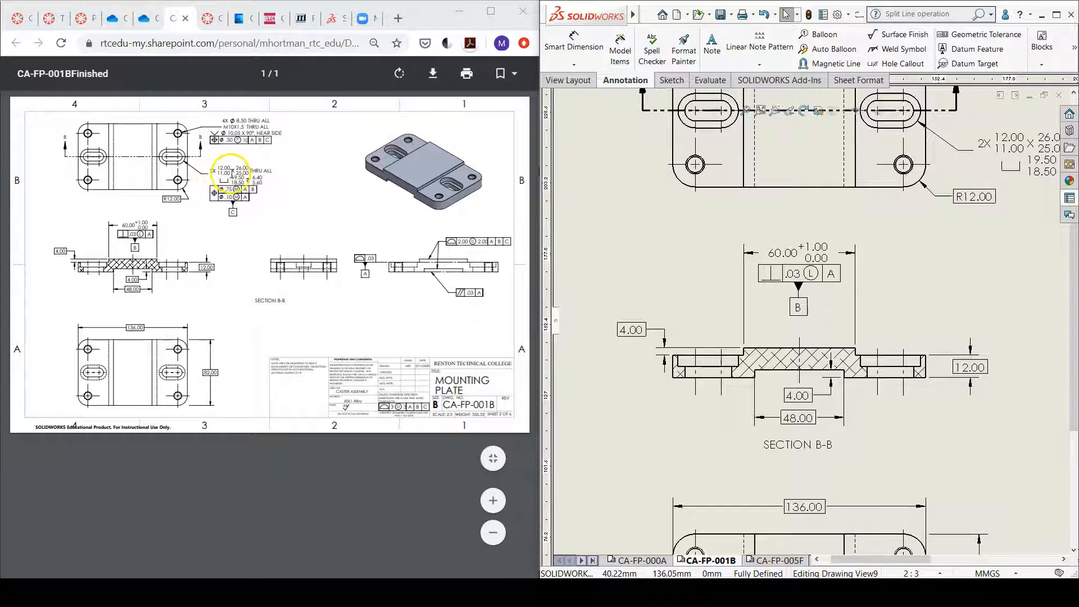
{"action": "scroll", "coordinate": [205, 180], "scroll_direction": "up", "scroll_amount": 5, "text": "ctrl"}
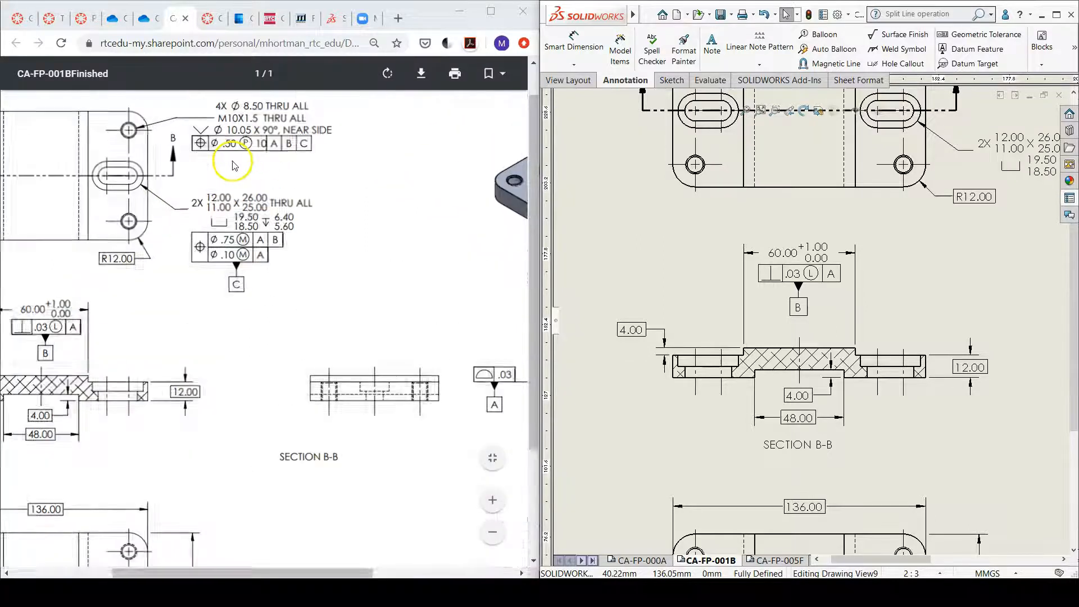
{"action": "scroll", "coordinate": [252, 189], "scroll_direction": "up", "scroll_amount": 1, "text": "ctrl"}
{"action": "scroll", "coordinate": [256, 194], "scroll_direction": "up", "scroll_amount": 2}
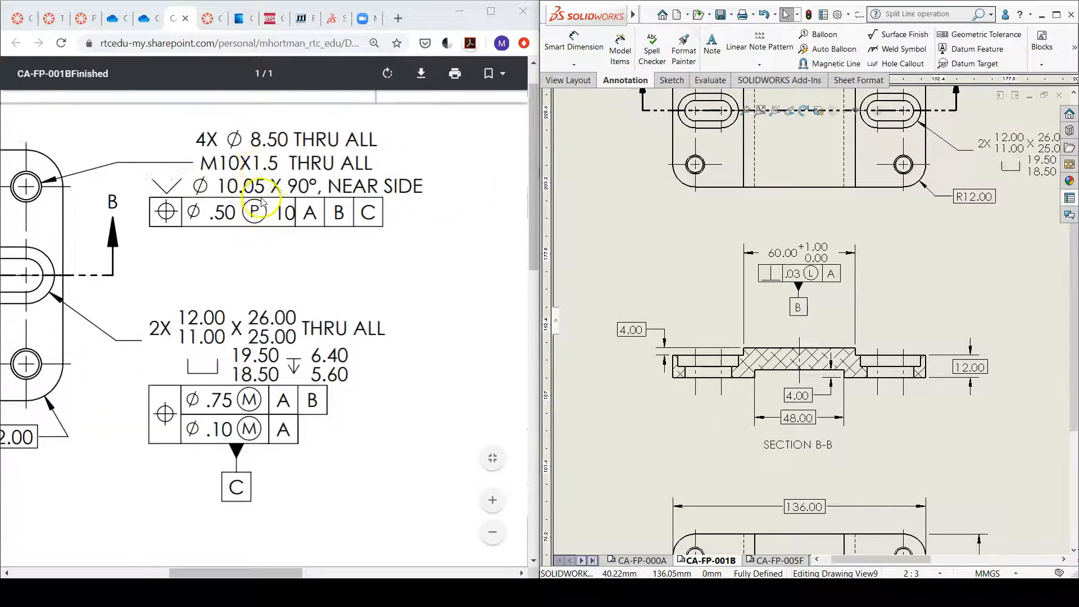
{"action": "key", "text": "f"}
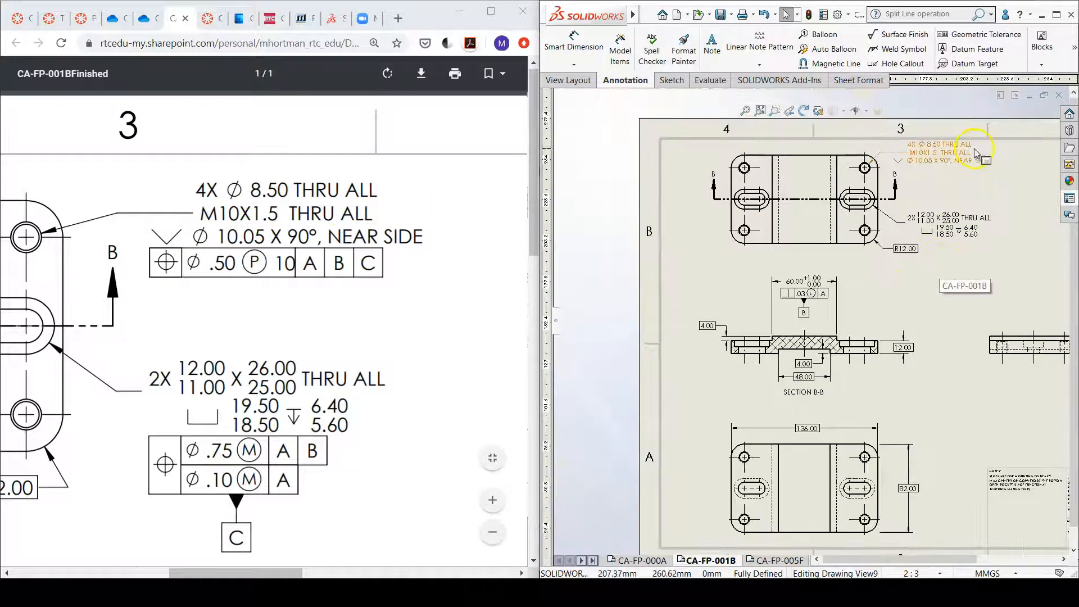
{"action": "scroll", "coordinate": [976, 162], "scroll_direction": "up", "scroll_amount": 5}
{"action": "scroll", "coordinate": [927, 212], "scroll_direction": "up", "scroll_amount": 2}
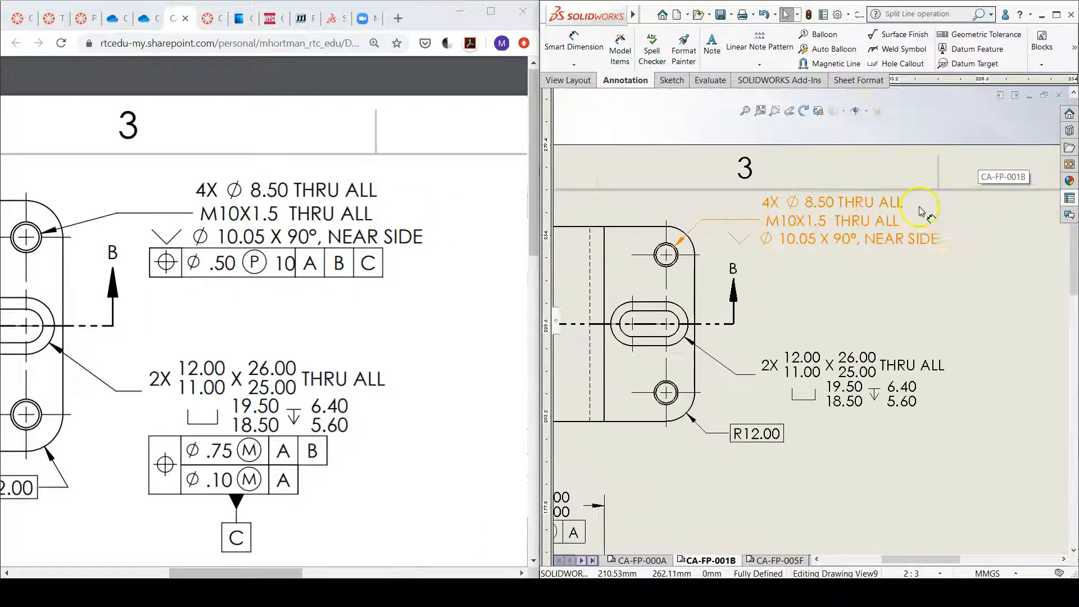
{"action": "left_click", "coordinate": [843, 236]}
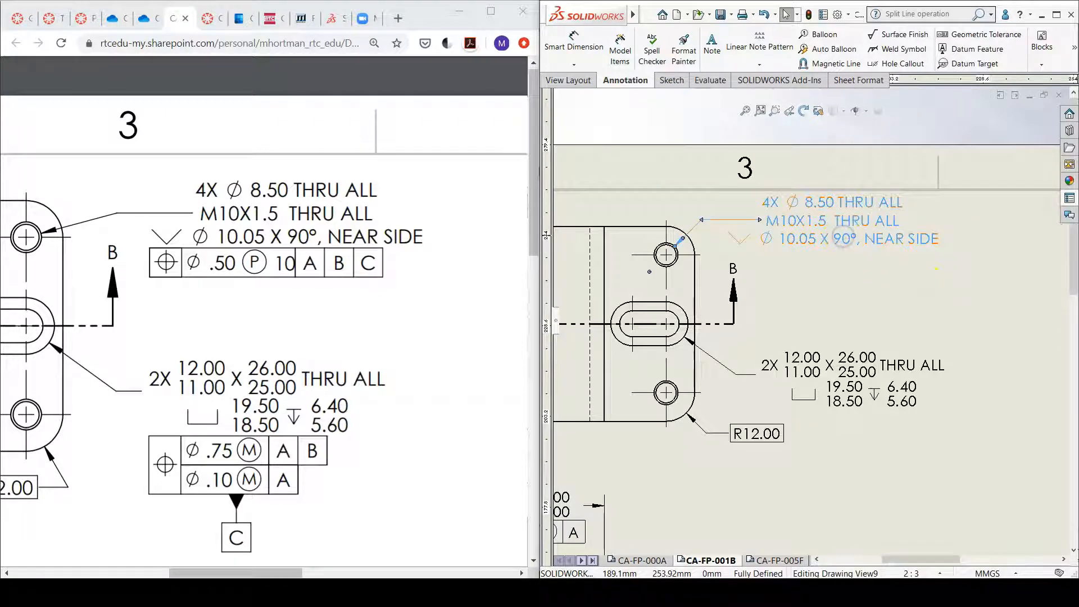
{"action": "right_click", "coordinate": [842, 237]}
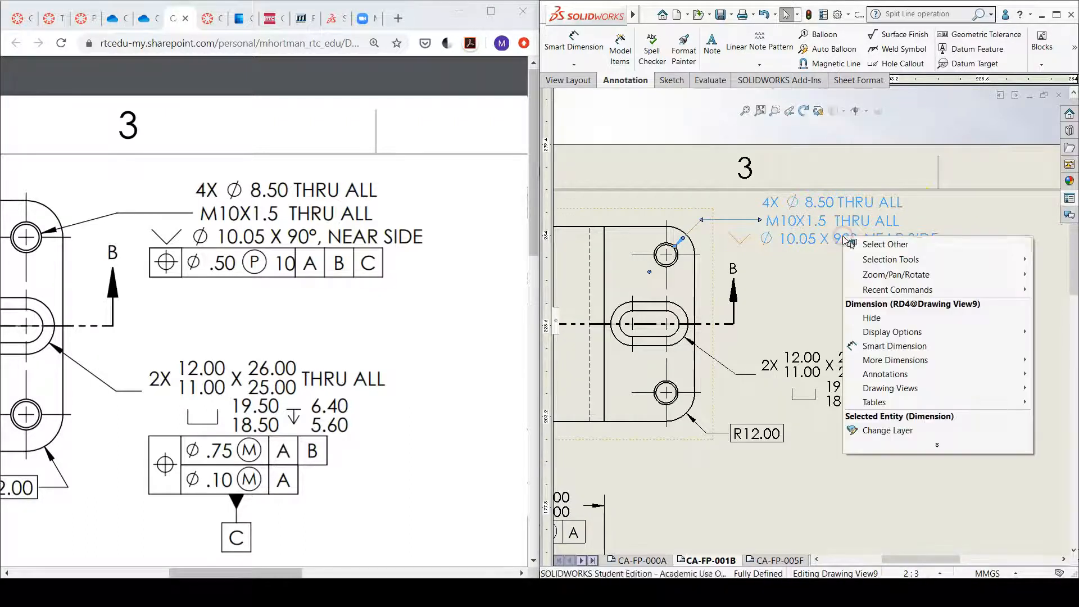
{"action": "left_click", "coordinate": [899, 430]}
{"action": "left_click", "coordinate": [975, 430]}
{"action": "left_click", "coordinate": [991, 431]}
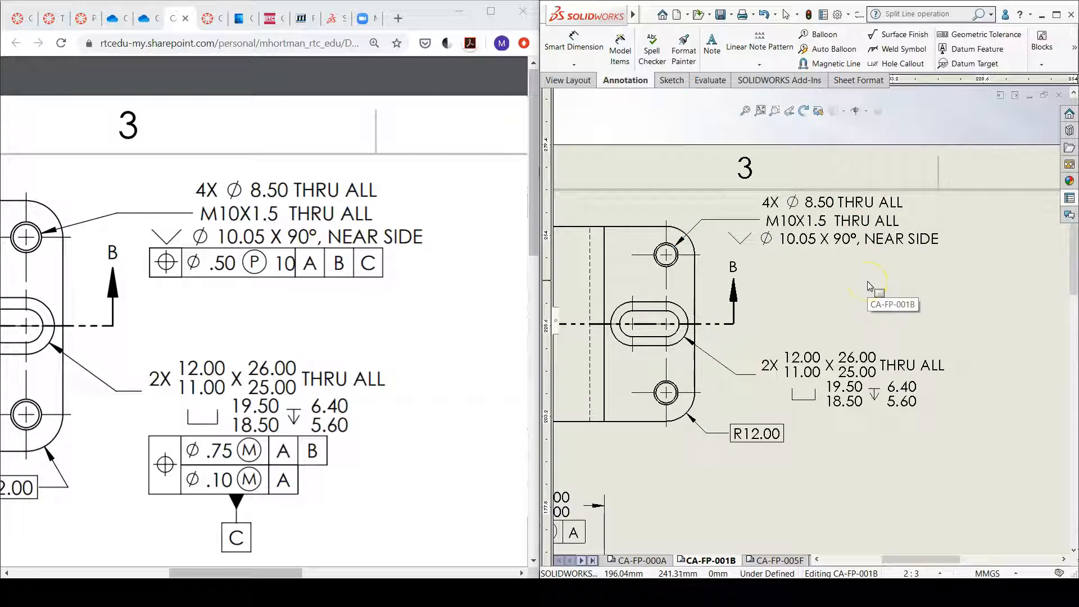
- Start a position tolerance frame with a diametral tolerance of .50 and a projected tolerance zone height of 10
{"action": "left_click", "coordinate": [982, 37]}
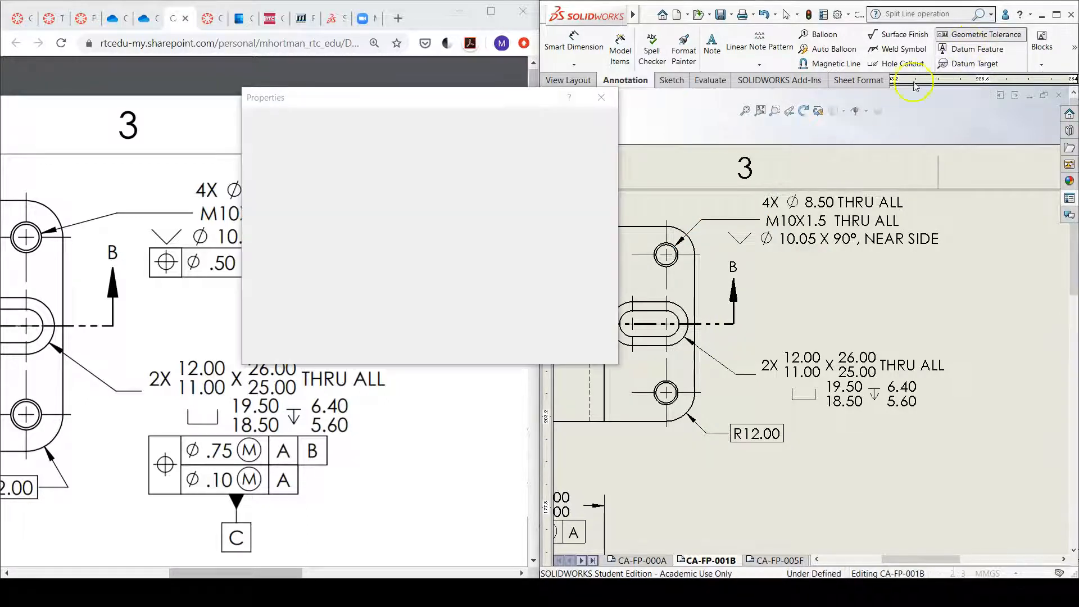
{"action": "left_click_drag", "start_coordinate": [474, 106], "coordinate": [562, 120]}
{"action": "left_click", "coordinate": [408, 197]}
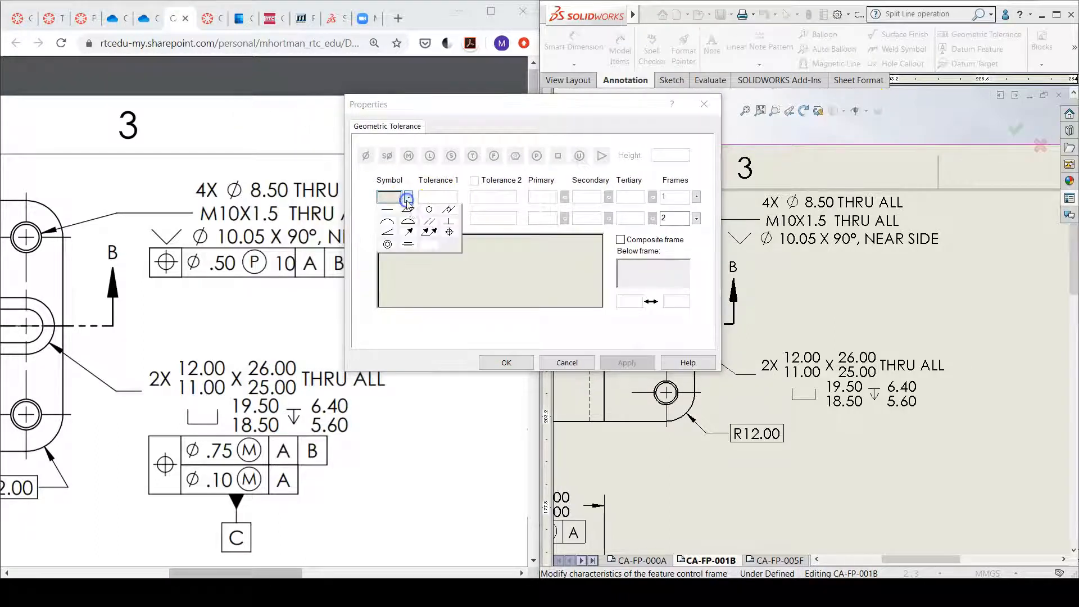
{"action": "left_click", "coordinate": [454, 231]}
{"action": "left_click", "coordinate": [428, 198]}
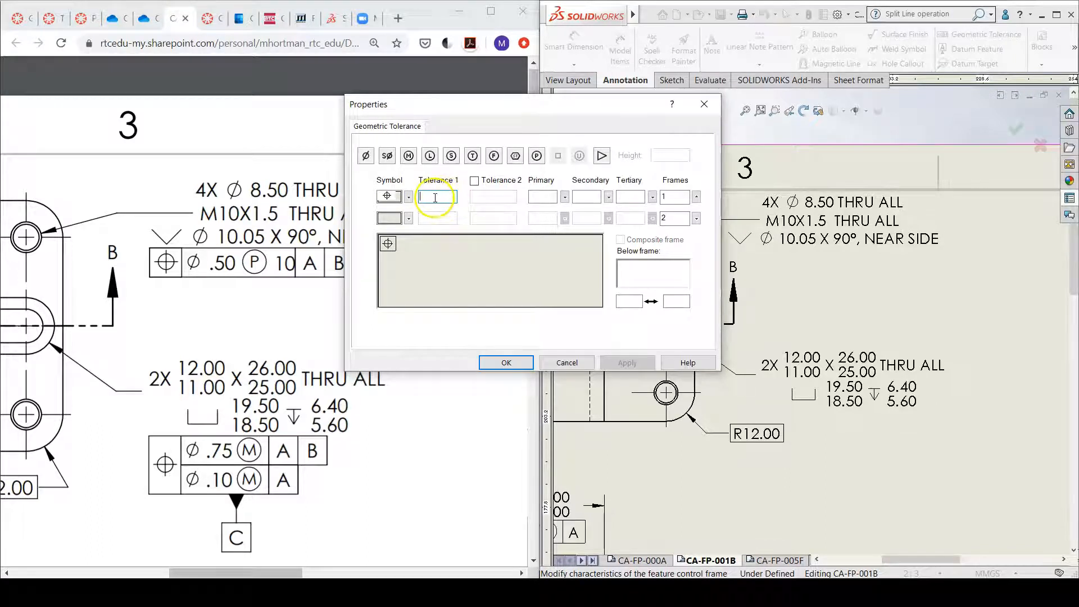
{"action": "left_click", "coordinate": [364, 156]}
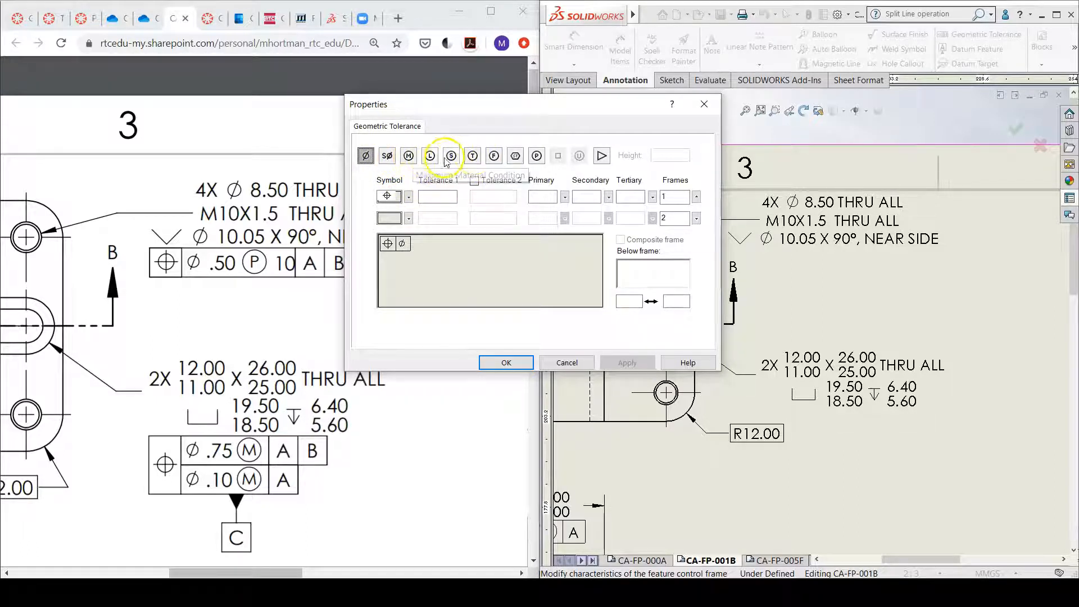
{"action": "left_click", "coordinate": [538, 158]}
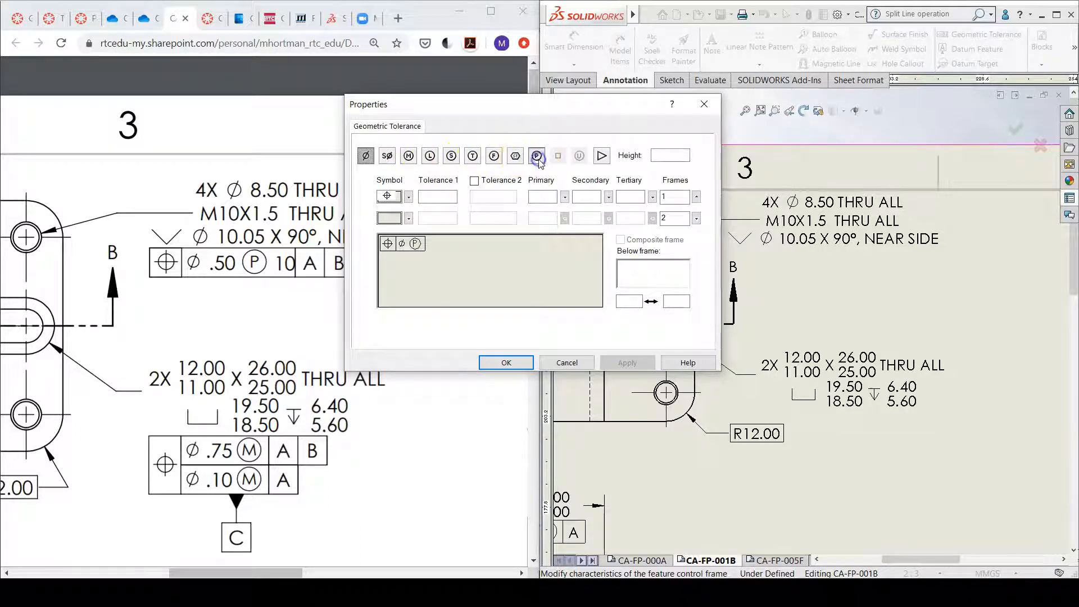
{"action": "left_click", "coordinate": [668, 154]}
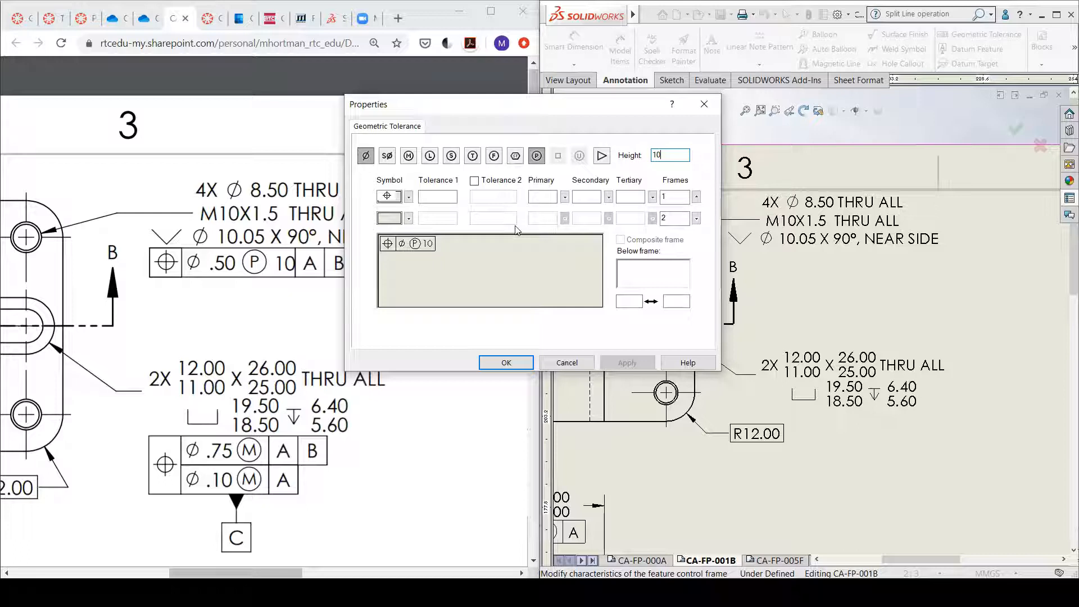
{"action": "left_click", "coordinate": [444, 198]}
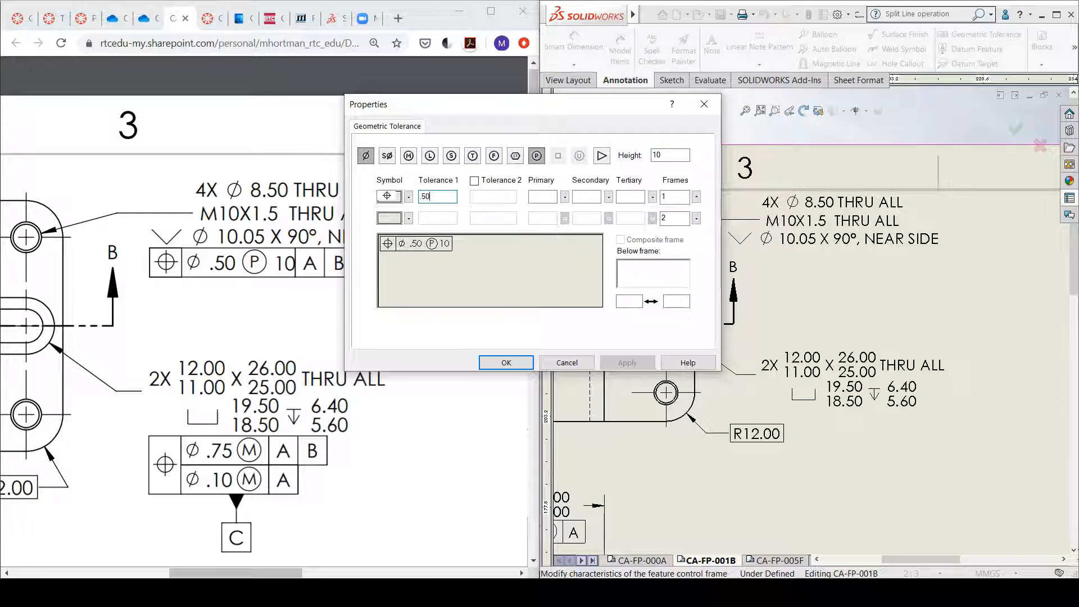
- Set the position frame's primary, secondary and tertiary datums to A, B and C
{"action": "left_click", "coordinate": [551, 197]}
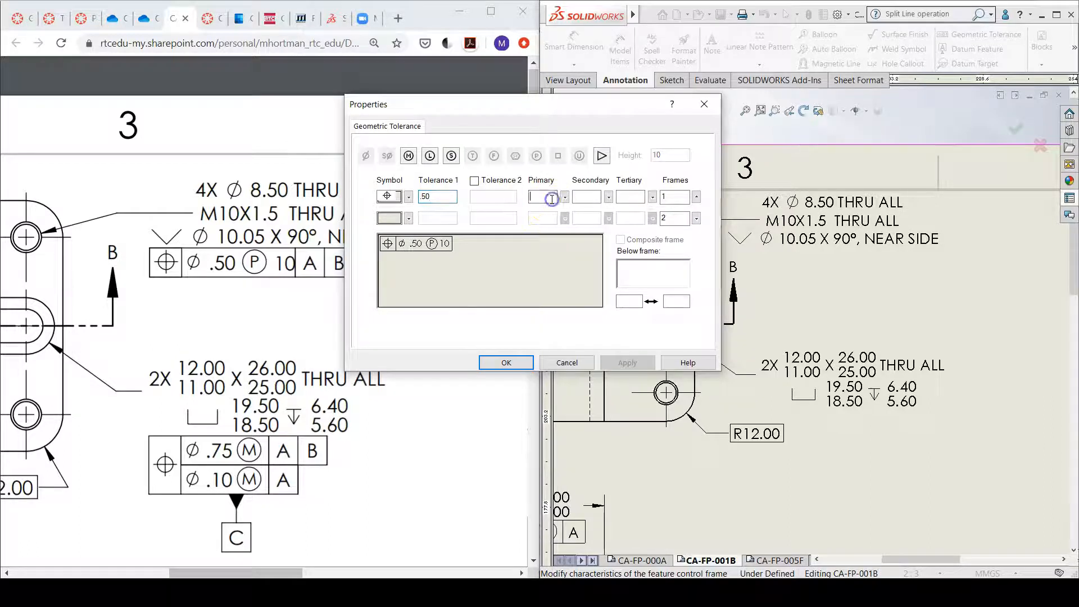
{"action": "left_click_drag", "start_coordinate": [530, 114], "coordinate": [591, 112]}
{"action": "type", "text": "A"}
{"action": "left_click", "coordinate": [690, 193]}
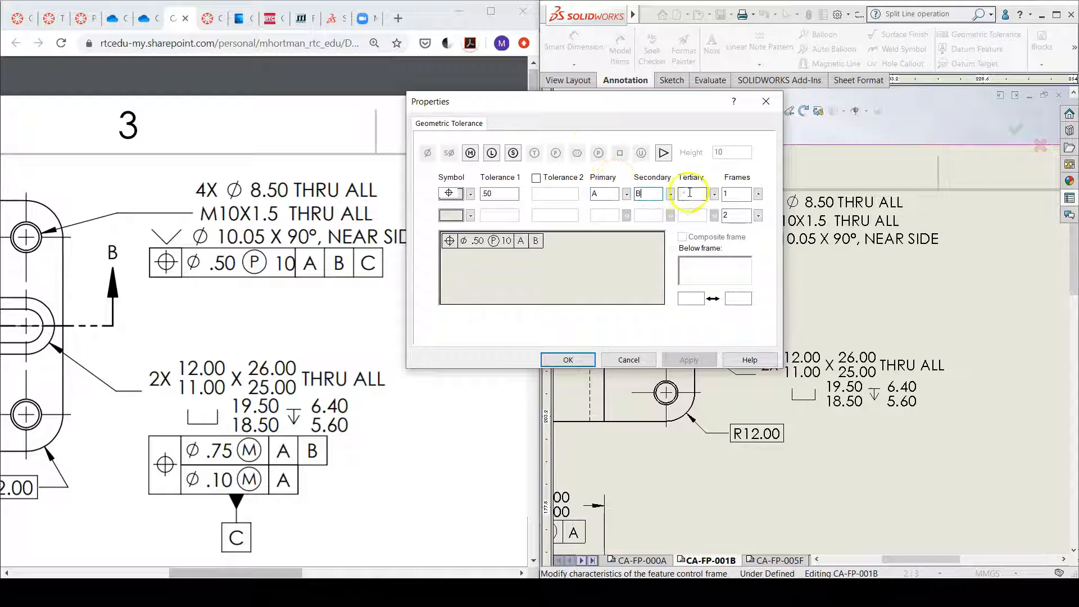
- Attach the position frame beneath the 4X M10X1.5 threaded-hole callout, and move the callout clear of the section B arrow
{"action": "left_click", "coordinate": [867, 235]}
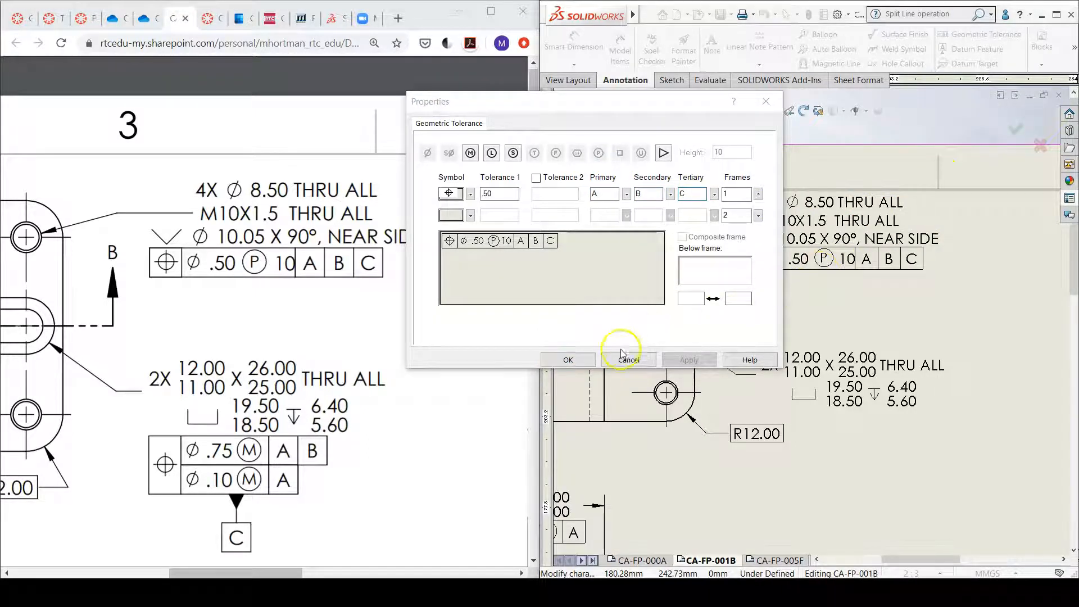
{"action": "left_click", "coordinate": [587, 359]}
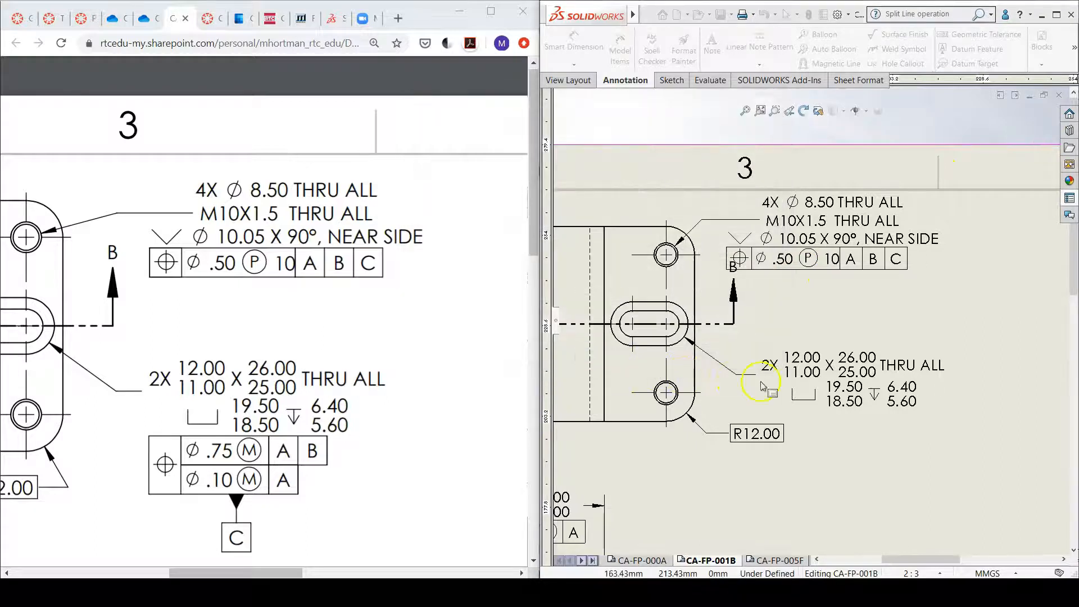
{"action": "left_click_drag", "start_coordinate": [832, 213], "coordinate": [859, 213]}
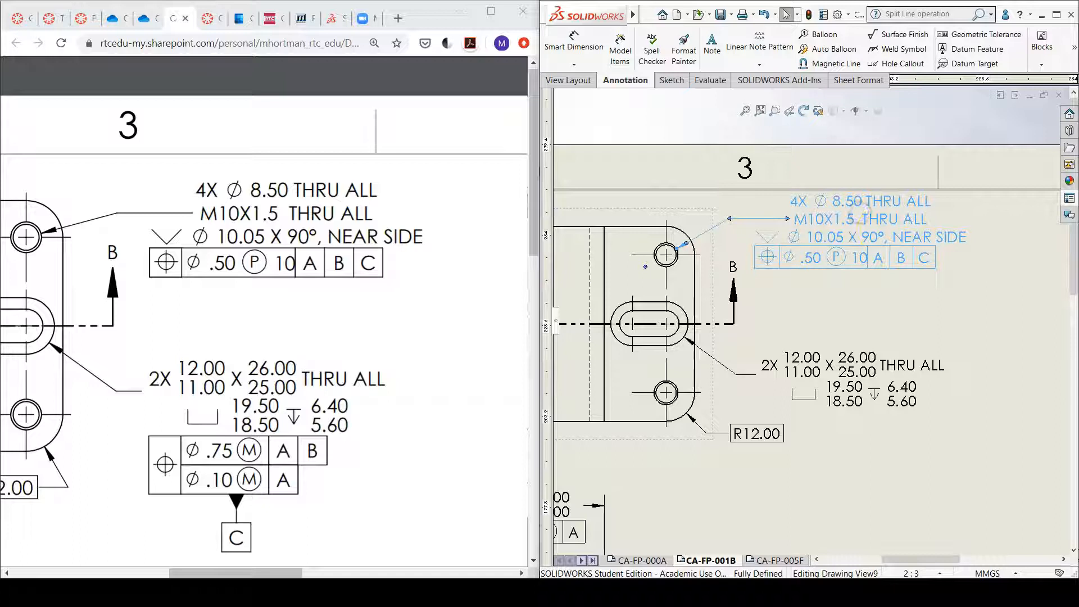
{"action": "left_click", "coordinate": [992, 333]}
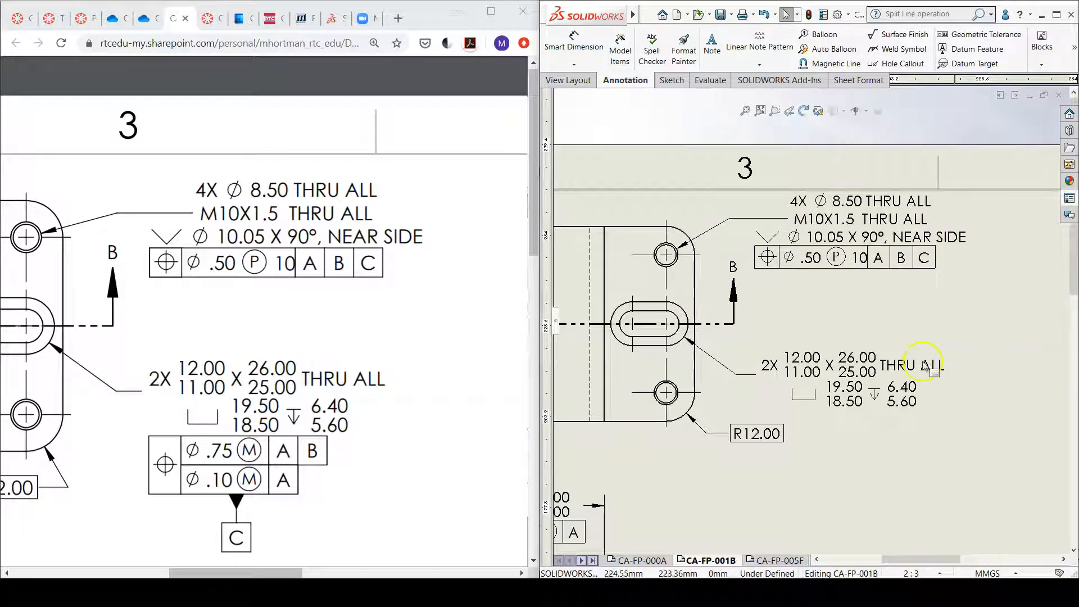
- Start a position tolerance frame with a diametral tolerance of .75 at maximum material condition, referencing datums A and B
{"action": "scroll", "coordinate": [365, 388], "scroll_direction": "down", "scroll_amount": 2}
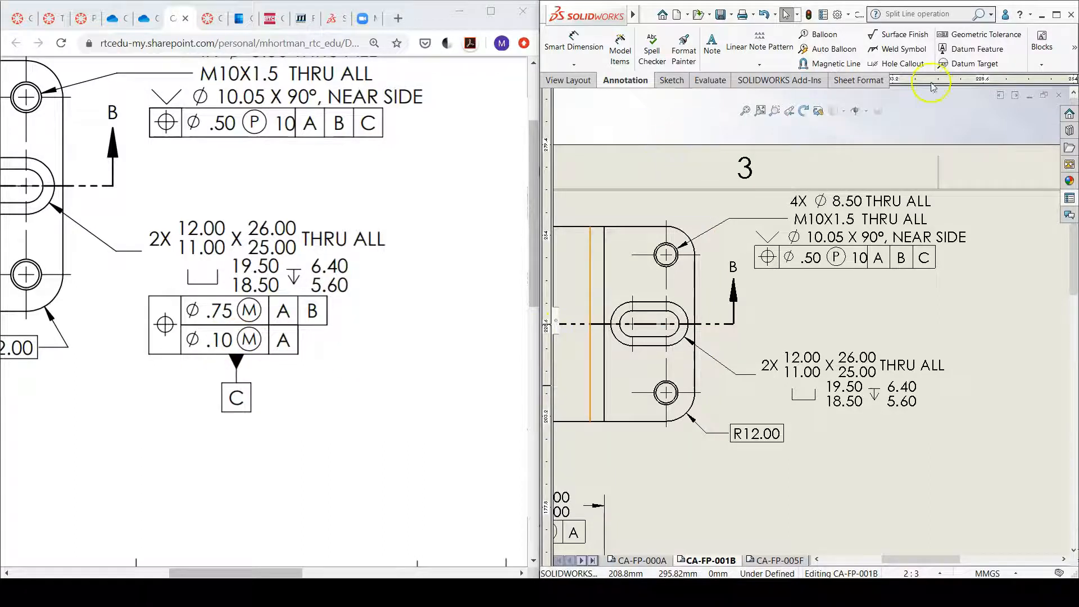
{"action": "left_click", "coordinate": [1015, 42]}
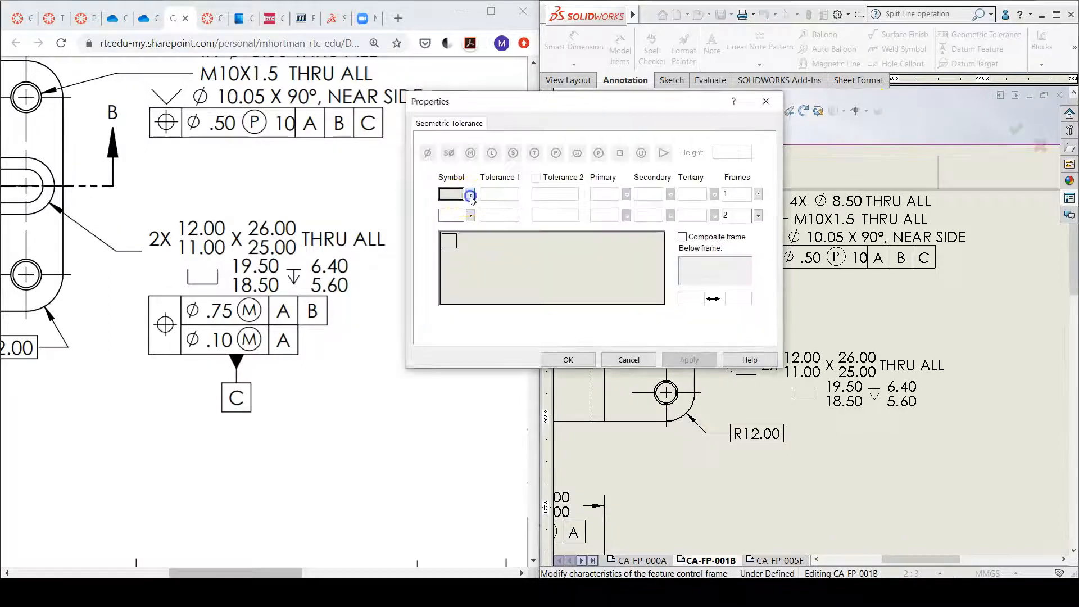
{"action": "left_click", "coordinate": [471, 194]}
{"action": "left_click", "coordinate": [511, 228]}
{"action": "left_click", "coordinate": [505, 195]}
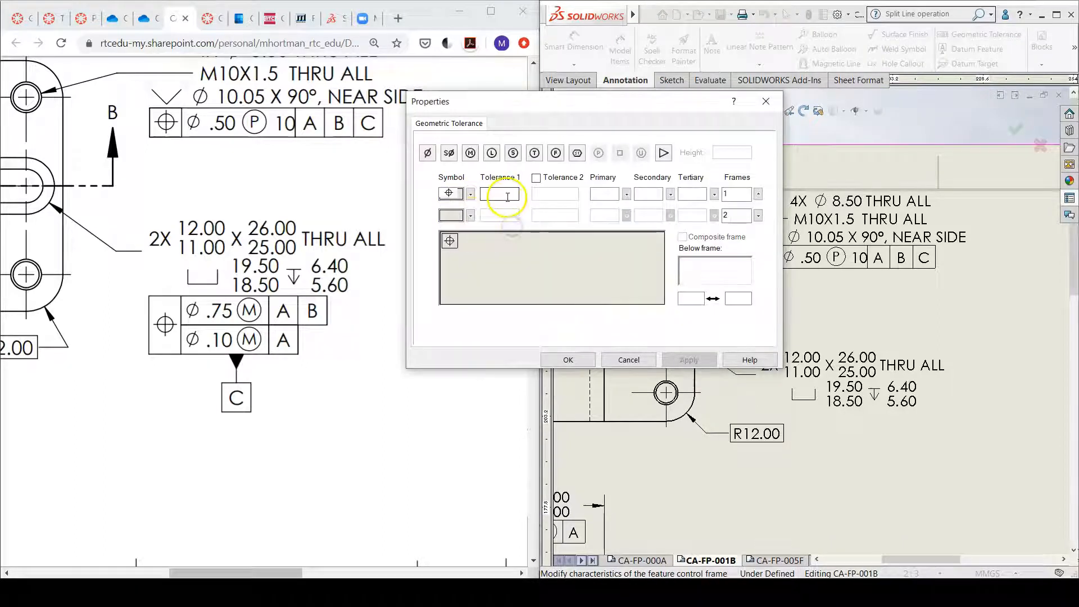
{"action": "left_click", "coordinate": [430, 154]}
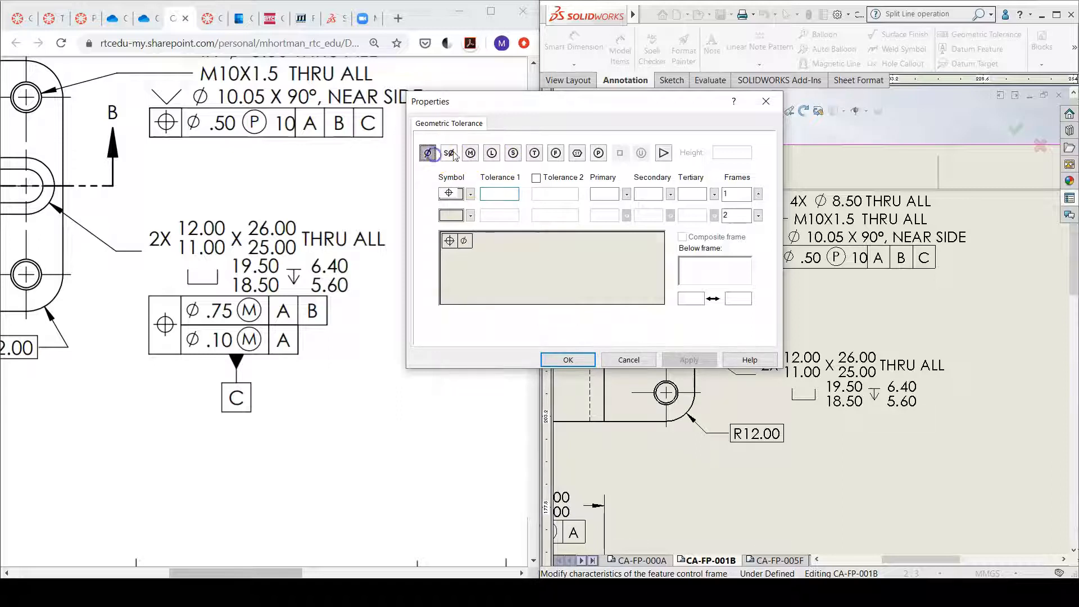
{"action": "left_click", "coordinate": [471, 154]}
{"action": "left_click", "coordinate": [509, 193]}
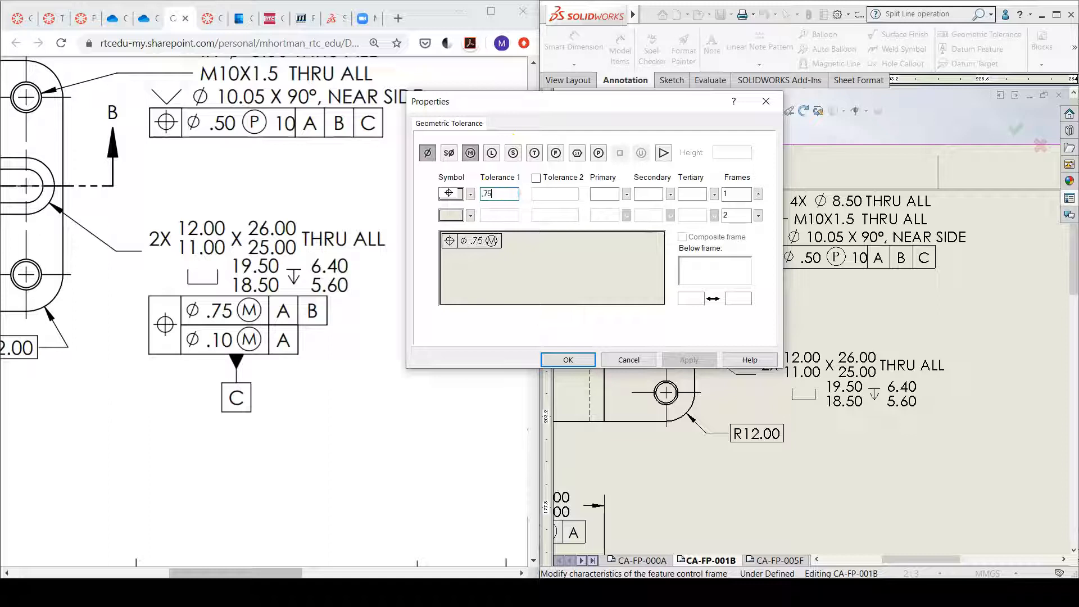
{"action": "left_click", "coordinate": [597, 195]}
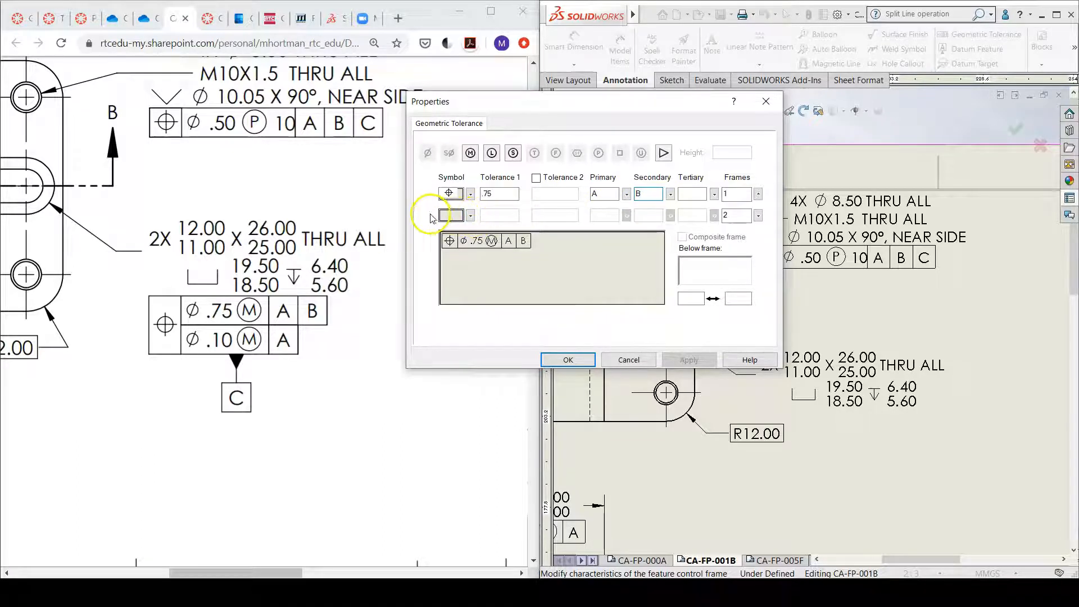
- Add a second position row with diametral tolerance .10 at maximum material condition and datum A, combining both rows as a composite frame
{"action": "left_click", "coordinate": [470, 217]}
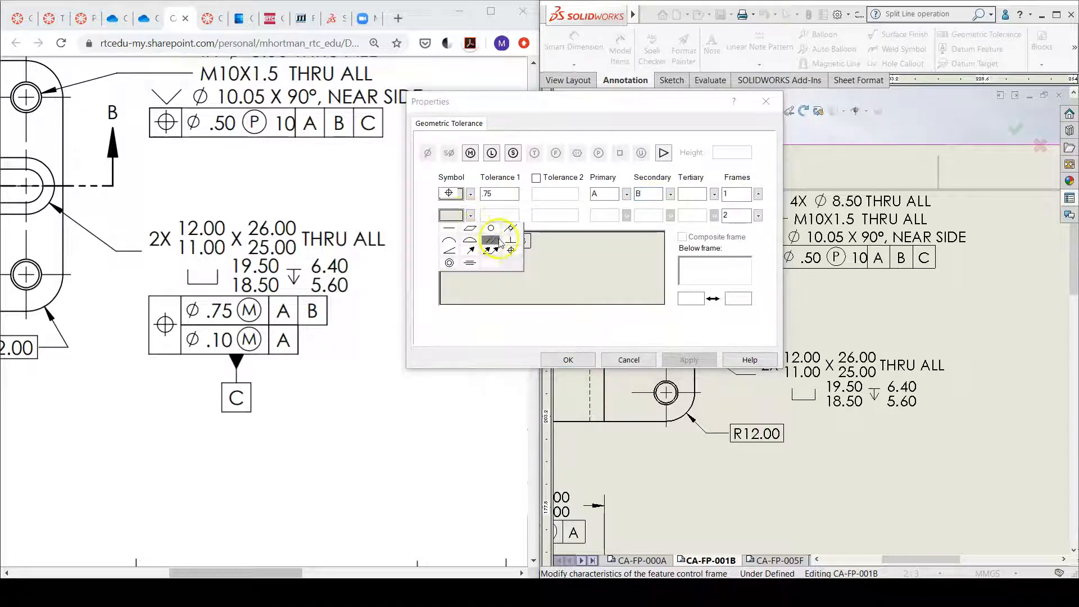
{"action": "left_click", "coordinate": [509, 234]}
{"action": "left_click", "coordinate": [507, 218]}
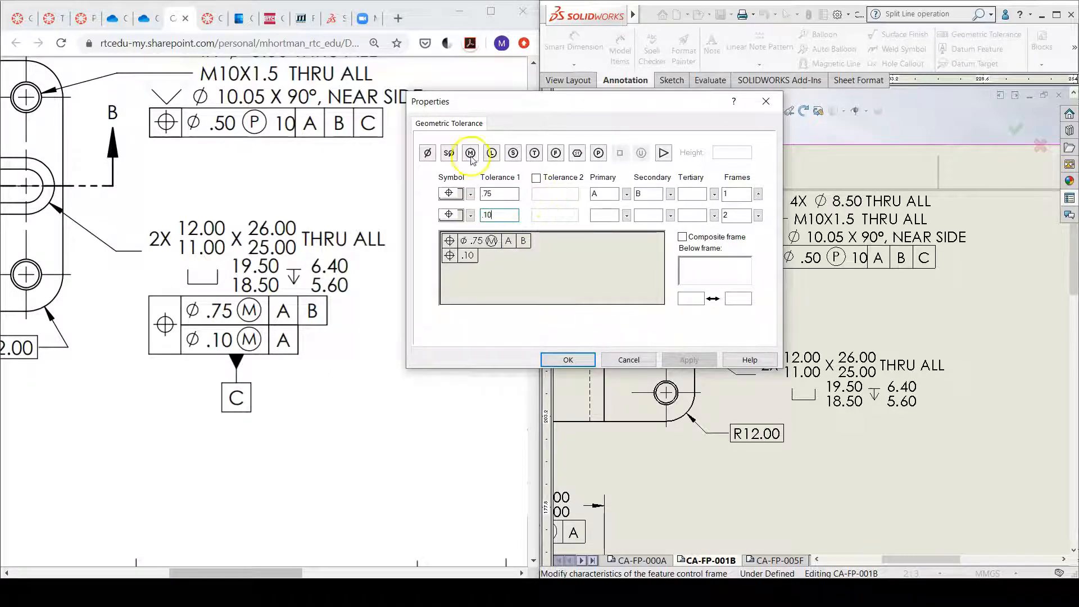
{"action": "left_click", "coordinate": [427, 152]}
{"action": "left_click", "coordinate": [469, 152]}
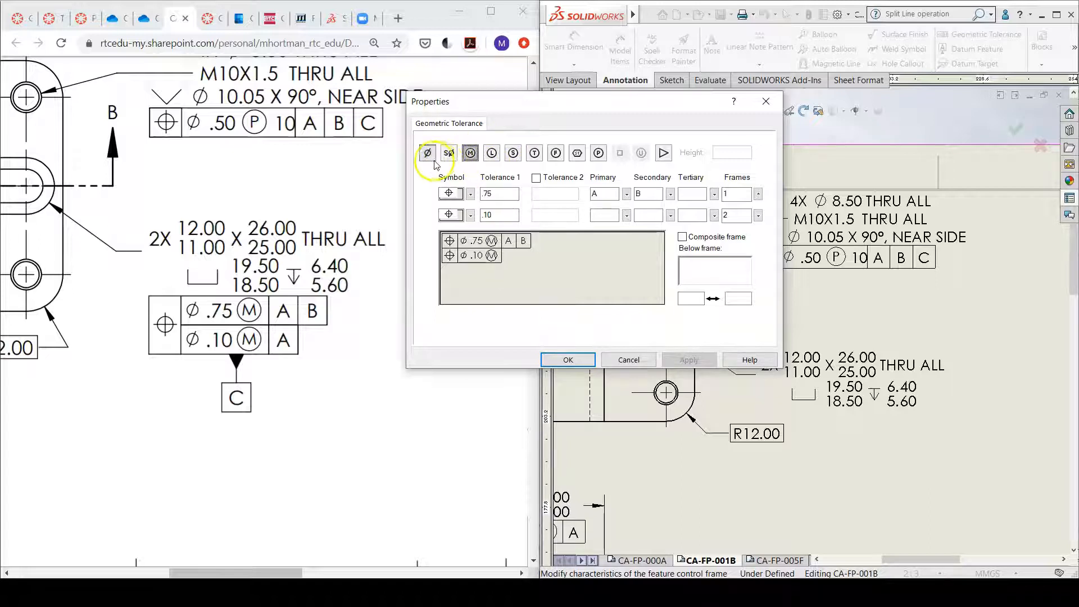
{"action": "left_click", "coordinate": [469, 154]}
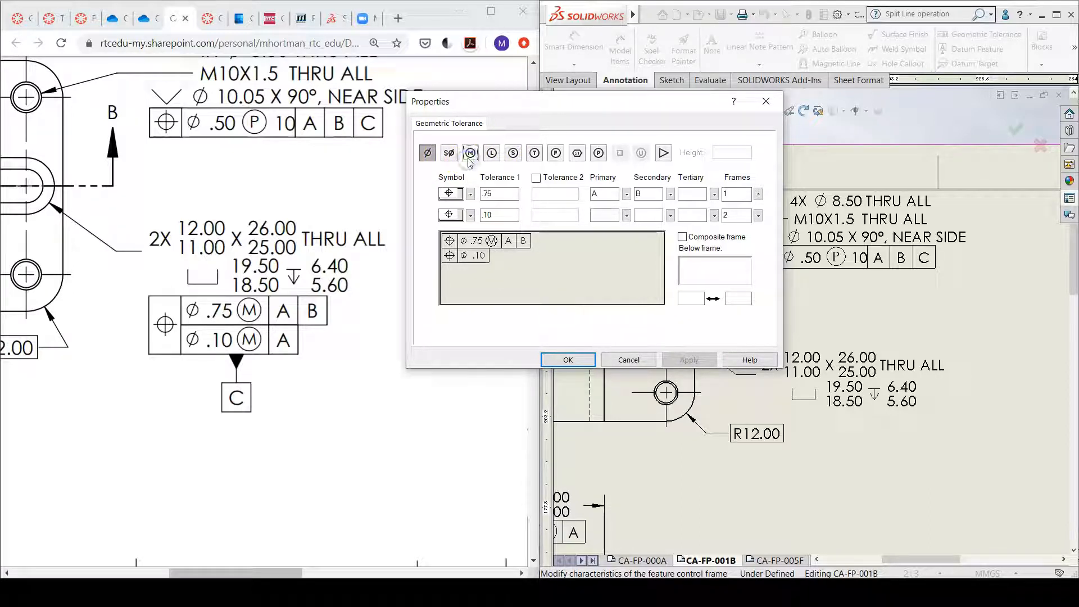
{"action": "left_click", "coordinate": [606, 215]}
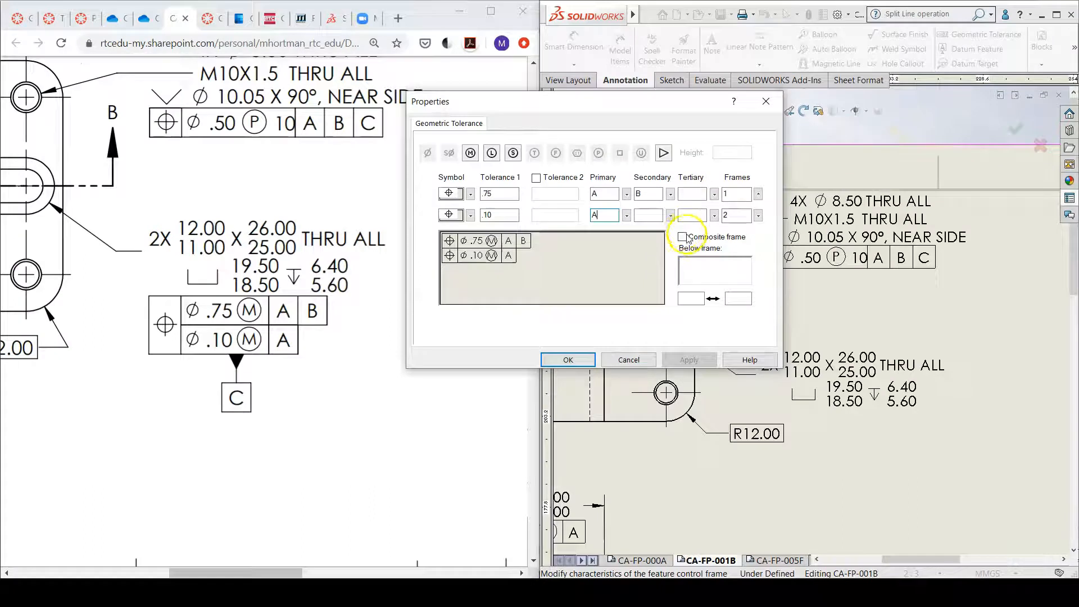
{"action": "left_click", "coordinate": [683, 237]}
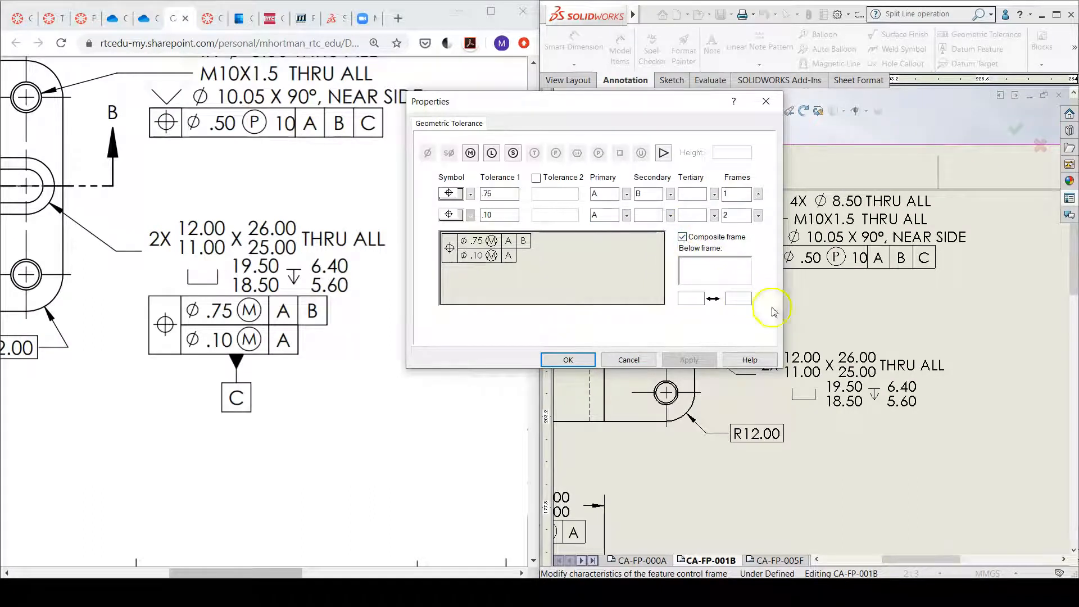
- Attach the composite position frame beneath the 2X slot callout, and move the callout slightly higher
{"action": "left_click", "coordinate": [840, 378]}
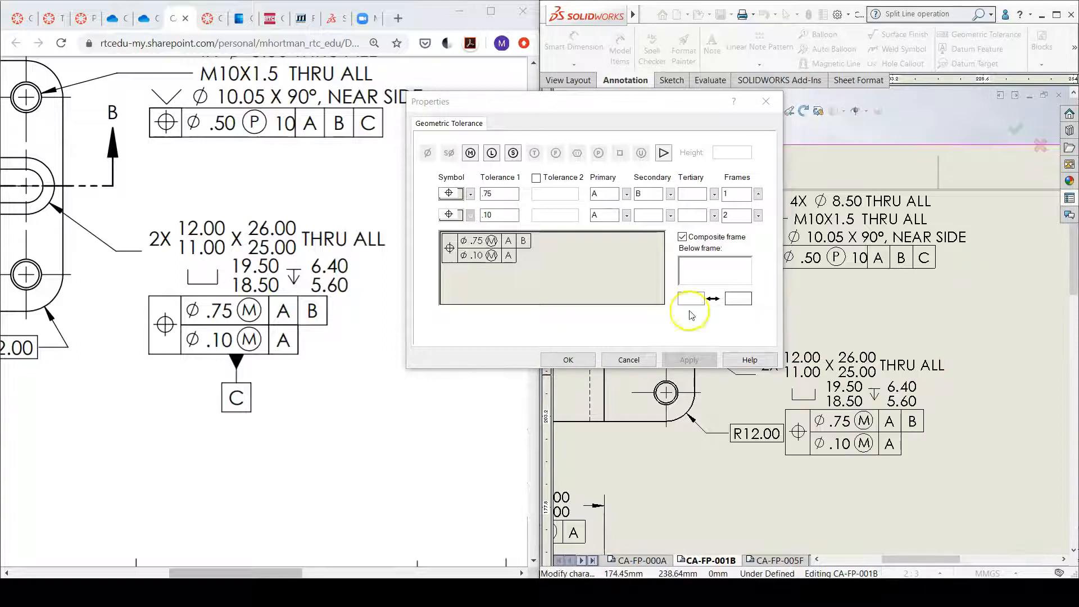
{"action": "left_click", "coordinate": [578, 360]}
{"action": "left_click", "coordinate": [851, 373]}
{"action": "mouse_move", "coordinate": [851, 374]}
{"action": "left_mouse_down"}
{"action": "mouse_move", "coordinate": [871, 356]}
{"action": "mouse_move", "coordinate": [848, 361]}
{"action": "left_mouse_up"}
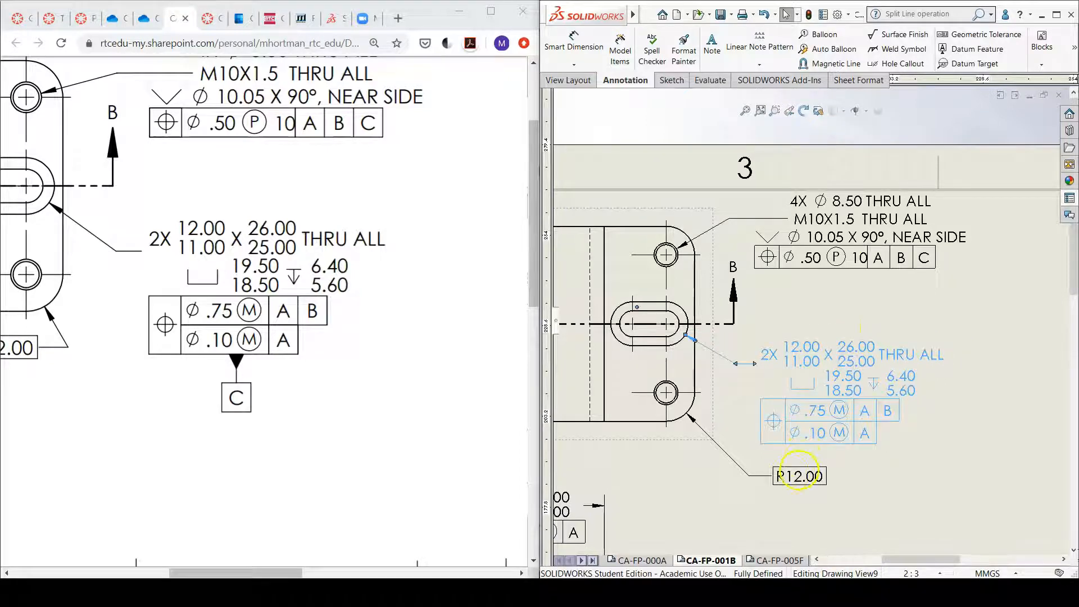
- Move the R12.00 corner radius dimension below the plate view, clear of the composite position frame
{"action": "left_click", "coordinate": [785, 487]}
{"action": "left_click_drag", "start_coordinate": [785, 486], "coordinate": [651, 461]}
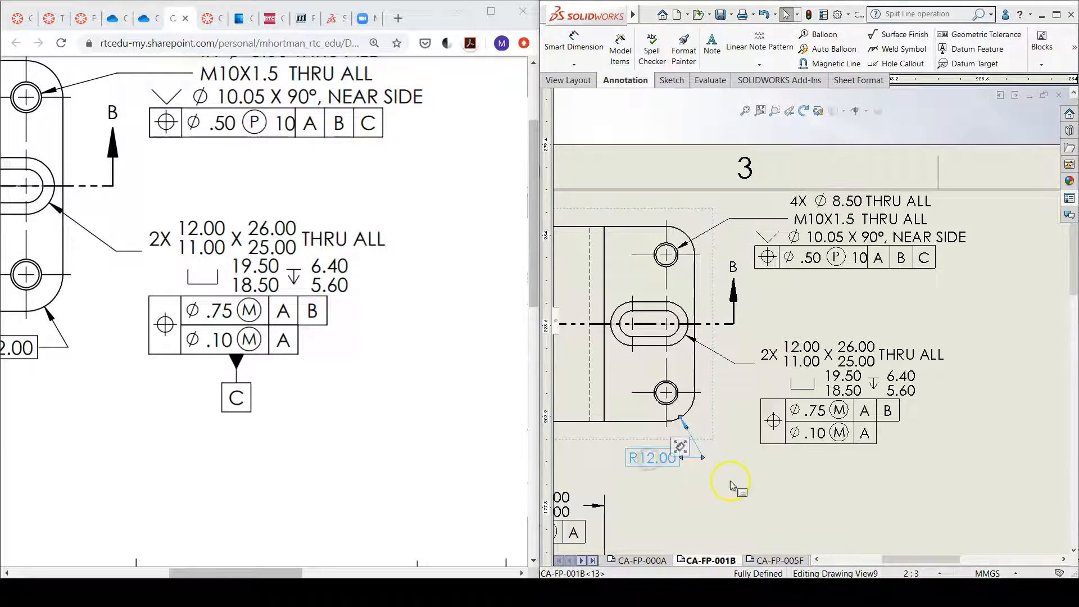
{"action": "left_click", "coordinate": [776, 496]}
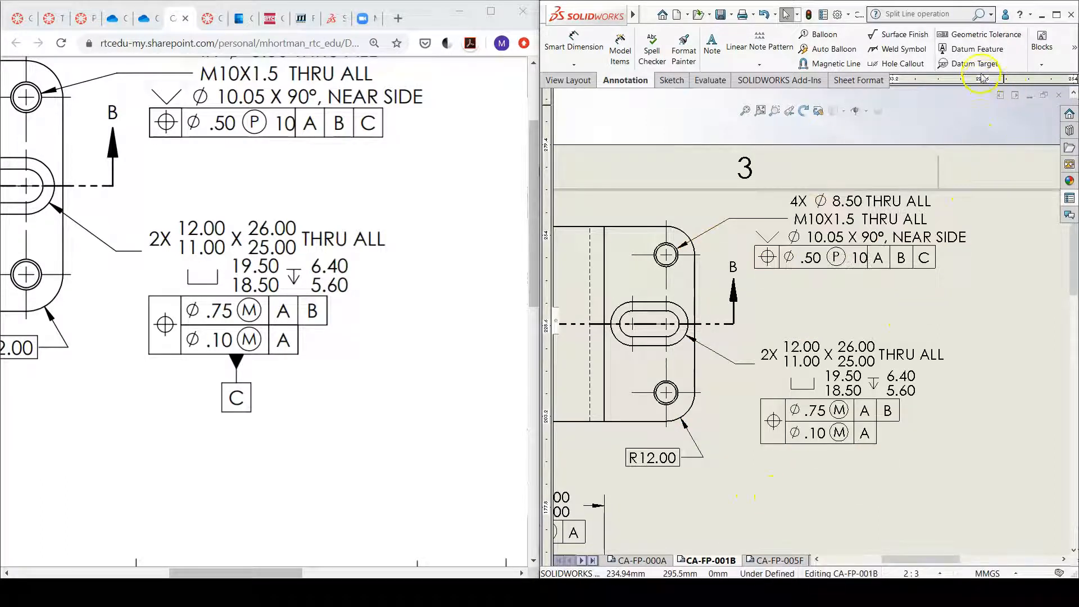
- Attach datum feature C to the underside of the composite position frame on the slot callout
{"action": "left_click", "coordinate": [978, 52]}
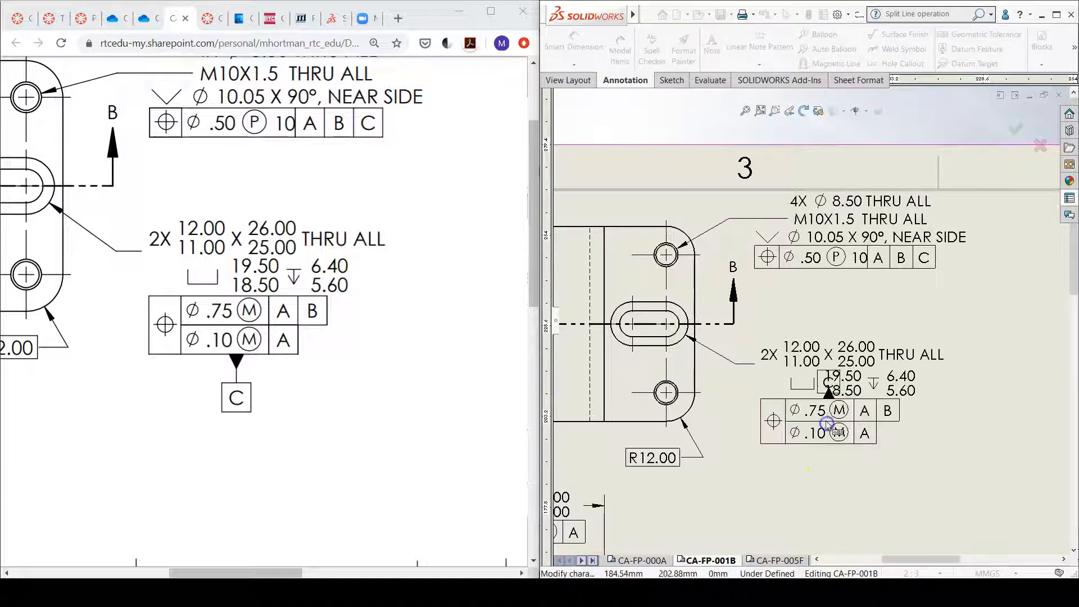
{"action": "left_click", "coordinate": [825, 450]}
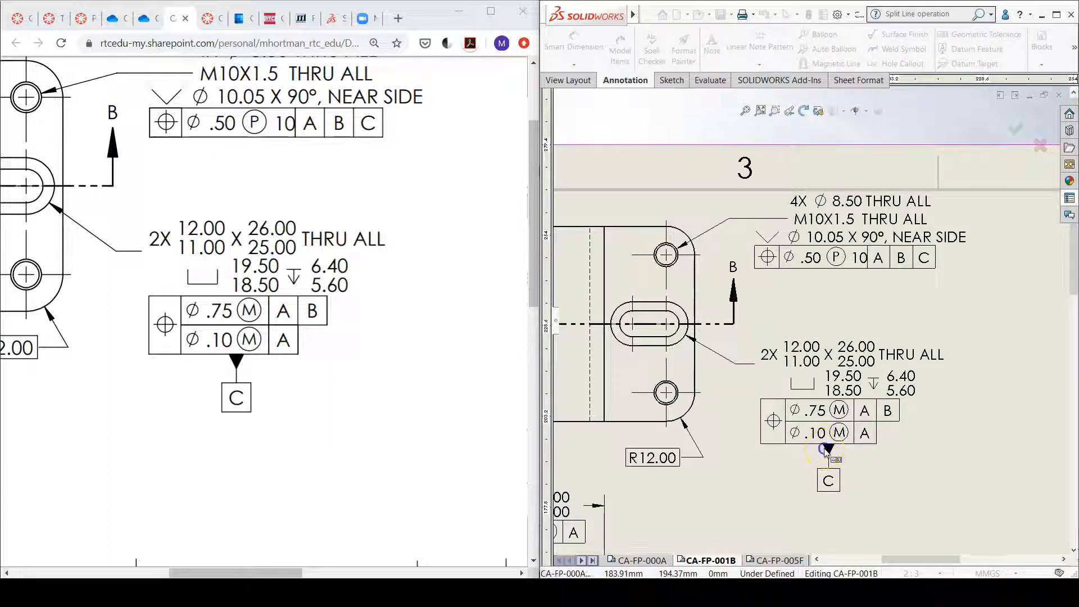
{"action": "left_click", "coordinate": [949, 442]}
{"action": "scroll", "coordinate": [951, 440], "scroll_direction": "up", "scroll_amount": 4}
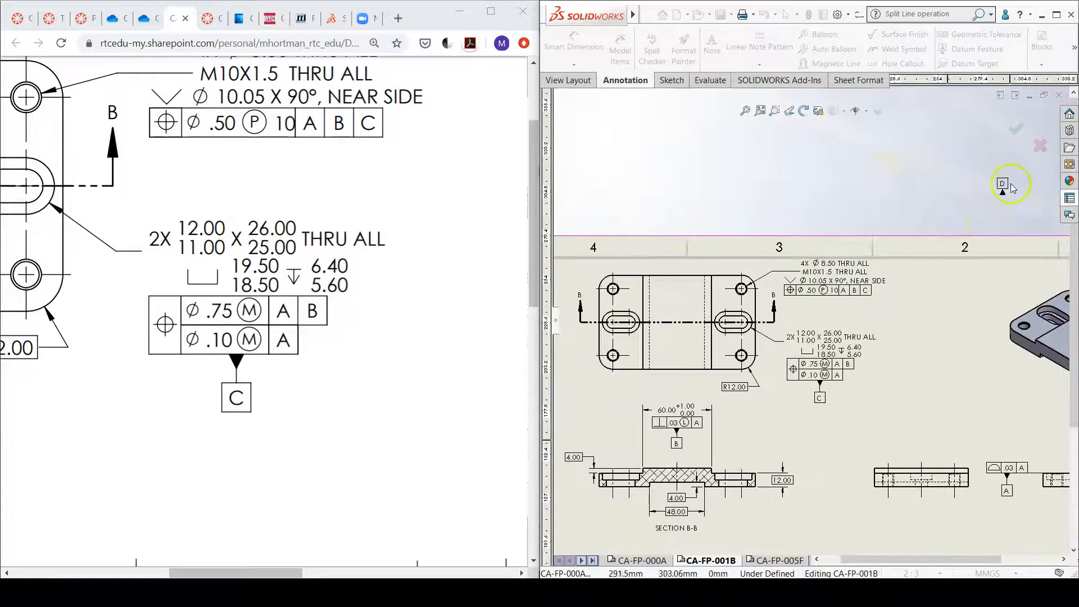
{"action": "left_click", "coordinate": [1008, 135]}
- Examine the finished specification PDF for remaining GD&T, checking the views, datum features and the general tolerance frame in the title block
{"action": "scroll", "coordinate": [314, 344], "scroll_direction": "down", "scroll_amount": 3, "text": "ctrl"}
{"action": "scroll", "coordinate": [313, 344], "scroll_direction": "down", "scroll_amount": 3, "text": "ctrl"}
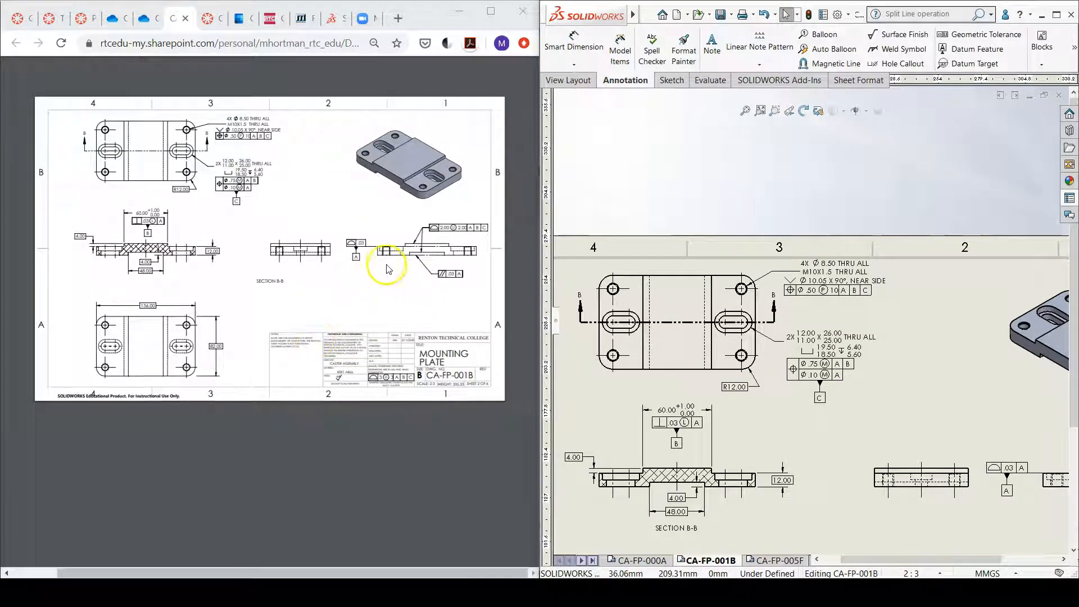
{"action": "scroll", "coordinate": [387, 269], "scroll_direction": "up", "scroll_amount": 1, "text": "ctrl"}
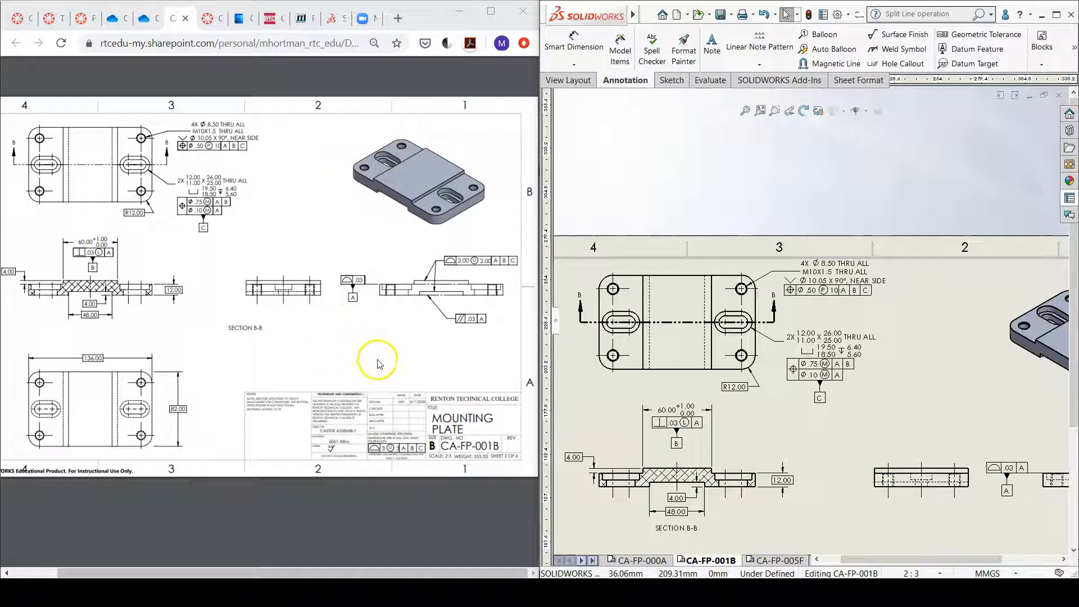
{"action": "scroll", "coordinate": [391, 427], "scroll_direction": "up", "scroll_amount": 4, "text": "ctrl"}
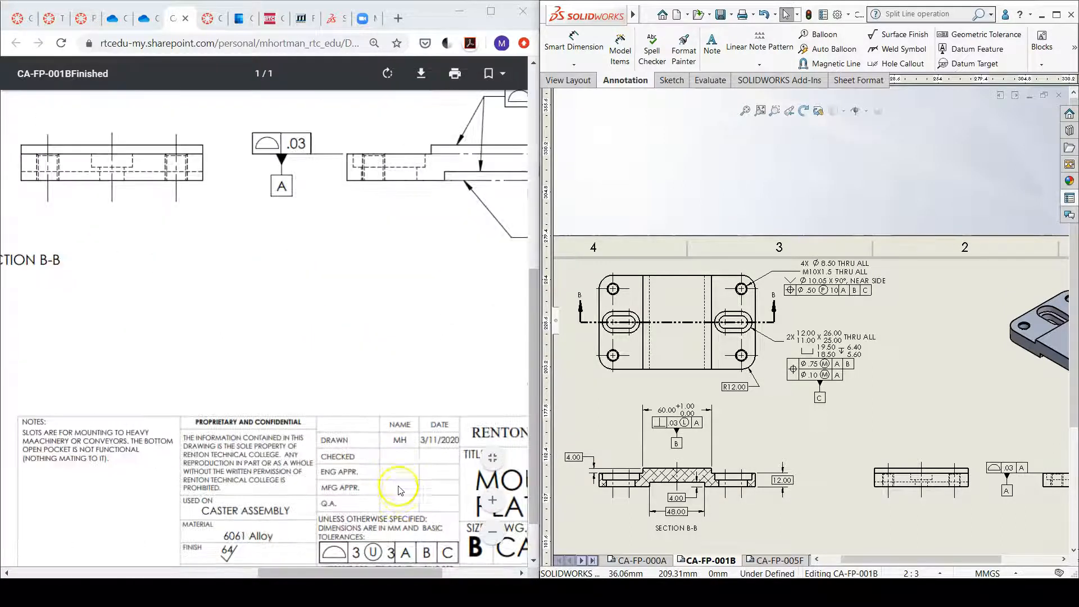
{"action": "scroll", "coordinate": [399, 489], "scroll_direction": "down", "scroll_amount": 1}
{"action": "scroll", "coordinate": [393, 491], "scroll_direction": "down", "scroll_amount": 3, "text": "ctrl"}
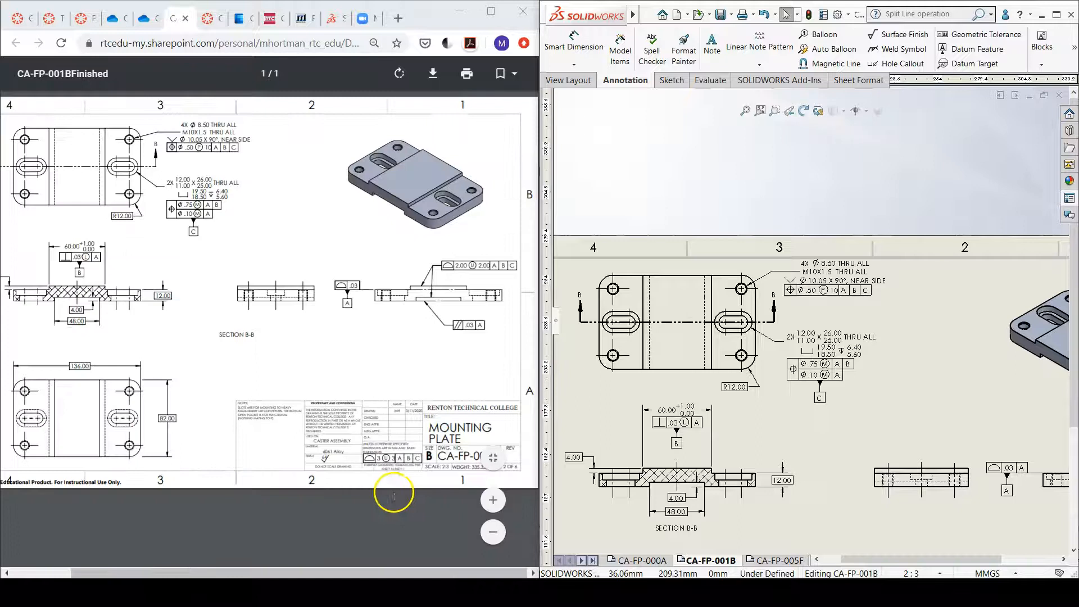
{"action": "scroll", "coordinate": [153, 444], "scroll_direction": "down", "scroll_amount": 1, "text": "ctrl"}
{"action": "scroll", "coordinate": [121, 336], "scroll_direction": "up", "scroll_amount": 2, "text": "ctrl"}
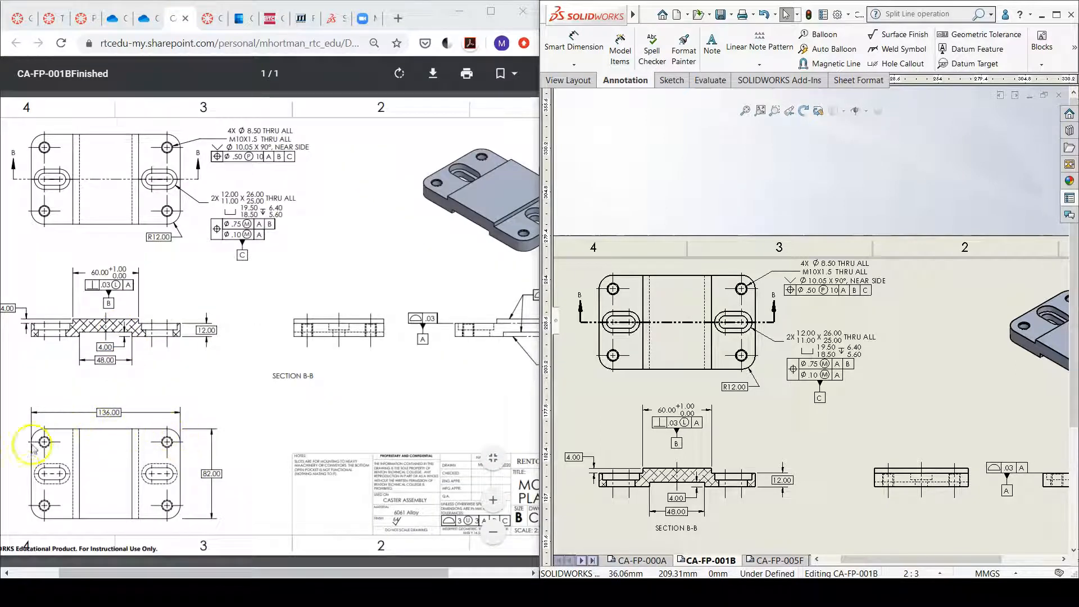
{"action": "scroll", "coordinate": [388, 360], "scroll_direction": "down", "scroll_amount": 2, "text": "ctrl"}
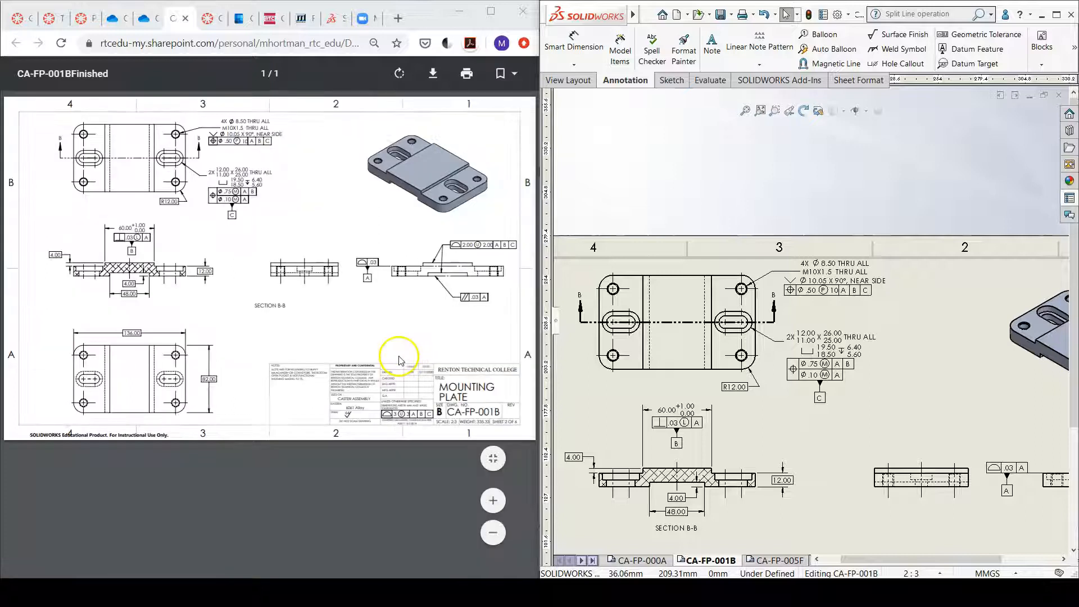
{"action": "scroll", "coordinate": [472, 272], "scroll_direction": "up", "scroll_amount": 2, "text": "ctrl"}
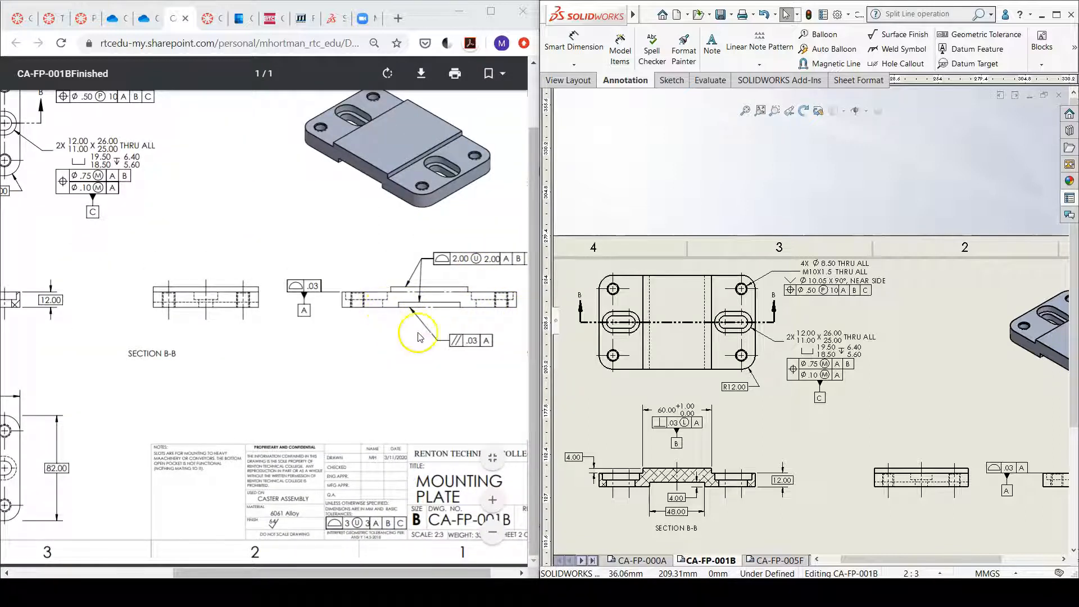
{"action": "scroll", "coordinate": [409, 366], "scroll_direction": "down", "scroll_amount": 1, "text": "ctrl"}
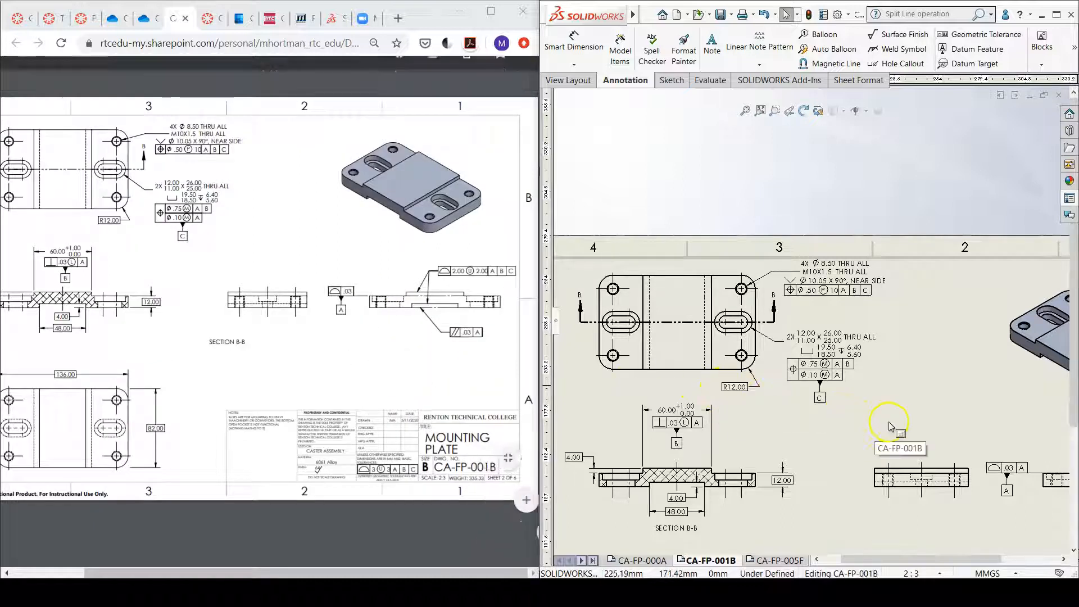
- Start a geometric tolerance for the title block with profile of a surface, tolerance 3 and an unequally disposed modifier value of 3
{"action": "scroll", "coordinate": [890, 425], "scroll_direction": "up", "scroll_amount": 5}
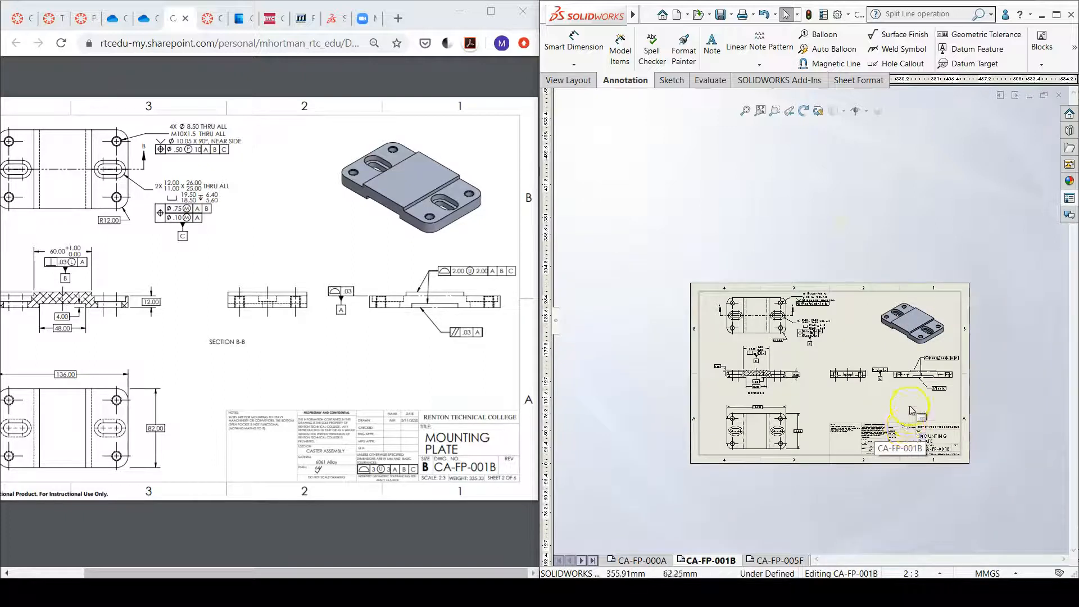
{"action": "scroll", "coordinate": [894, 438], "scroll_direction": "down", "scroll_amount": 4}
{"action": "scroll", "coordinate": [885, 444], "scroll_direction": "down", "scroll_amount": 5}
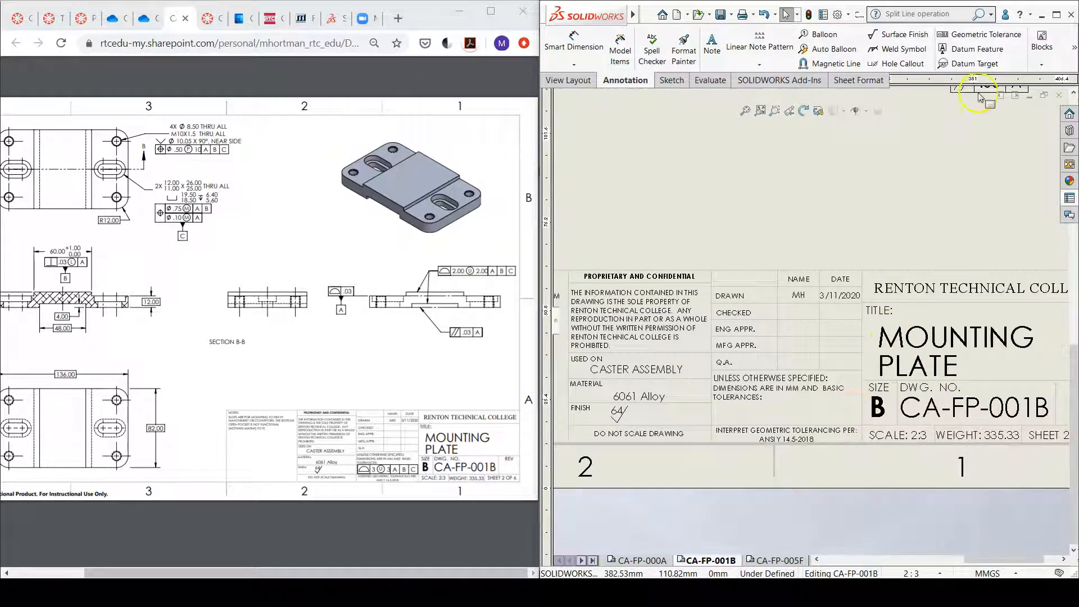
{"action": "left_click", "coordinate": [825, 116]}
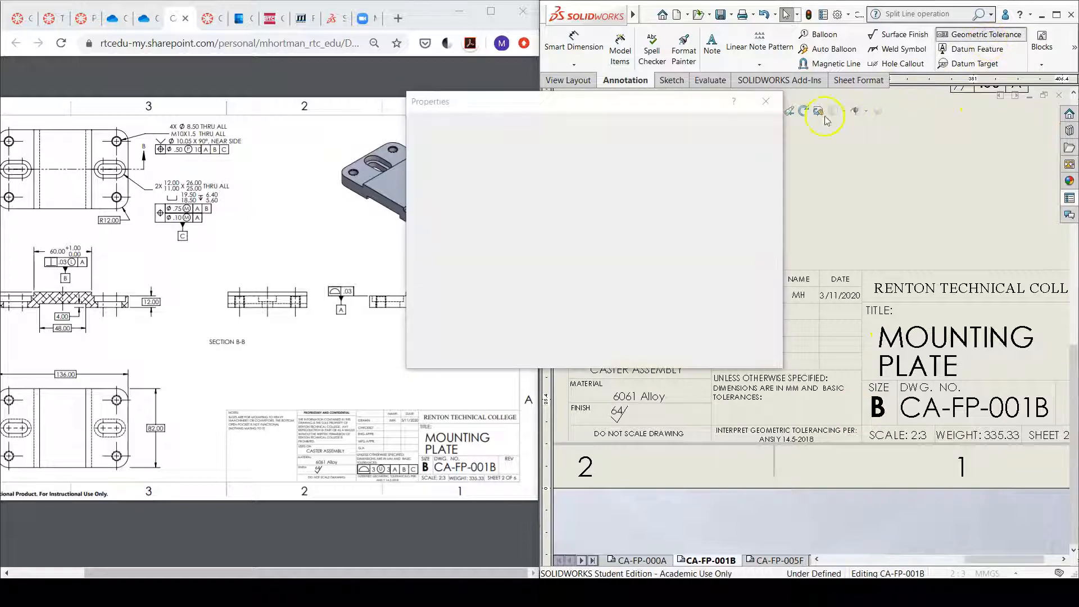
{"action": "left_click_drag", "start_coordinate": [638, 101], "coordinate": [817, 32]}
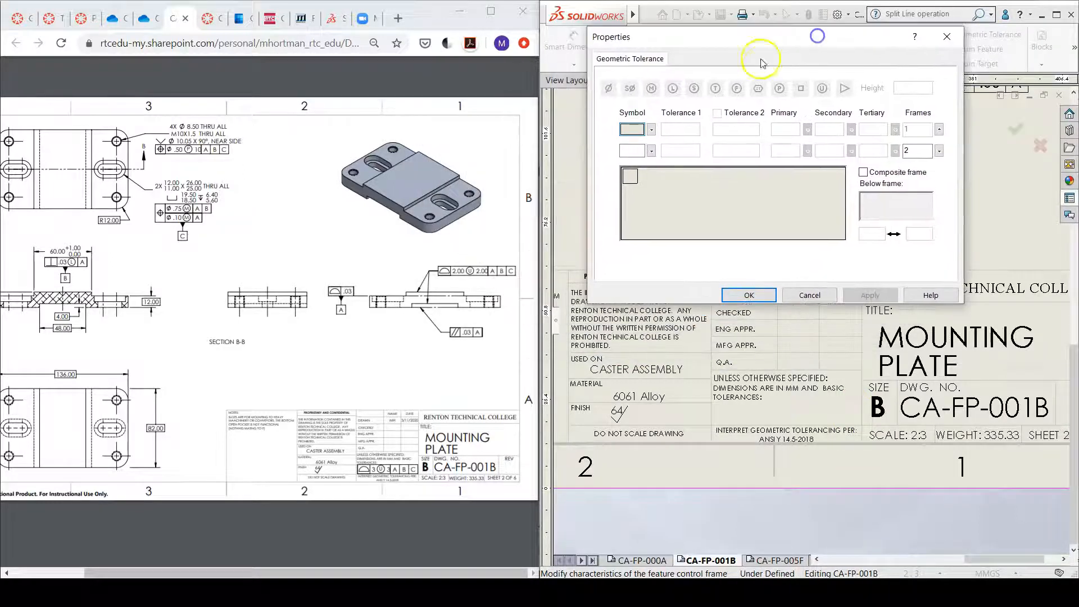
{"action": "left_click", "coordinate": [650, 129]}
{"action": "left_click", "coordinate": [651, 156]}
{"action": "left_click", "coordinate": [673, 128]}
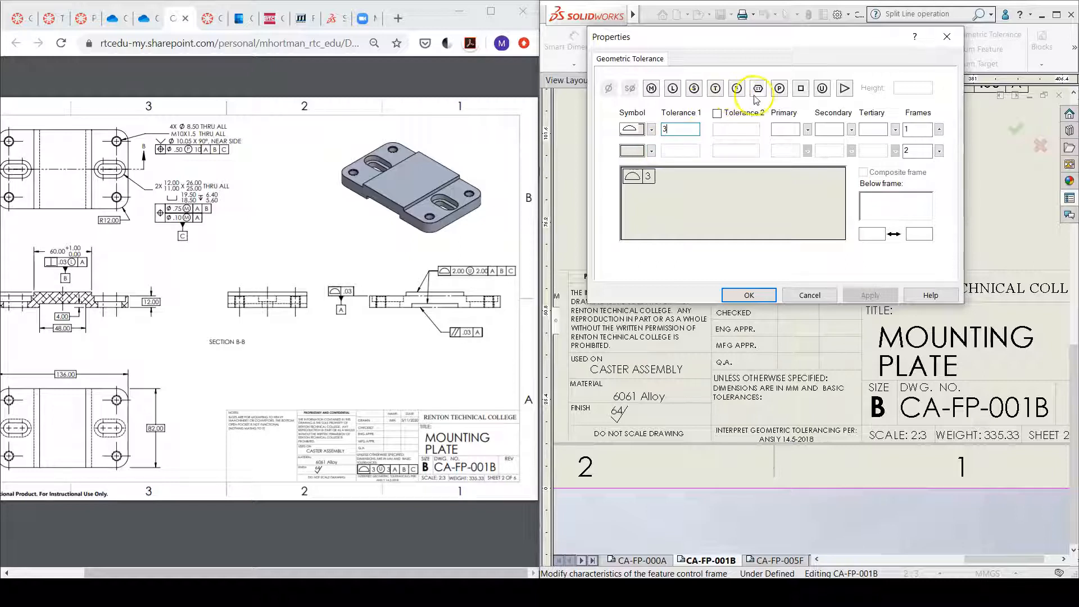
{"action": "left_click", "coordinate": [822, 89]}
{"action": "left_click", "coordinate": [902, 88]}
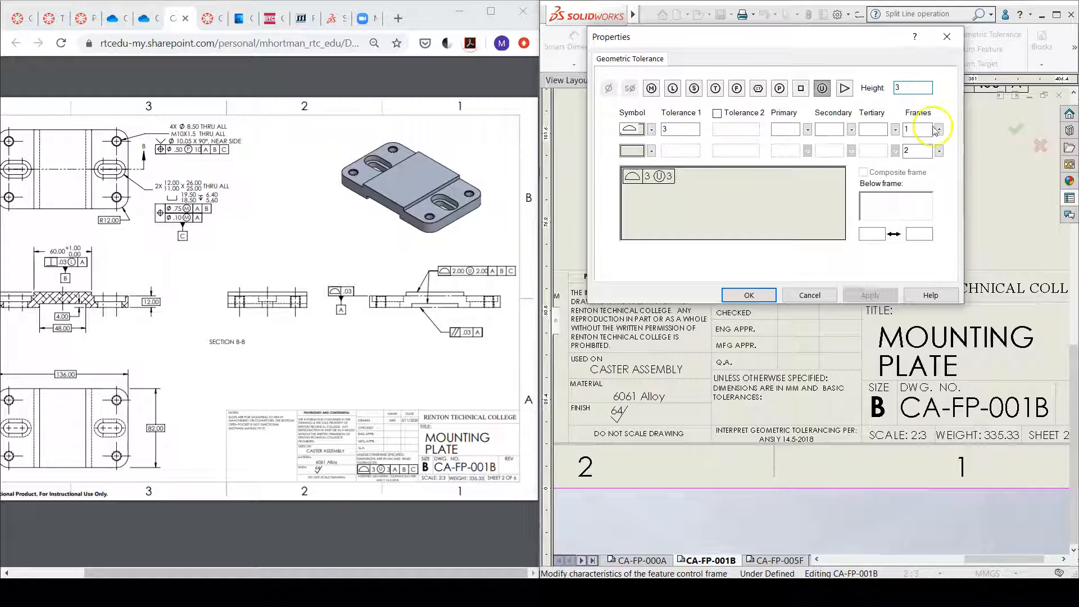
- Add datums A, B and C to the profile frame and place it under the title block's "Unless otherwise specified" tolerances note
{"action": "left_click", "coordinate": [784, 130]}
{"action": "left_click", "coordinate": [828, 129]}
{"action": "type", "text": "B"}
{"action": "left_click", "coordinate": [867, 129]}
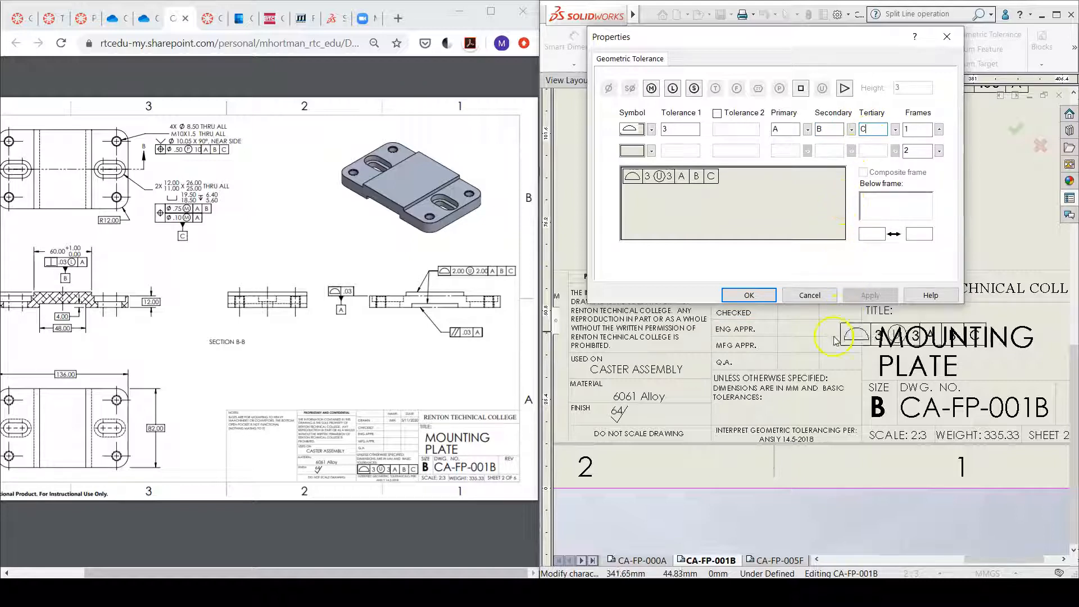
{"action": "scroll", "coordinate": [751, 403], "scroll_direction": "down", "scroll_amount": 2}
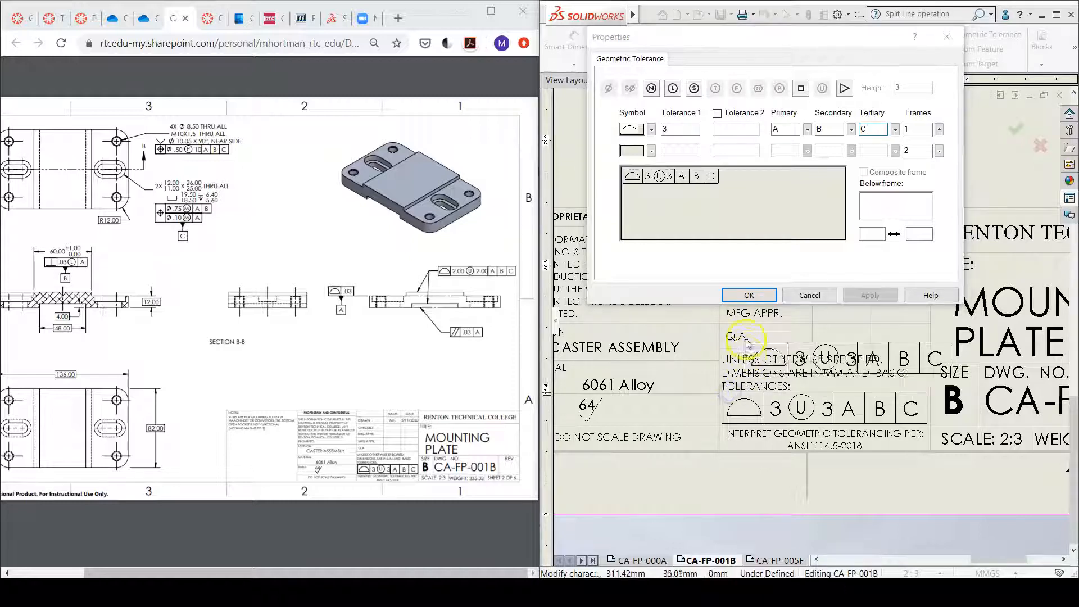
{"action": "left_click", "coordinate": [748, 296]}
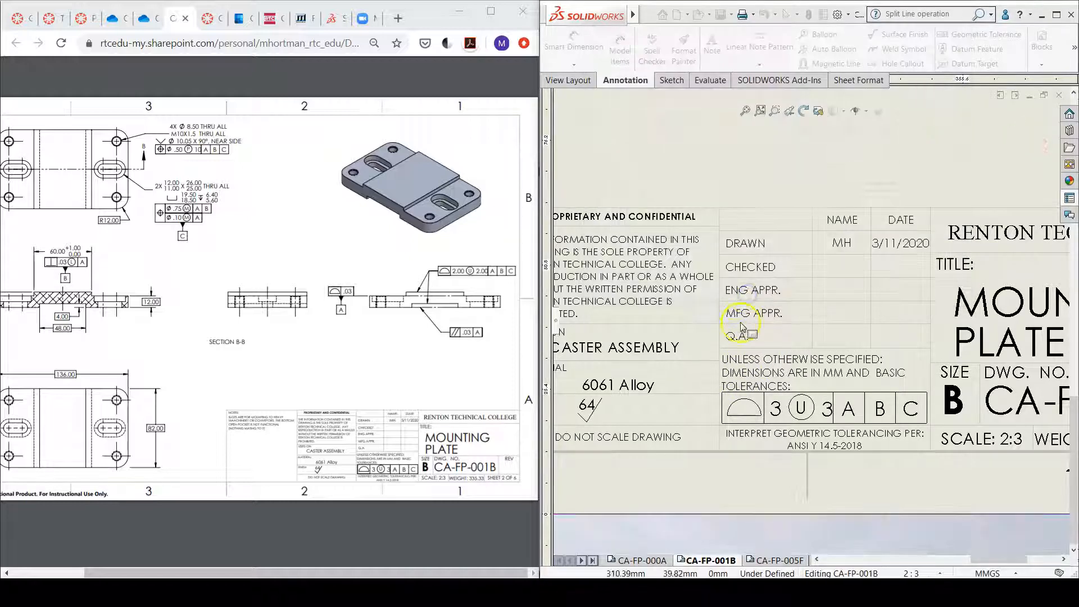